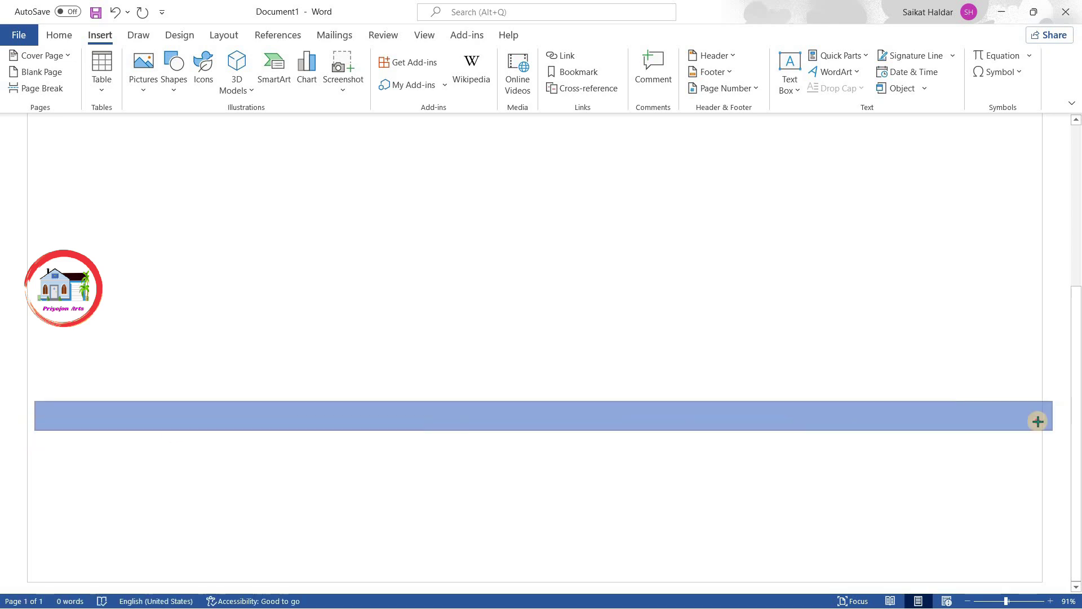
# Step: Remove the fill from the long blue strip near the bottom of the page
pyautogui.rightClick(800, 427)
pyautogui.click(811, 454)
pyautogui.click(820, 255)
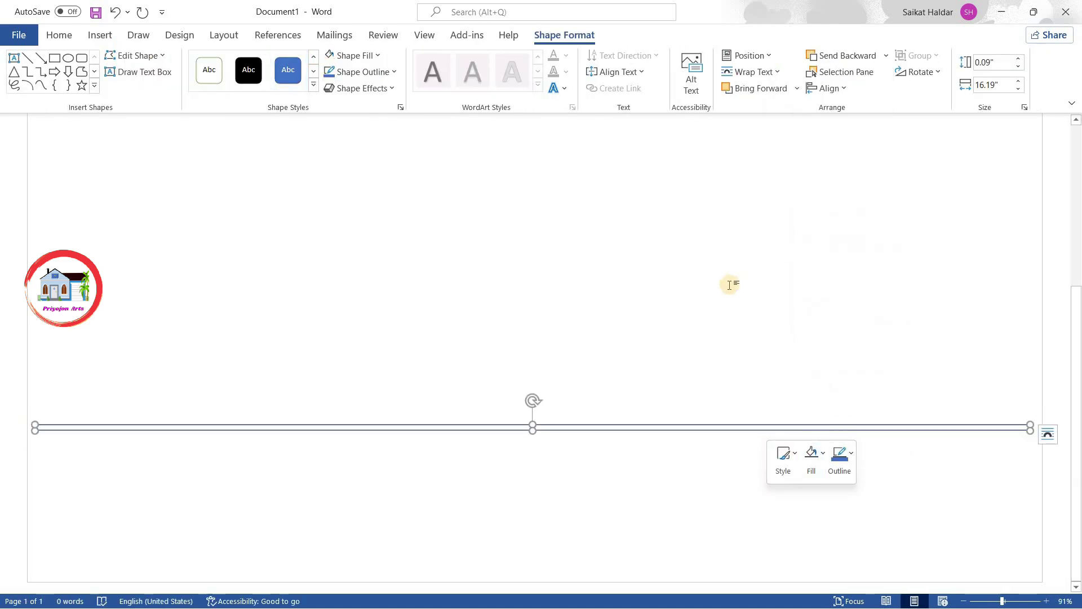
pyautogui.click(375, 215)
# Step: Draw a large rectangle above the strip as the building and make it taller
pyautogui.click(99, 35)
pyautogui.click(174, 70)
pyautogui.click(211, 128)
pyautogui.moveTo(405, 127); pyautogui.dragTo(823, 531)
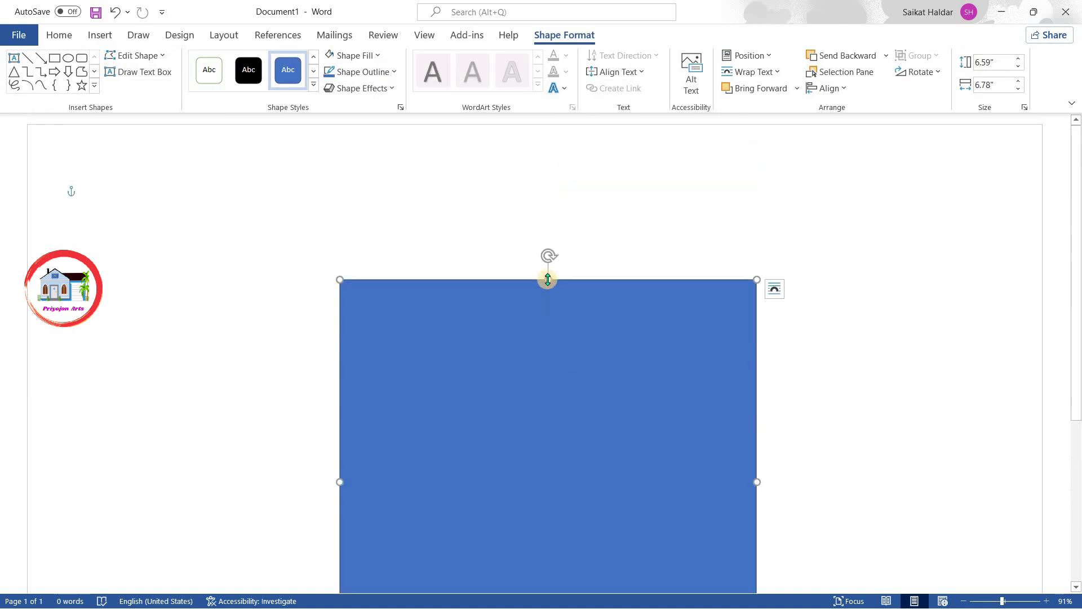
pyautogui.moveTo(548, 279); pyautogui.dragTo(548, 252)
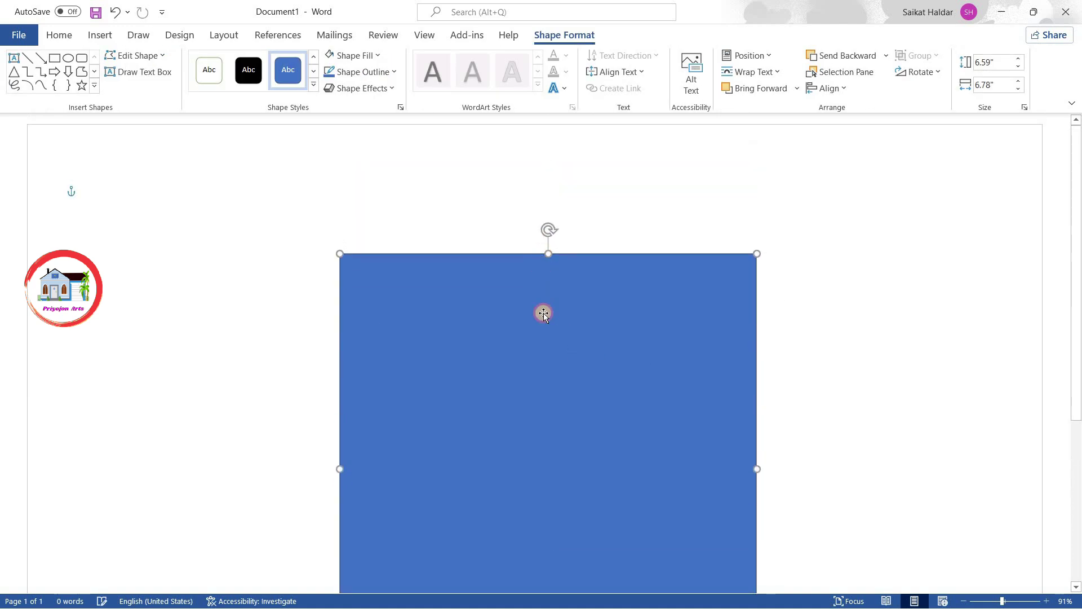
# Step: Set the building rectangle to No Fill so only its outline shows
pyautogui.rightClick(543, 259)
pyautogui.click(589, 212)
pyautogui.click(610, 377)
pyautogui.click(636, 300)
pyautogui.scroll(-3, 623, 326)
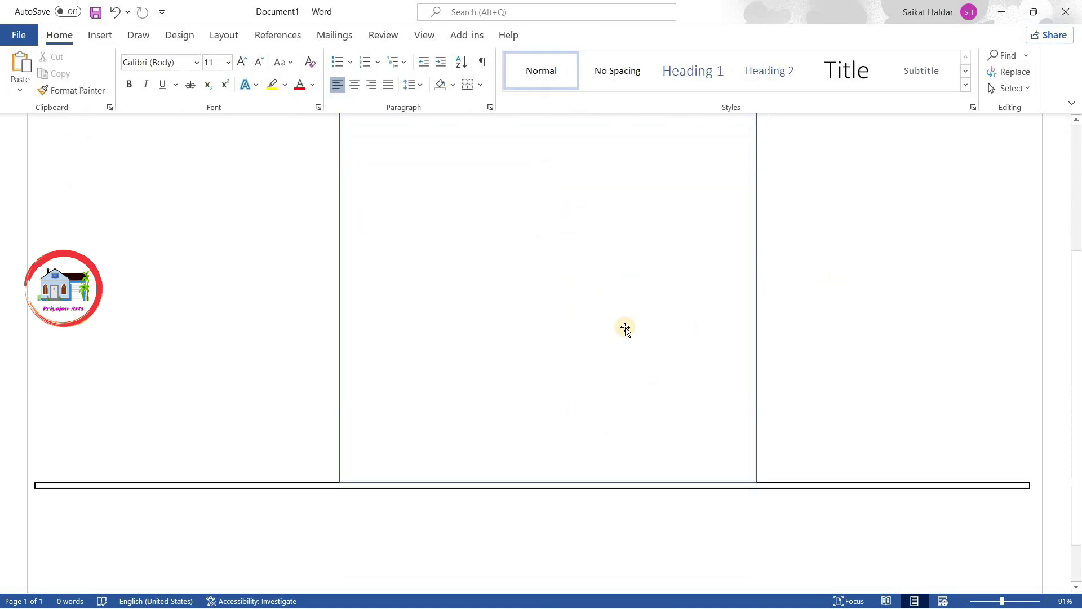
pyautogui.scroll(6, 623, 326)
pyautogui.click(547, 264)
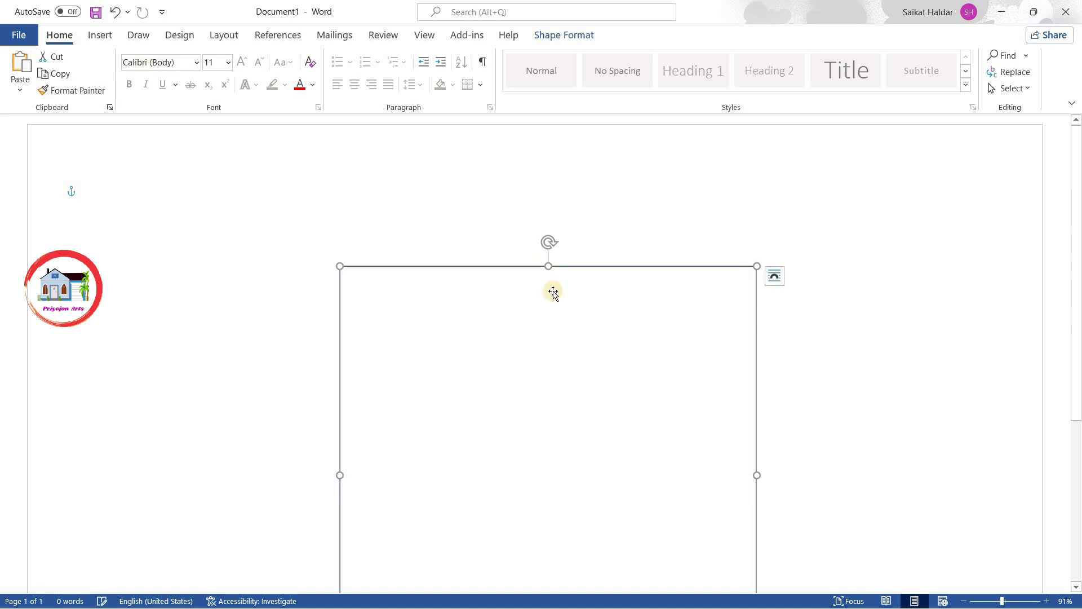
pyautogui.scroll(-3, 550, 289)
pyautogui.click(100, 35)
pyautogui.click(173, 79)
pyautogui.click(208, 135)
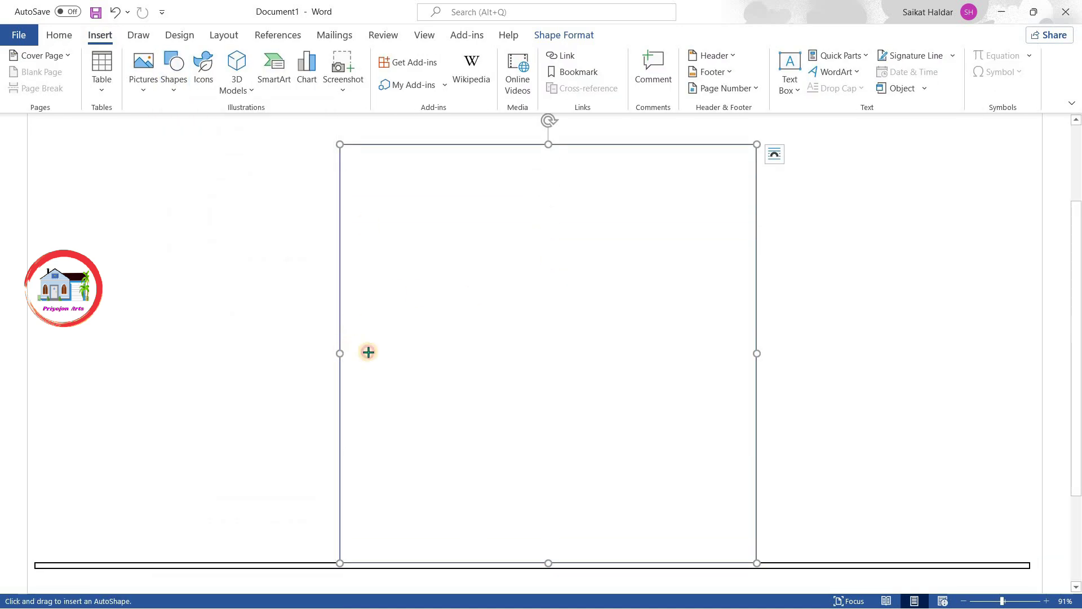
# Step: Draw a horizontal floor line across the building and a thin vertical divider upstairs
pyautogui.moveTo(340, 353); pyautogui.dragTo(757, 353)
pyautogui.scroll(2, 575, 353)
pyautogui.click(107, 38)
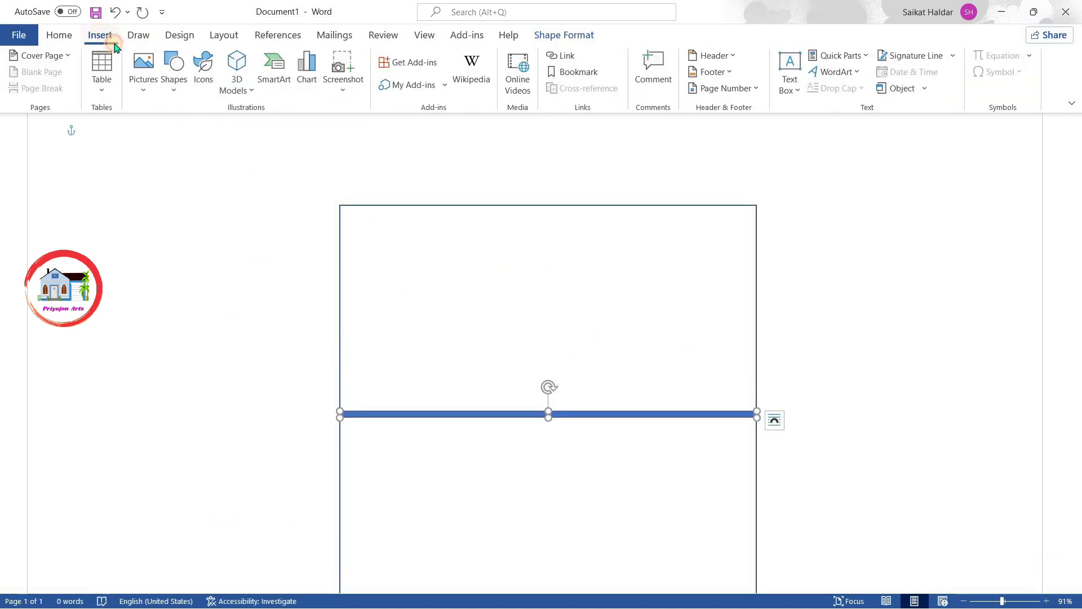
pyautogui.click(174, 79)
pyautogui.click(208, 135)
pyautogui.moveTo(464, 206); pyautogui.dragTo(470, 415)
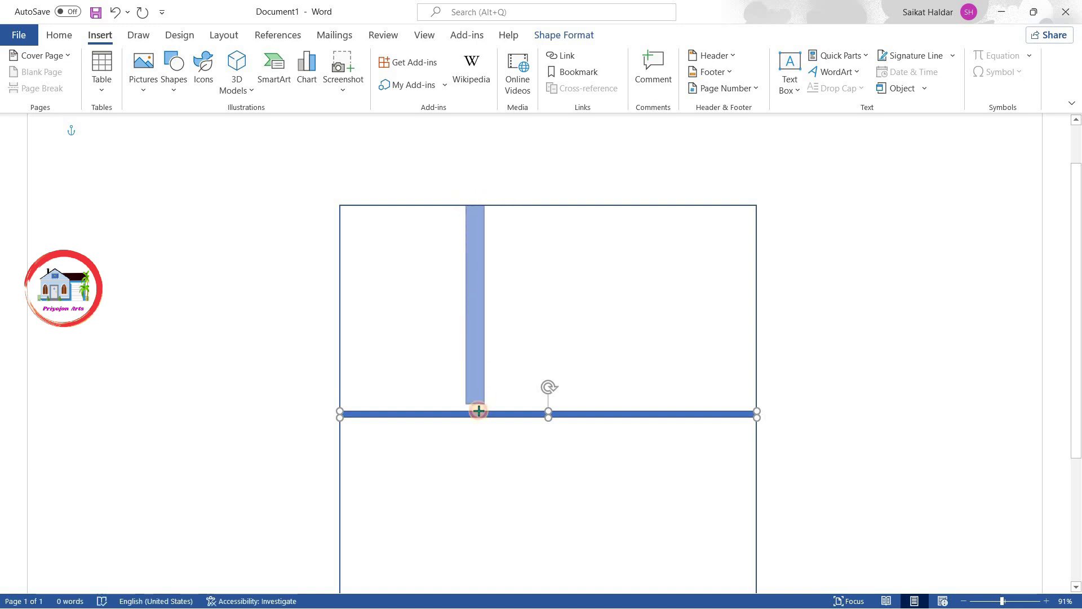
# Step: Copy the divider further right and set the dividers and floor line to No Fill
pyautogui.moveTo(467, 261); pyautogui.dragTo(620, 261)
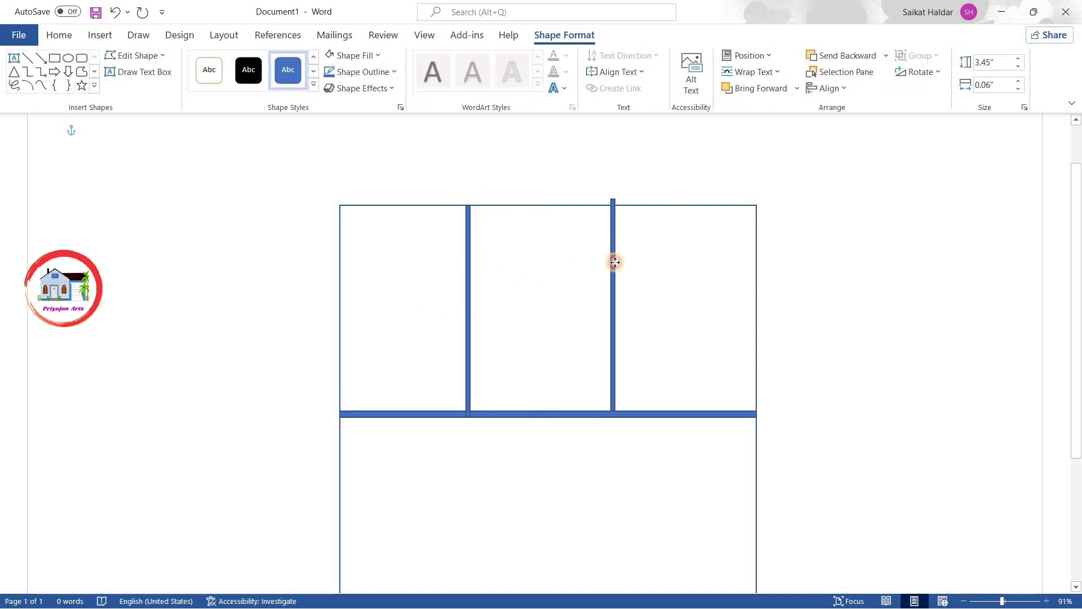
pyautogui.keyDown('shift'); pyautogui.click(495, 415); pyautogui.keyUp('shift')
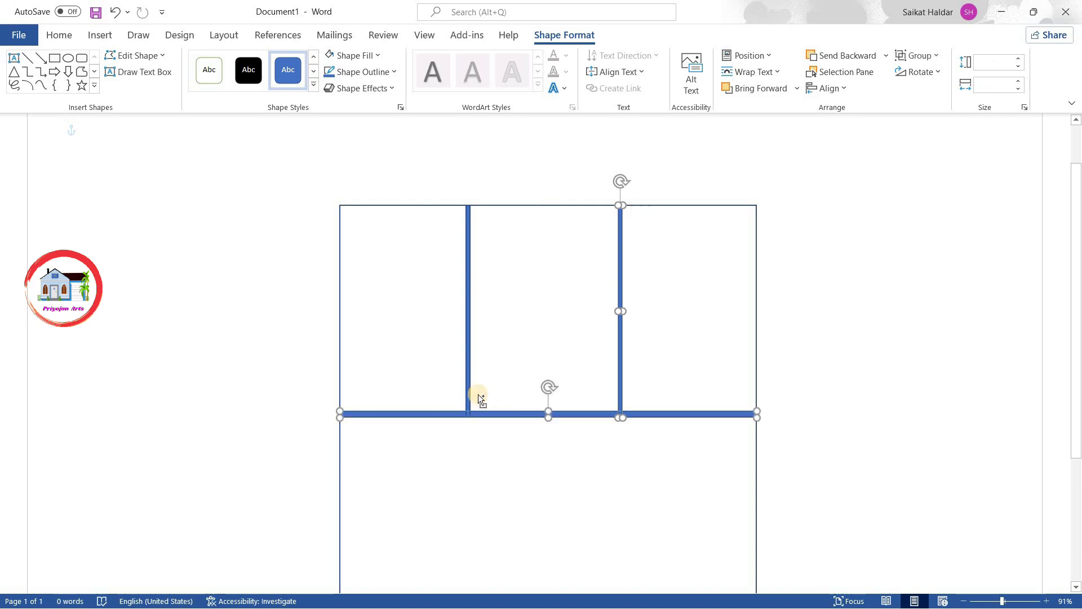
pyautogui.keyDown('shift'); pyautogui.click(468, 389); pyautogui.keyUp('shift')
pyautogui.rightClick(468, 389)
pyautogui.click(511, 403)
pyautogui.click(503, 179)
pyautogui.click(836, 295)
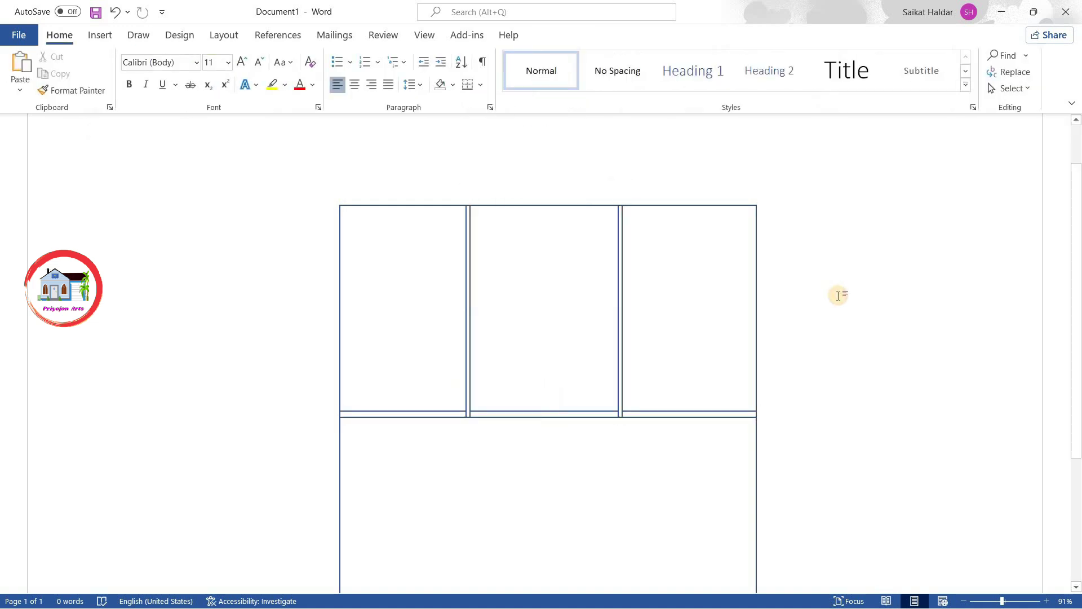
# Step: Add an unfilled Isosceles Triangle gable sized to fit over the middle bay
pyautogui.scroll(2, 836, 294)
pyautogui.click(99, 35)
pyautogui.click(174, 85)
pyautogui.click(182, 207)
pyautogui.moveTo(458, 155); pyautogui.dragTo(640, 266)
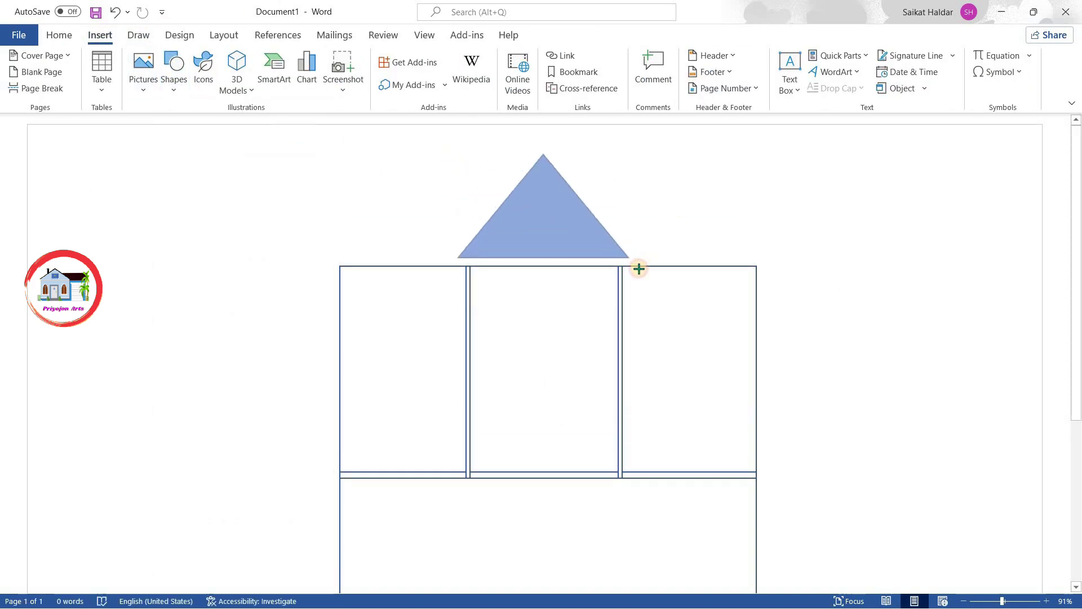
pyautogui.moveTo(550, 155); pyautogui.dragTo(549, 191)
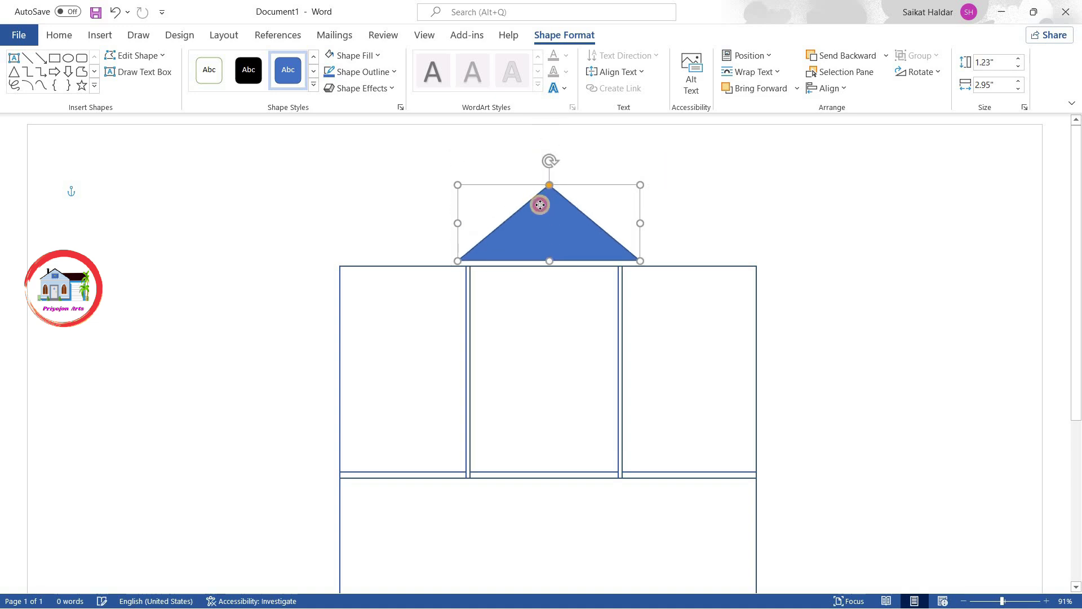
pyautogui.rightClick(548, 218)
pyautogui.click(590, 187)
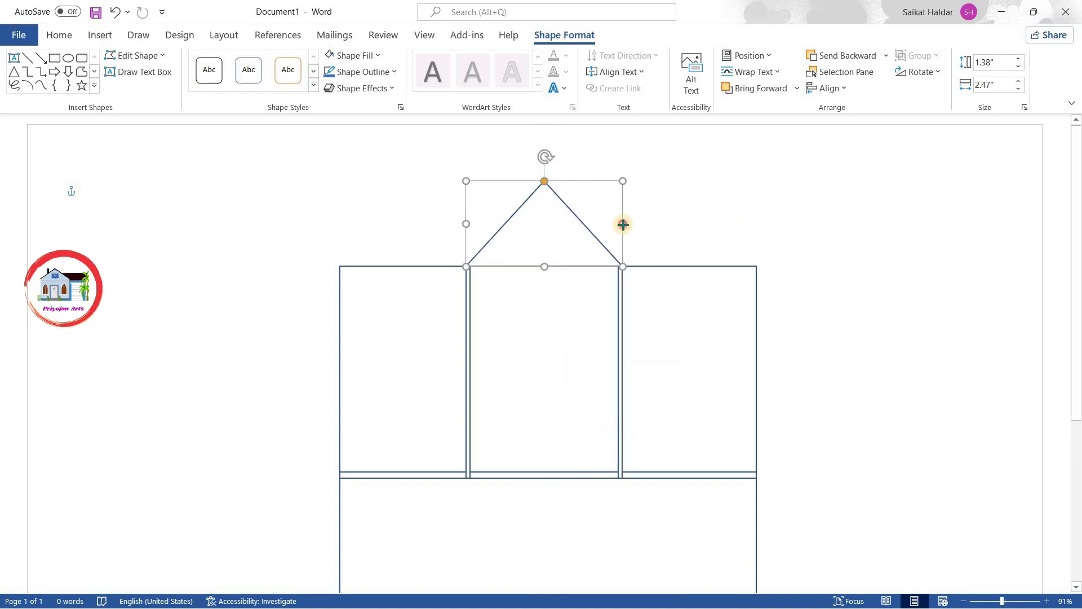
pyautogui.click(700, 222)
pyautogui.click(97, 36)
pyautogui.click(174, 71)
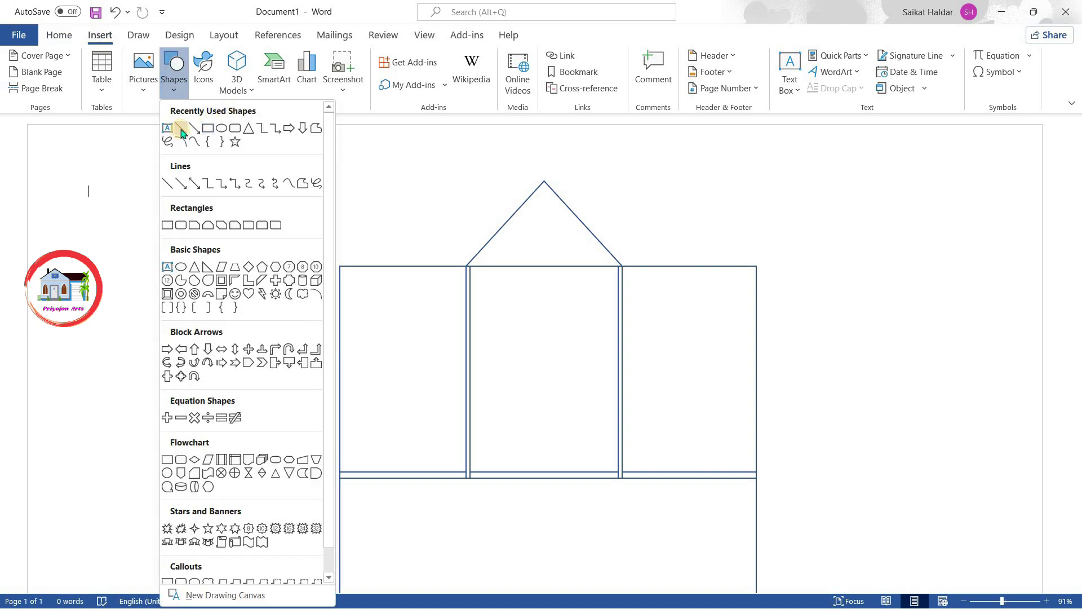
pyautogui.click(180, 129)
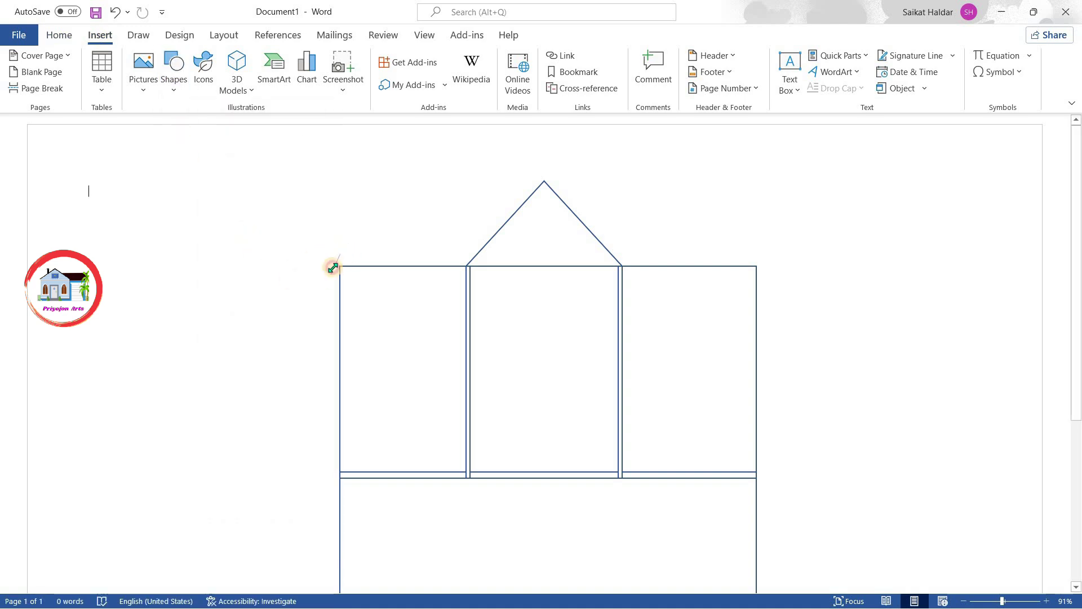
# Step: Draw a short thin black line at the building's top-left corner
pyautogui.moveTo(333, 268); pyautogui.dragTo(331, 273)
pyautogui.rightClick(335, 262)
pyautogui.click(406, 231)
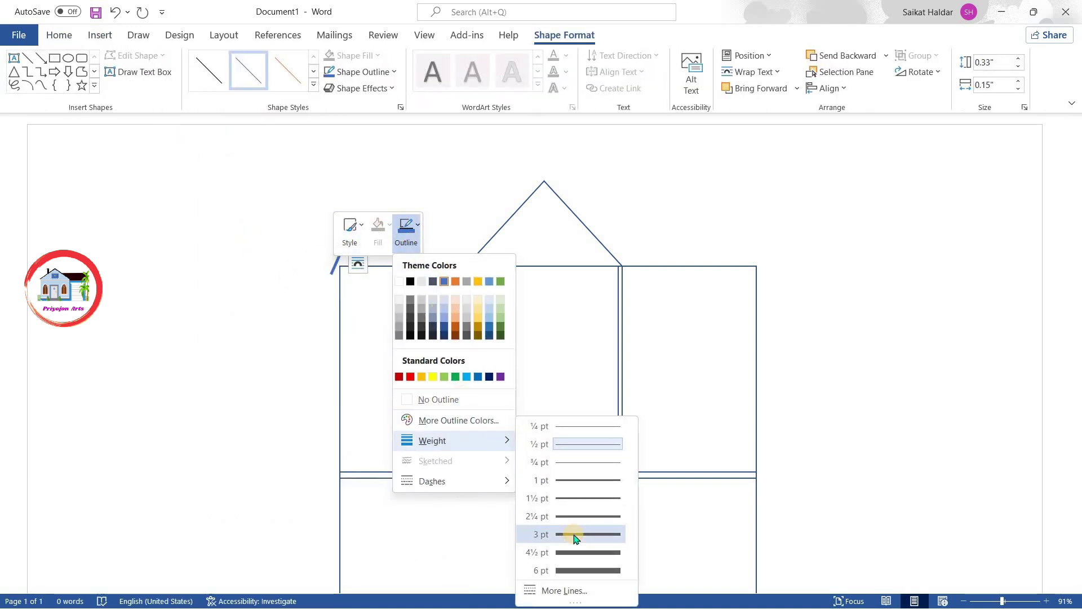
pyautogui.click(574, 497)
pyautogui.click(406, 231)
pyautogui.click(411, 281)
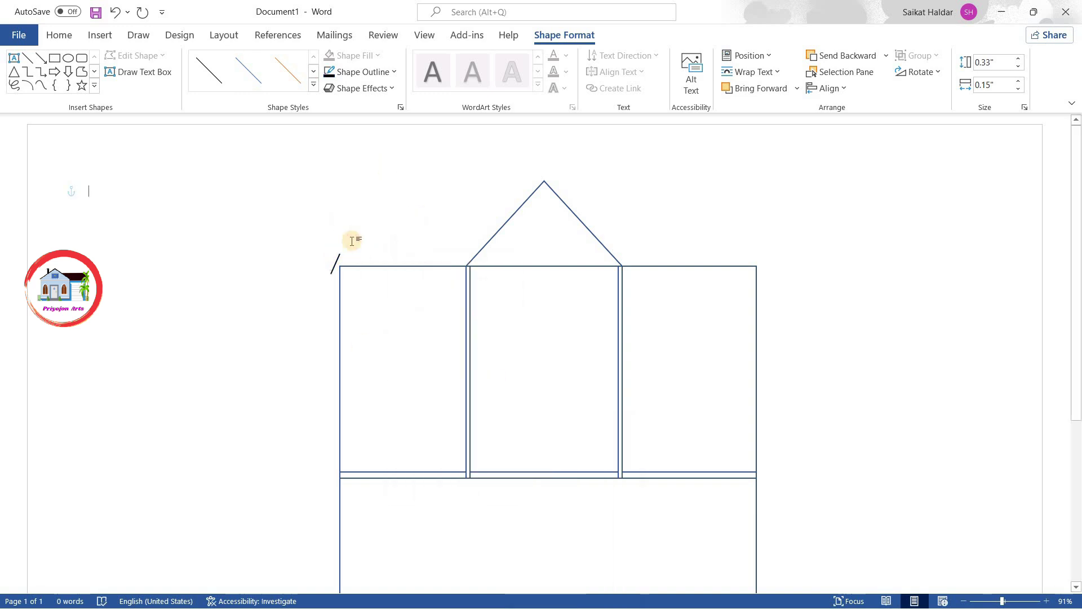
pyautogui.click(341, 255)
# Step: Stretch a thin black roof line along the left wall's top edge
pyautogui.moveTo(344, 256); pyautogui.dragTo(467, 258)
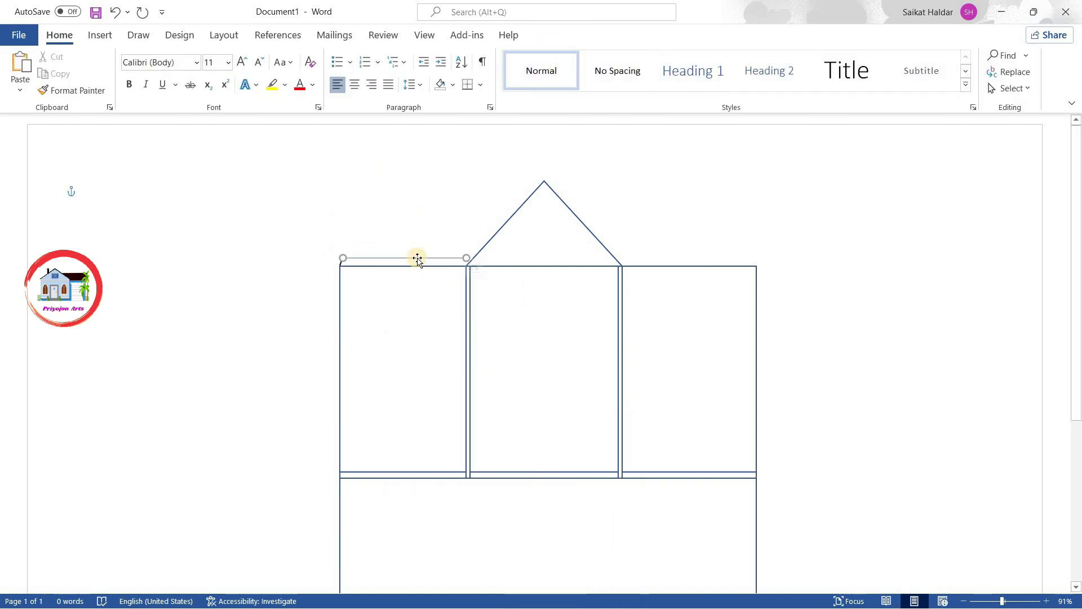
pyautogui.rightClick(415, 258)
pyautogui.click(491, 221)
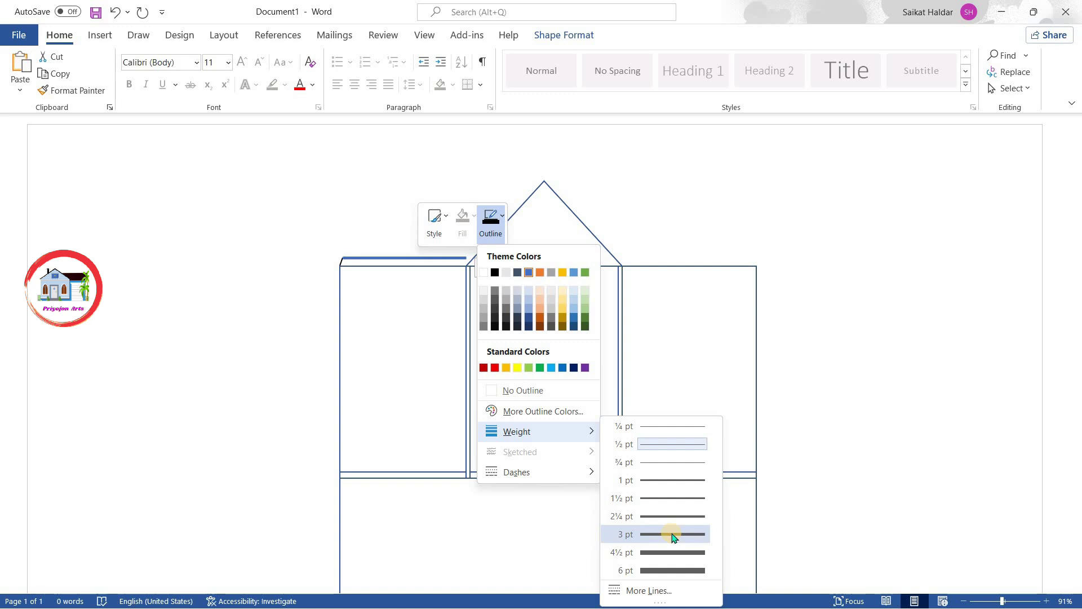
pyautogui.click(659, 481)
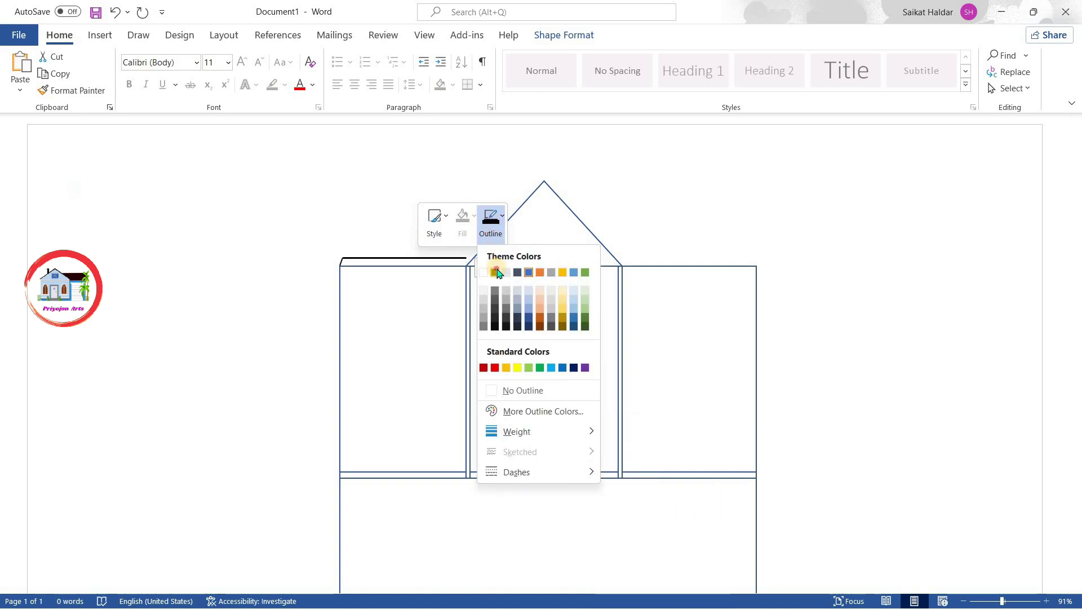
pyautogui.click(415, 259)
# Step: Draw the left and right roof slope lines meeting at the gable peak
pyautogui.moveTo(480, 205); pyautogui.dragTo(466, 256)
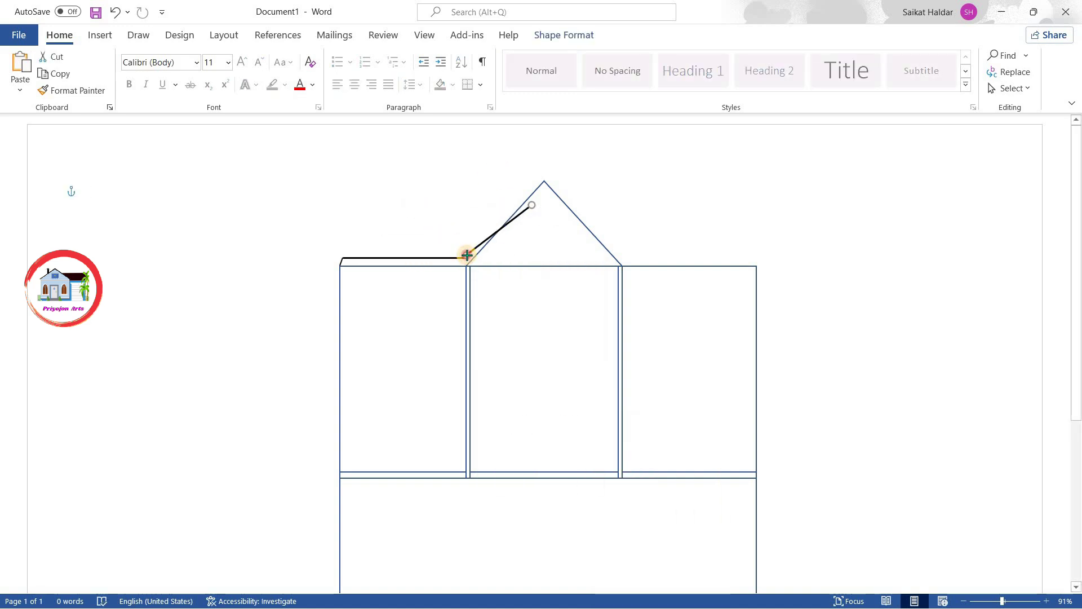
pyautogui.moveTo(531, 200)
pyautogui.mouseDown()
pyautogui.moveTo(540, 174)
pyautogui.moveTo(631, 227)
pyautogui.moveTo(580, 179)
pyautogui.mouseUp()
pyautogui.moveTo(642, 200); pyautogui.dragTo(628, 263)
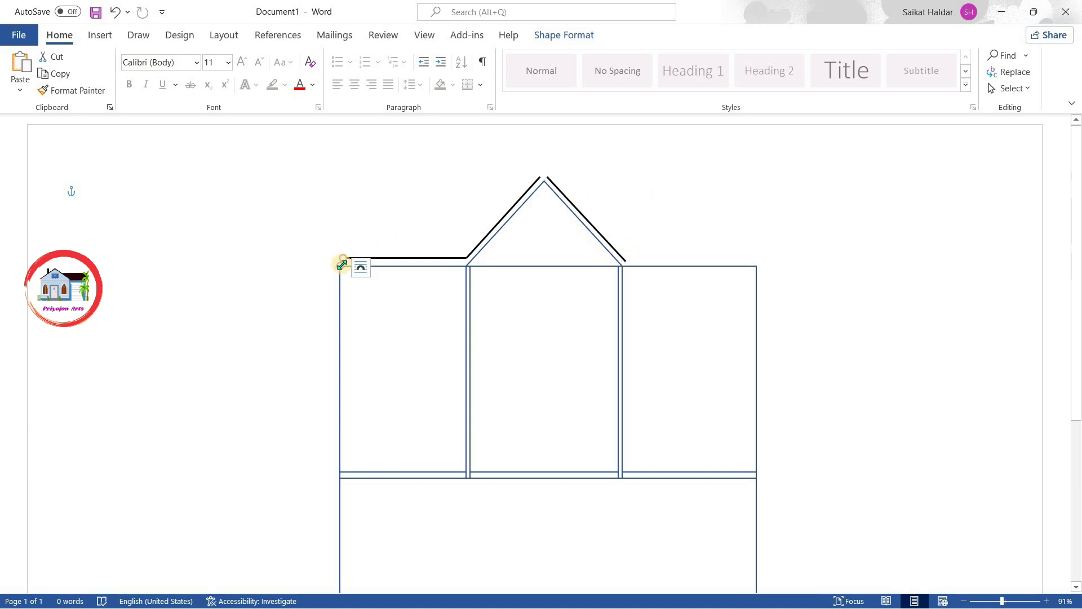
pyautogui.click(342, 264)
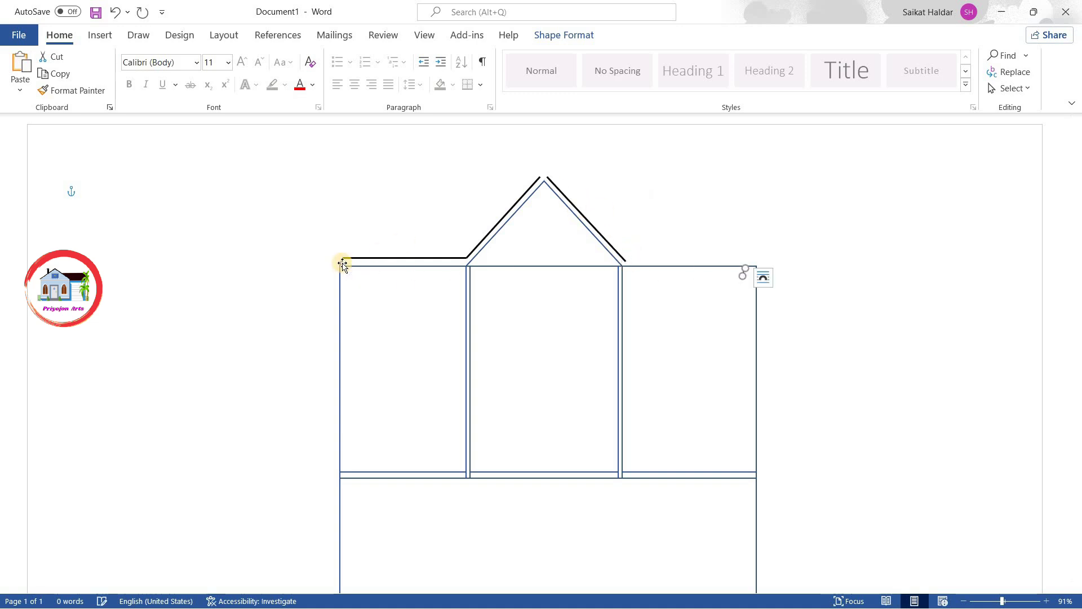
# Step: Rotate the small line at the right corner by 90°
pyautogui.click(560, 39)
pyautogui.click(919, 71)
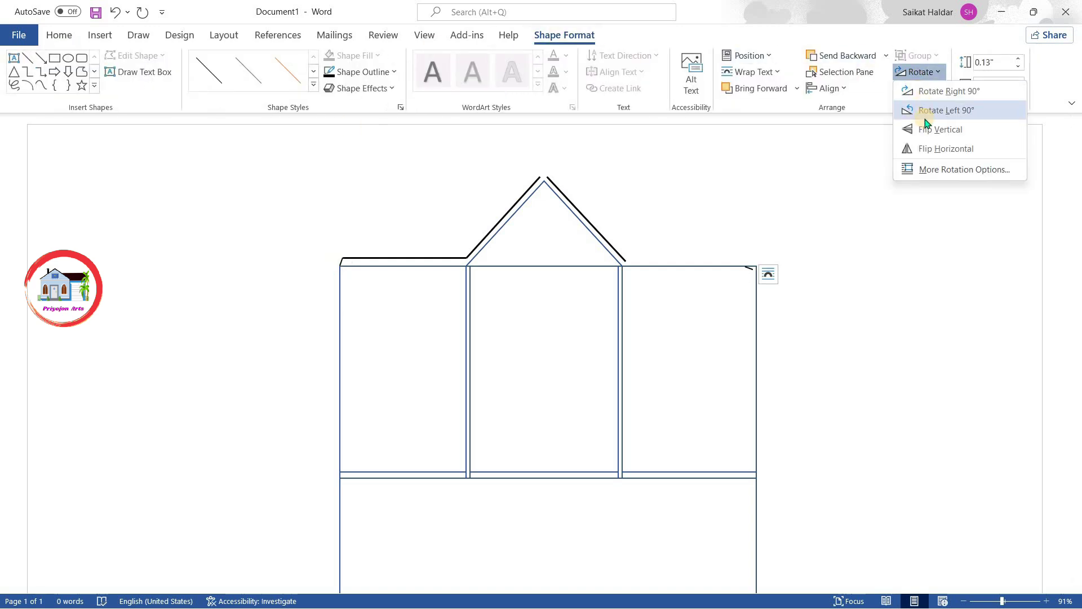
pyautogui.click(959, 138)
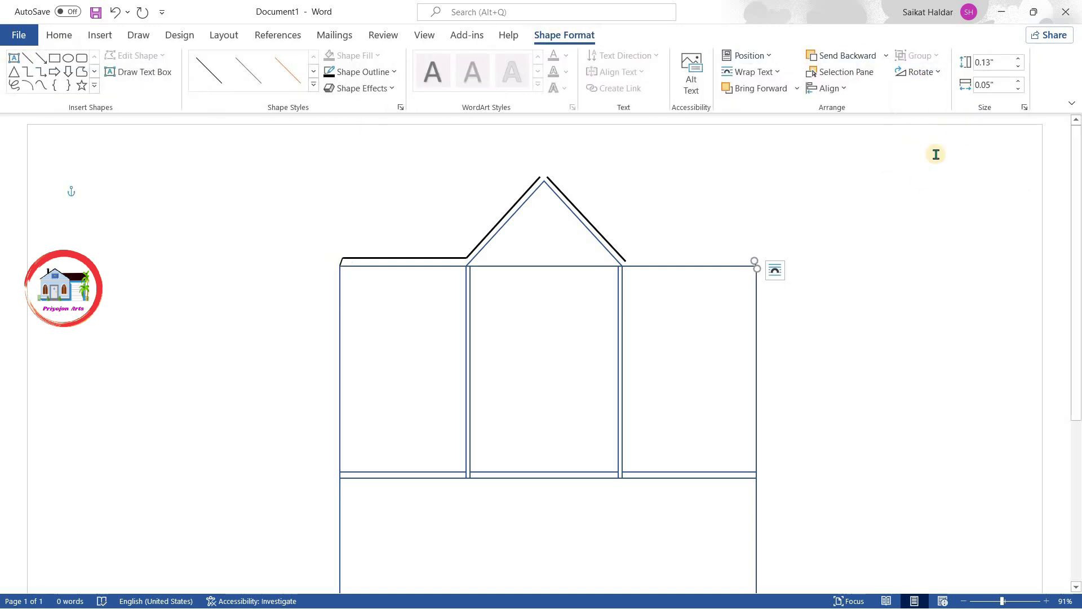
pyautogui.click(936, 154)
pyautogui.click(755, 262)
pyautogui.click(589, 235)
# Step: Swing a copied slope line to horizontal and extend the right eave to the building's edge
pyautogui.click(600, 233)
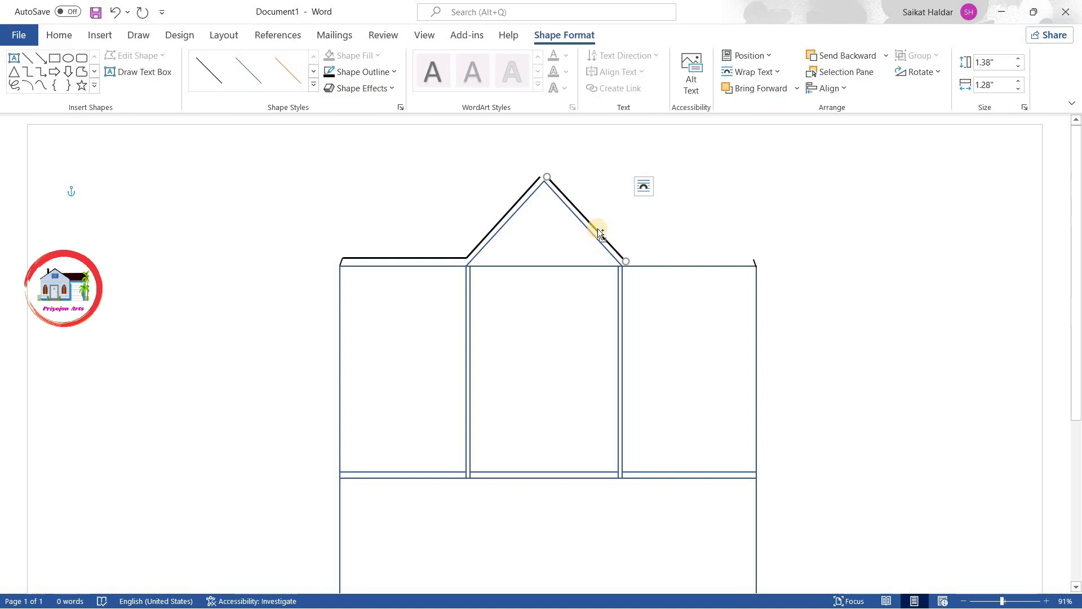
pyautogui.moveTo(627, 177); pyautogui.dragTo(625, 261)
pyautogui.moveTo(754, 260); pyautogui.dragTo(754, 259)
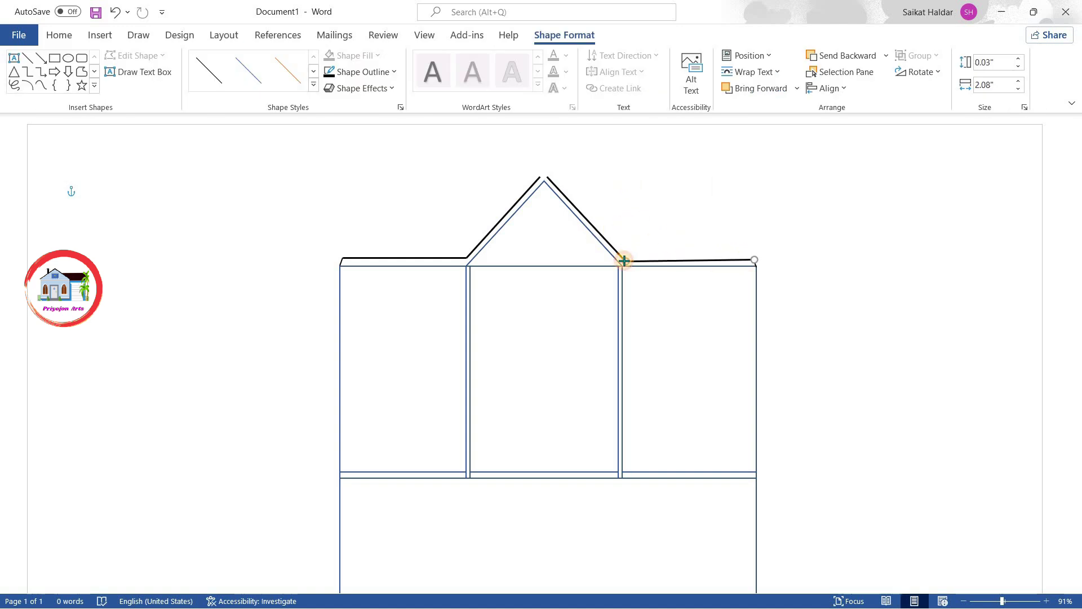
pyautogui.click(609, 243)
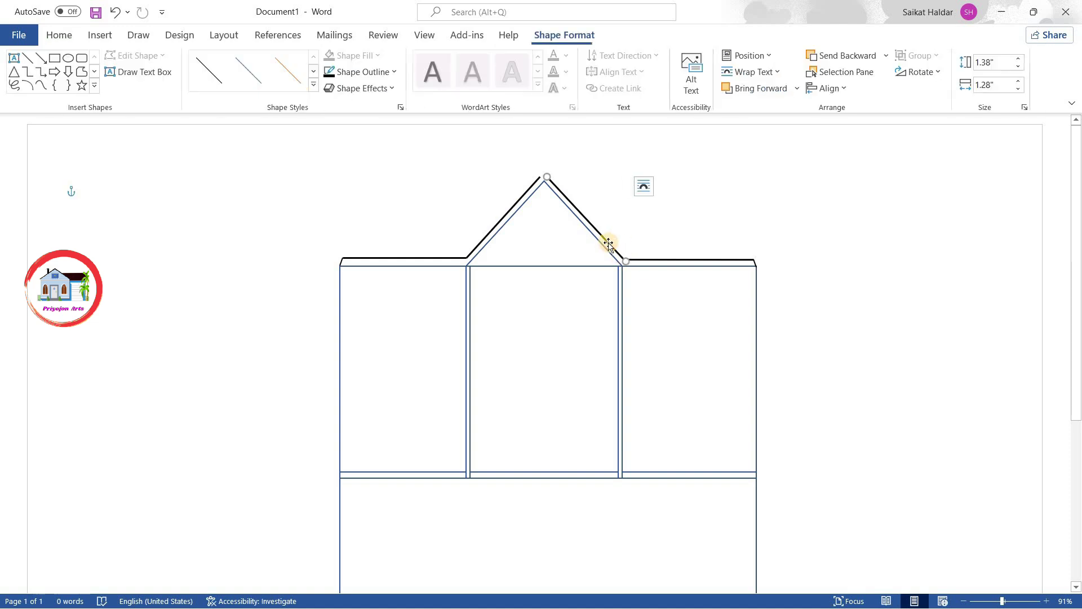
pyautogui.click(536, 186)
pyautogui.click(483, 265)
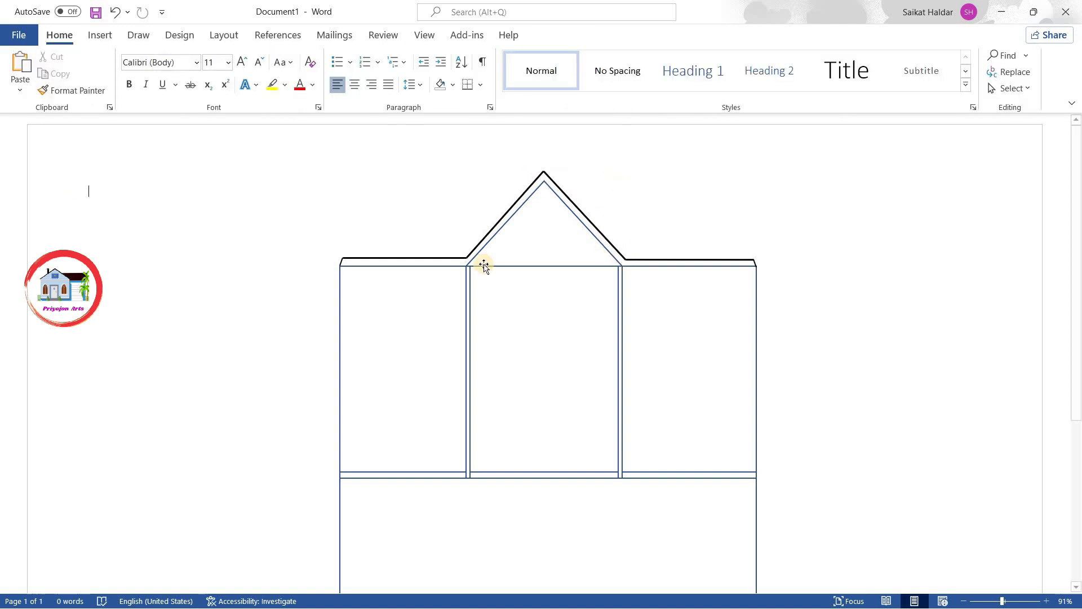
pyautogui.click(100, 35)
pyautogui.click(175, 79)
# Step: Draw an unfilled window frame with a vertical divider in the upper-left bay
pyautogui.click(229, 132)
pyautogui.moveTo(357, 315); pyautogui.dragTo(414, 409)
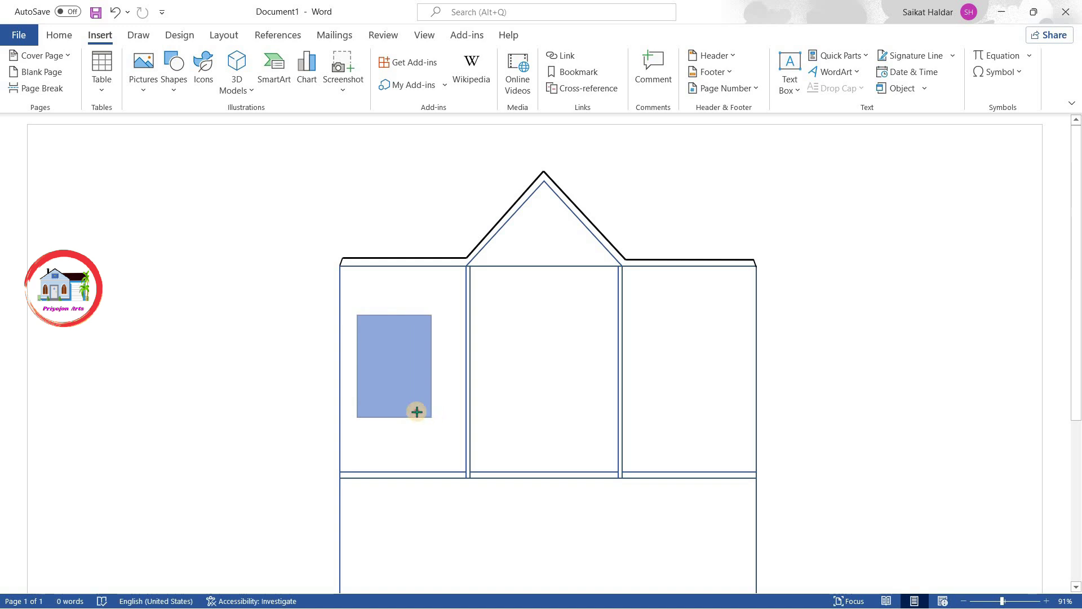
pyautogui.rightClick(404, 361)
pyautogui.click(452, 201)
pyautogui.click(472, 375)
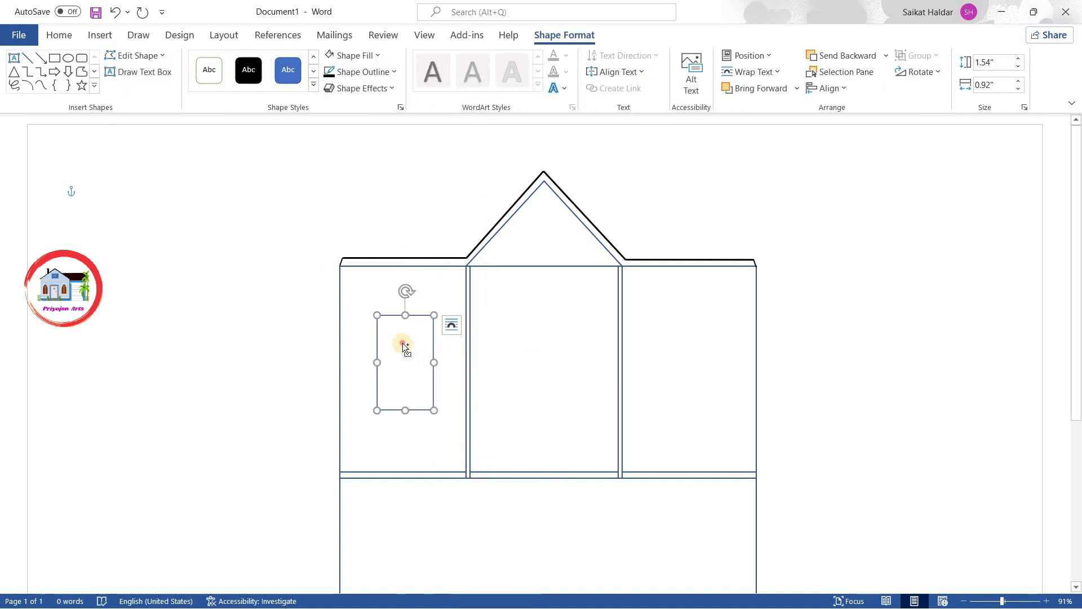
pyautogui.moveTo(429, 362)
pyautogui.mouseDown()
pyautogui.moveTo(410, 339)
pyautogui.moveTo(380, 362)
pyautogui.moveTo(425, 362)
pyautogui.moveTo(403, 349)
pyautogui.mouseUp()
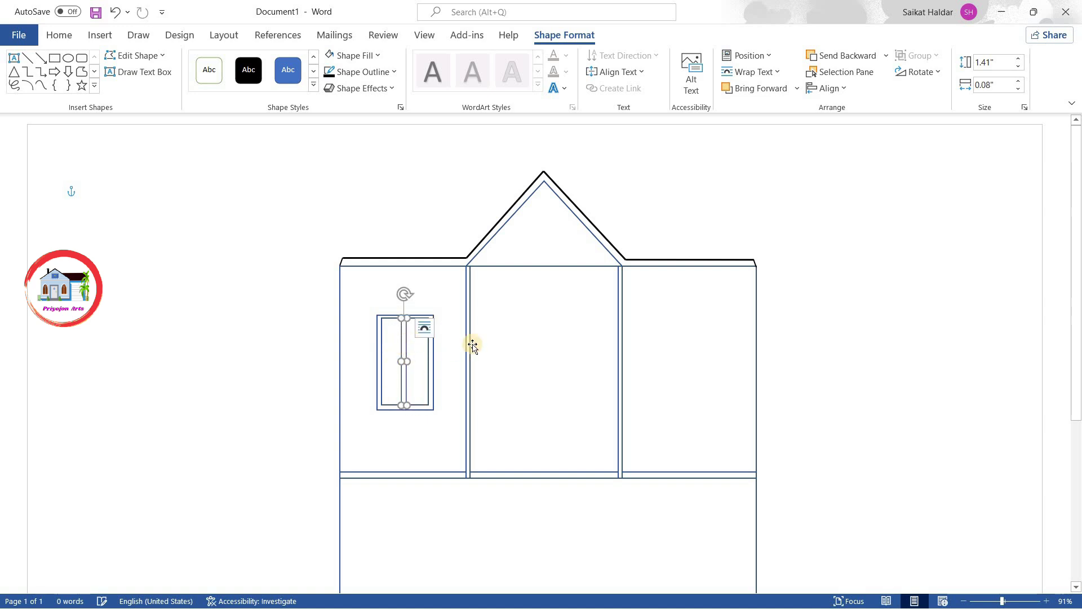
pyautogui.click(282, 279)
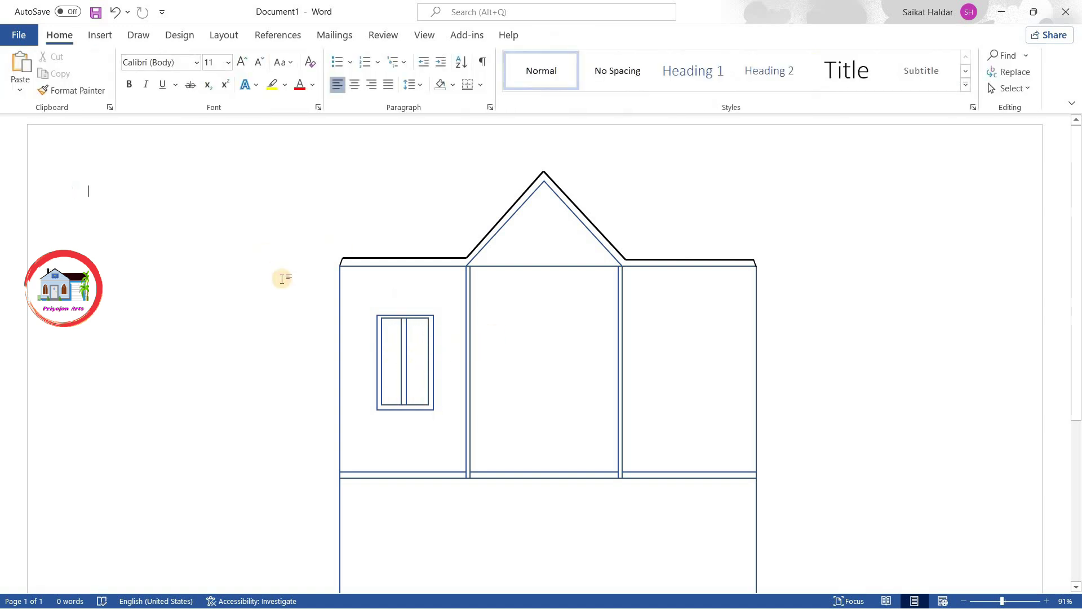
# Step: Copy the window to the middle and right bays, rotating the middle divider for four panes
pyautogui.click(404, 362)
pyautogui.keyDown('shift'); pyautogui.click(380, 361); pyautogui.keyUp('shift')
pyautogui.moveTo(394, 356)
pyautogui.mouseDown()
pyautogui.moveTo(664, 353)
pyautogui.moveTo(518, 348)
pyautogui.moveTo(550, 326)
pyautogui.moveTo(585, 362)
pyautogui.mouseUp()
pyautogui.click(543, 363)
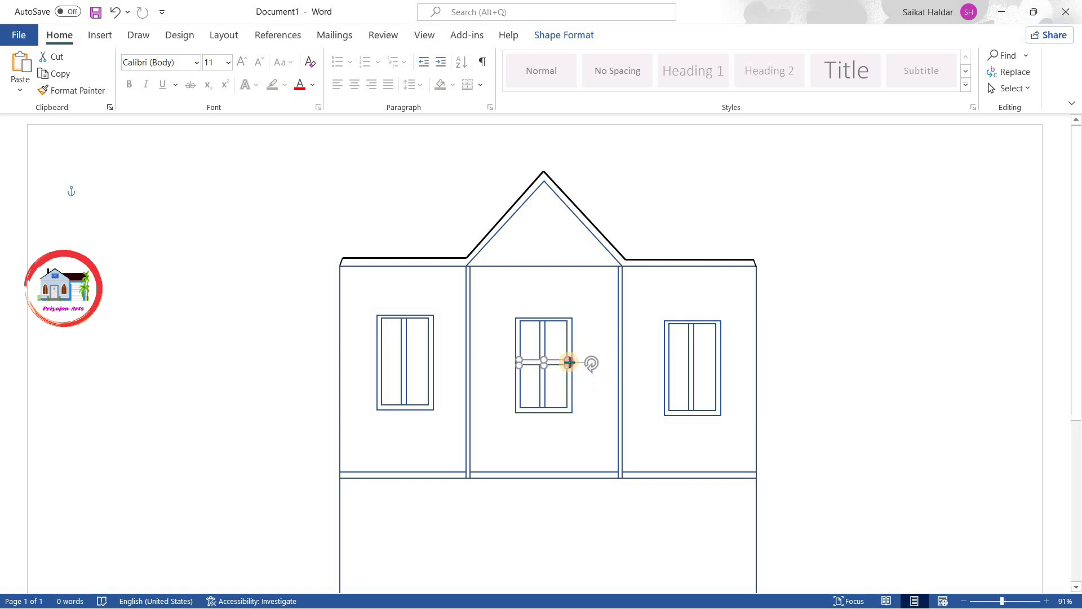
pyautogui.click(691, 248)
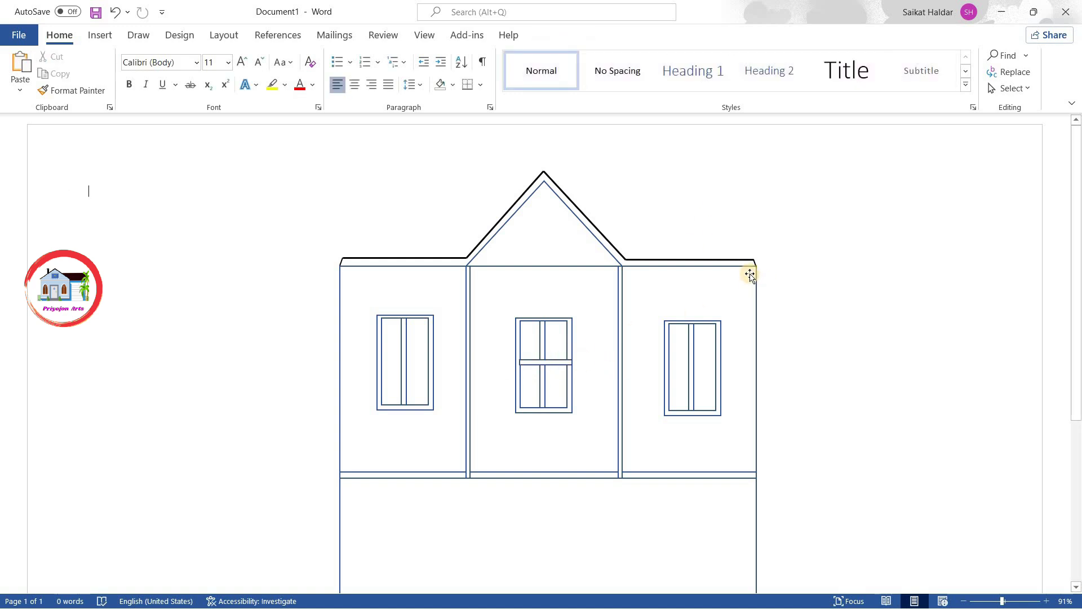
# Step: Draw an unfilled Freeform roof panel over the left bay beside the gable
pyautogui.click(100, 35)
pyautogui.click(174, 71)
pyautogui.click(318, 132)
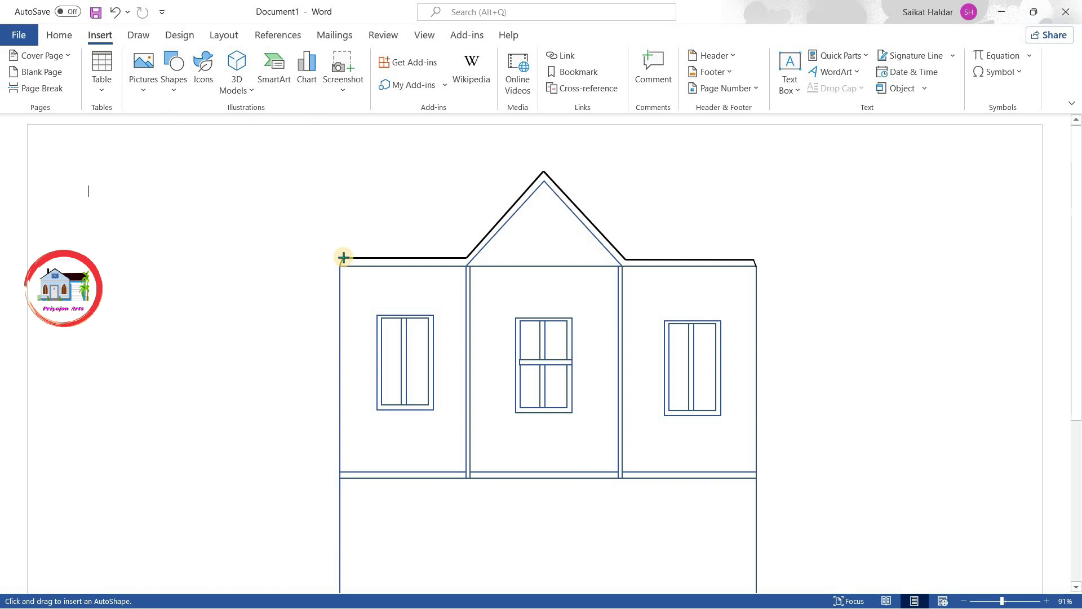
pyautogui.click(343, 258)
pyautogui.click(367, 184)
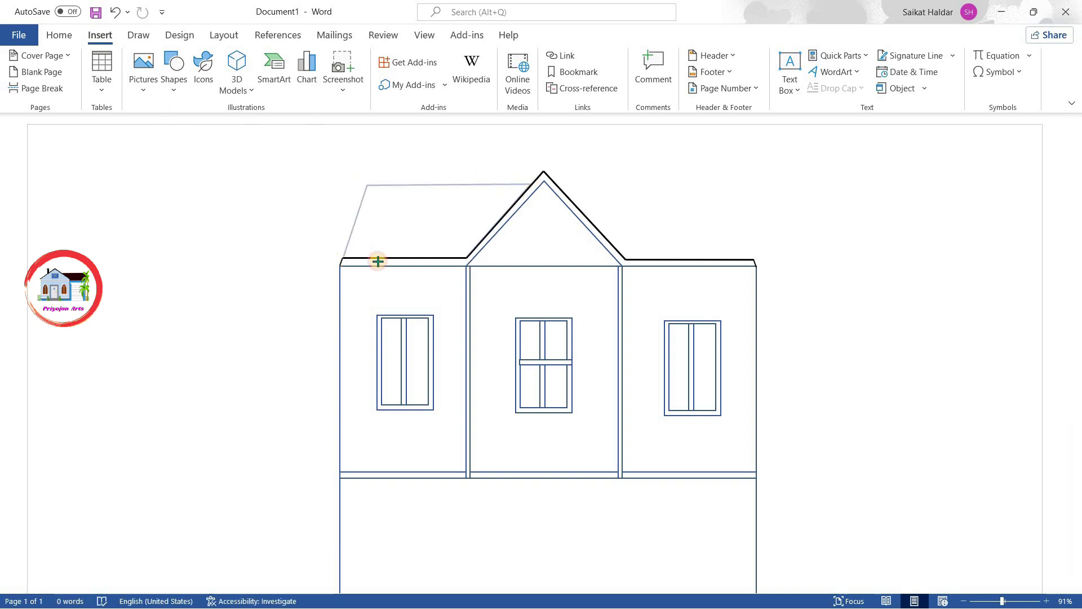
pyautogui.click(341, 258)
pyautogui.rightClick(459, 204)
pyautogui.click(473, 177)
pyautogui.click(488, 350)
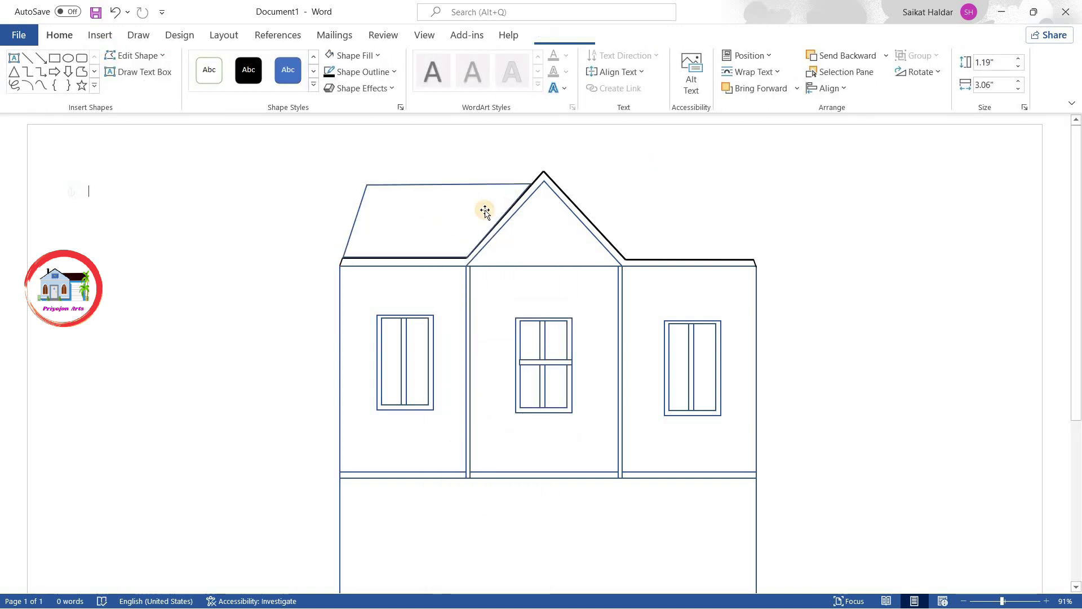
# Step: Copy the roof panel to the right, flip it horizontally, and edit its points to fit
pyautogui.click(454, 208)
pyautogui.moveTo(426, 210)
pyautogui.mouseDown()
pyautogui.moveTo(677, 210)
pyautogui.moveTo(666, 220)
pyautogui.mouseUp()
pyautogui.click(918, 72)
pyautogui.click(932, 149)
pyautogui.click(135, 55)
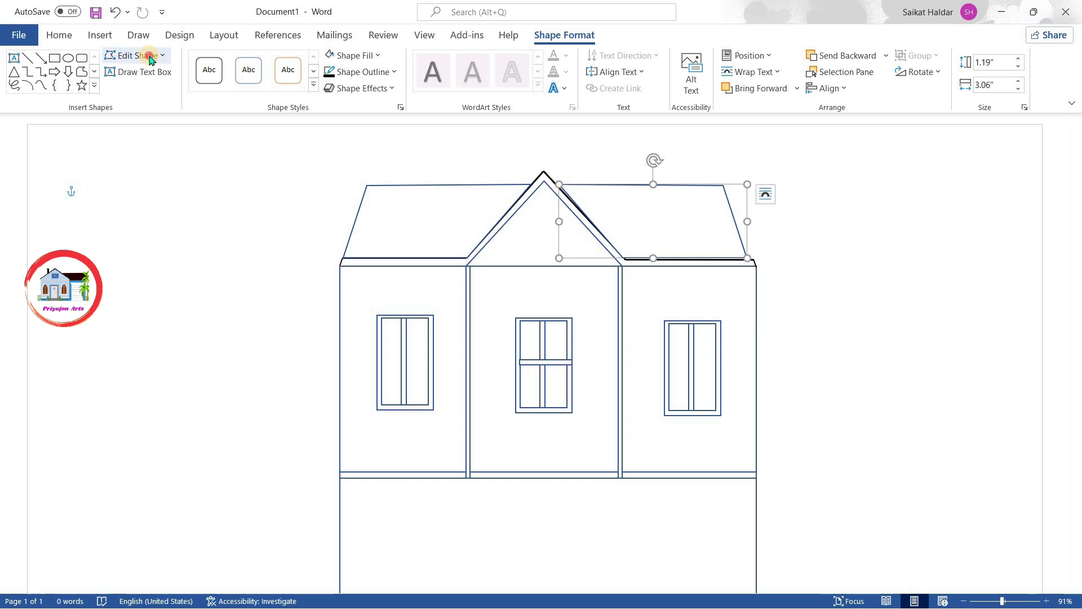
pyautogui.click(135, 84)
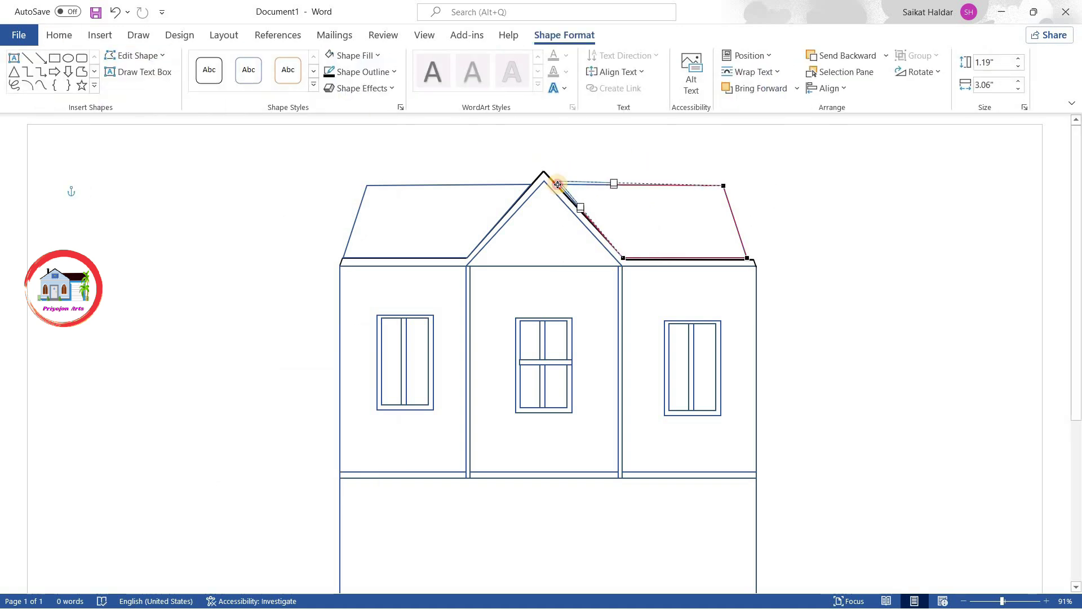
pyautogui.click(800, 239)
pyautogui.scroll(-4, 803, 242)
pyautogui.scroll(1, 806, 244)
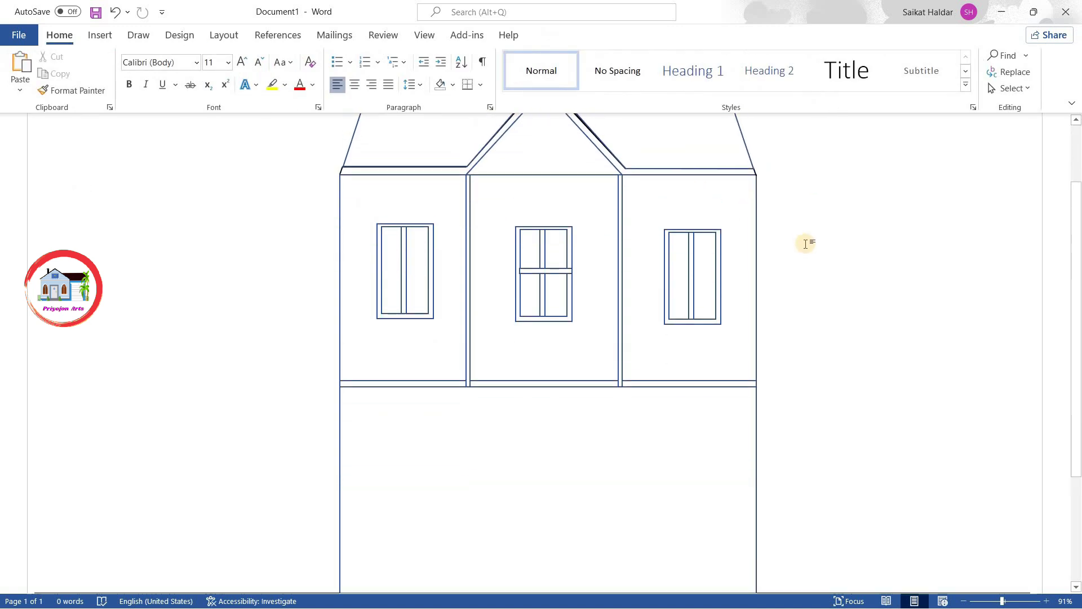
pyautogui.click(400, 280)
# Step: Copy the upper-left window down to the ground floor's left and right
pyautogui.keyDown('shift'); pyautogui.click(379, 284); pyautogui.keyUp('shift')
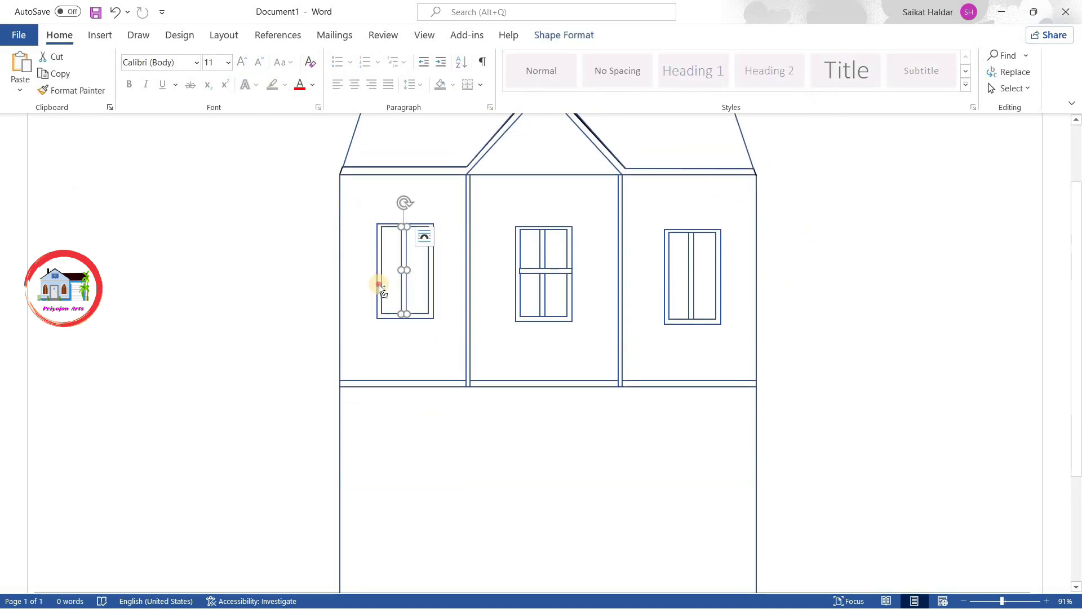
pyautogui.moveTo(391, 284)
pyautogui.mouseDown()
pyautogui.moveTo(386, 491)
pyautogui.moveTo(685, 486)
pyautogui.mouseUp()
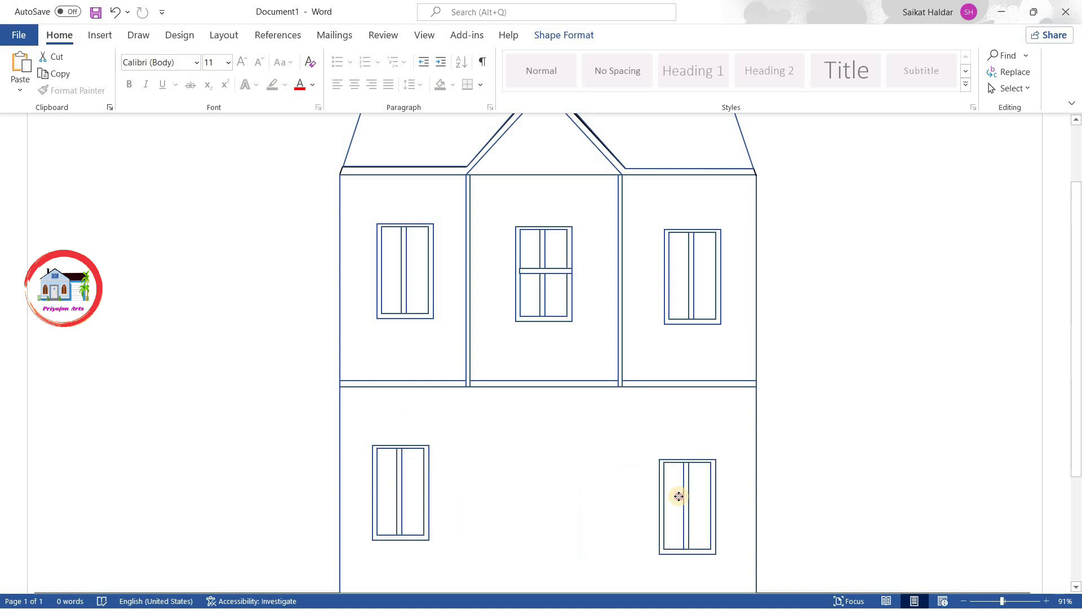
pyautogui.scroll(-3, 665, 451)
pyautogui.click(792, 361)
pyautogui.scroll(2, 792, 361)
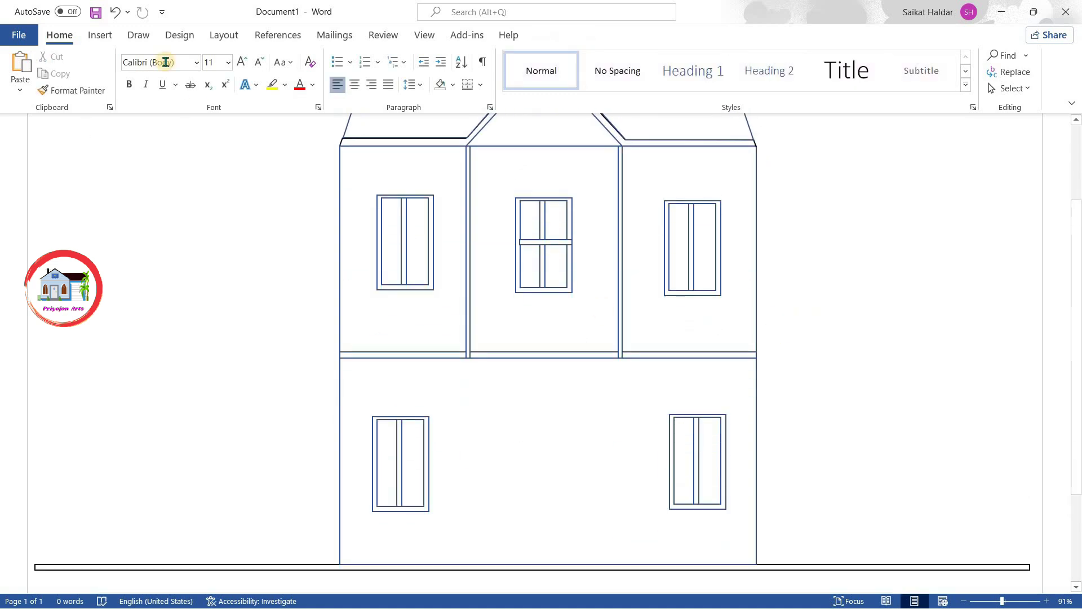
# Step: Add two thin rectangle pillars below the middle section's left and right edges
pyautogui.click(100, 35)
pyautogui.click(174, 73)
pyautogui.click(208, 124)
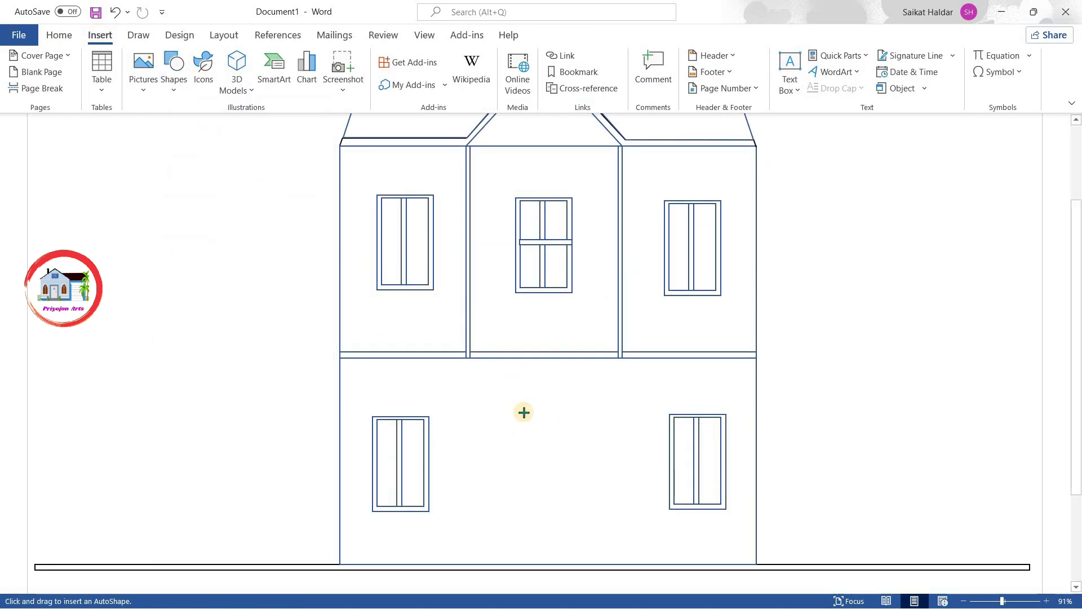
pyautogui.moveTo(464, 359); pyautogui.dragTo(473, 449)
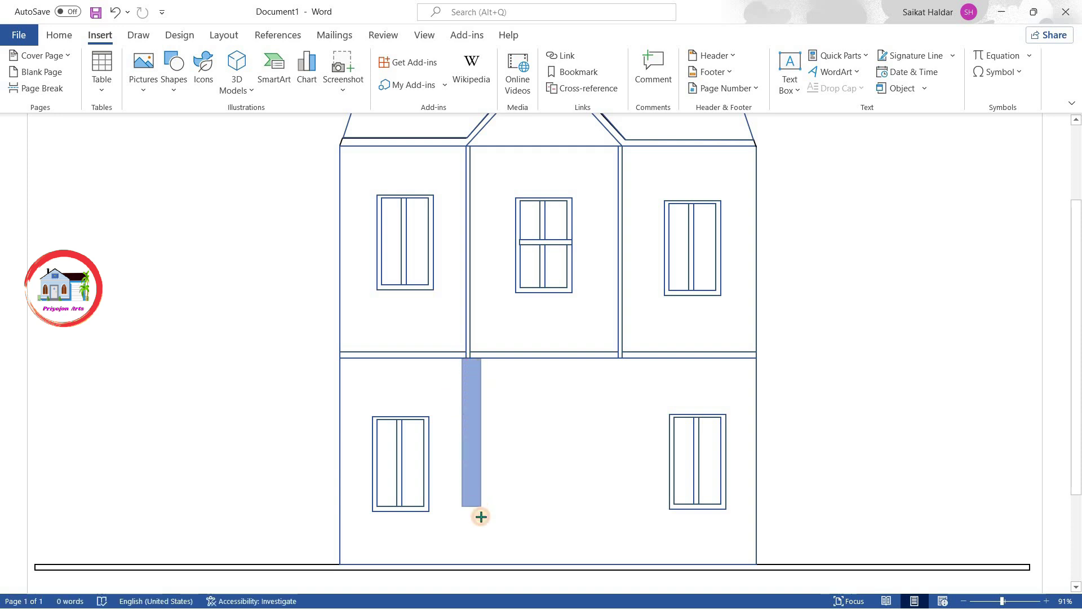
pyautogui.rightClick(467, 425)
pyautogui.press('Escape')
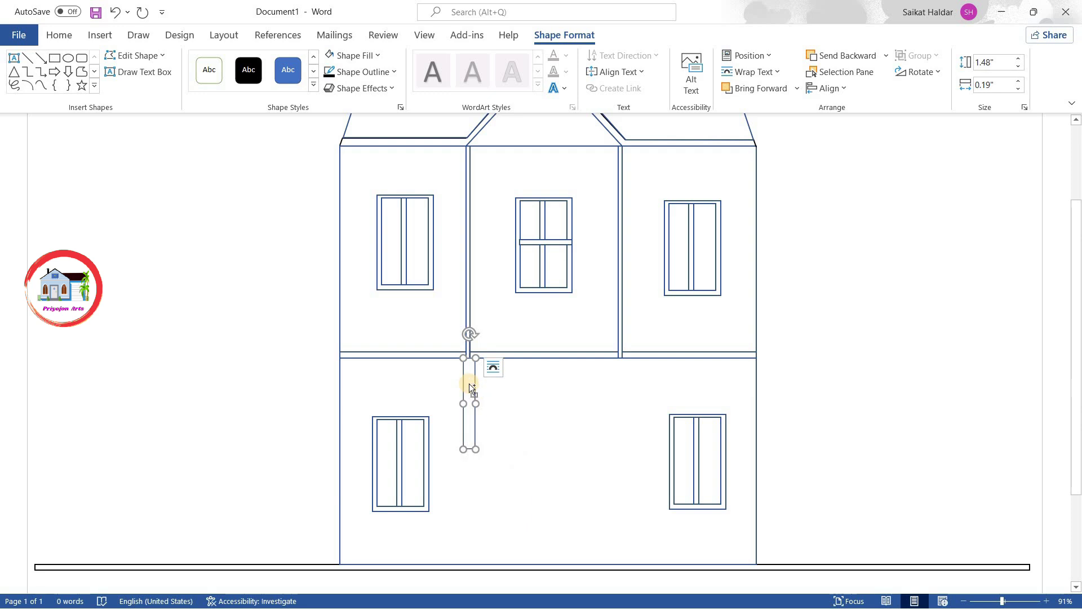
pyautogui.moveTo(470, 388); pyautogui.dragTo(617, 384)
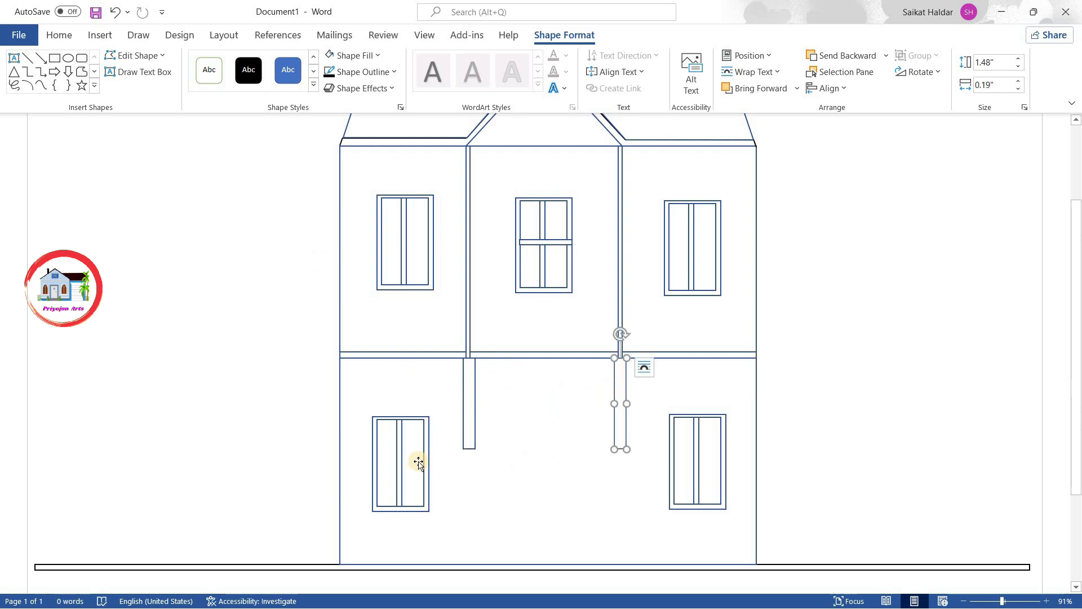
# Step: Draw a white-filled doorway rectangle between the pillars and resize it
pyautogui.click(55, 58)
pyautogui.moveTo(519, 359); pyautogui.dragTo(570, 443)
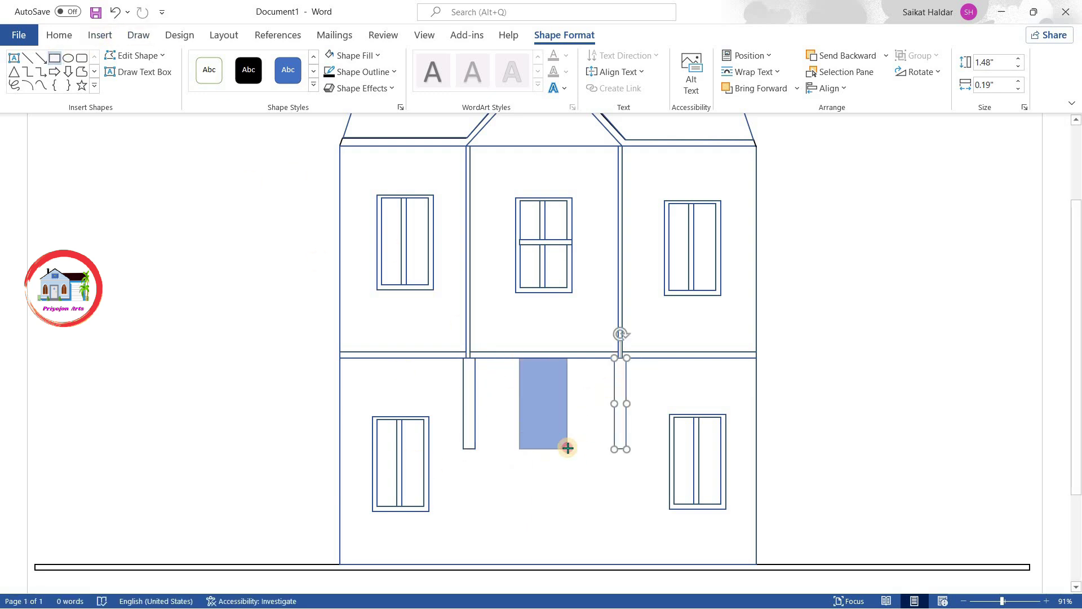
pyautogui.rightClick(565, 446)
pyautogui.click(601, 445)
pyautogui.click(599, 221)
pyautogui.click(863, 419)
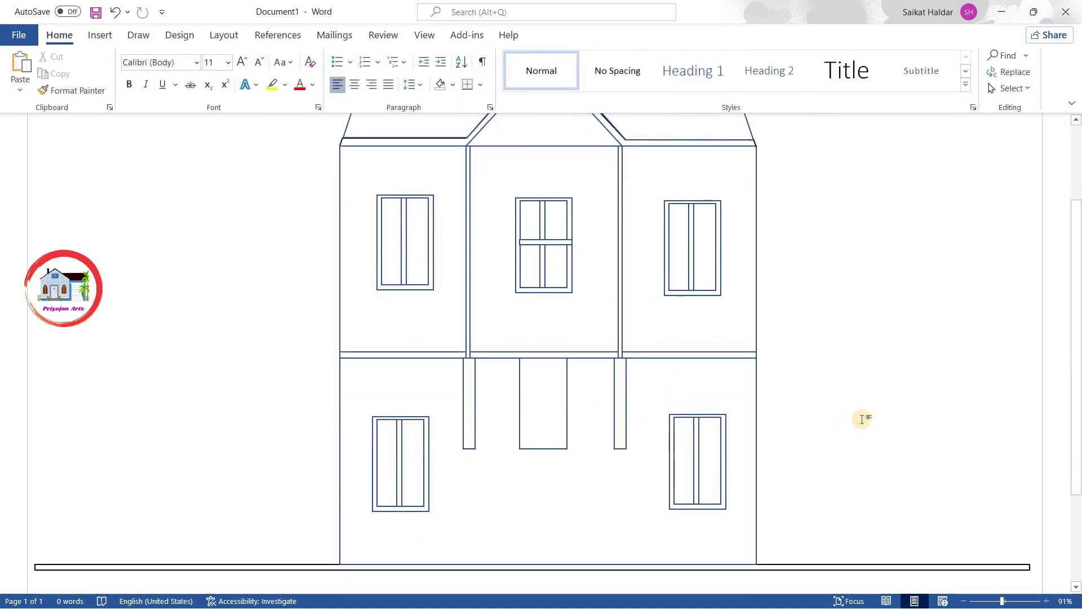
pyautogui.click(569, 437)
pyautogui.moveTo(544, 449)
pyautogui.mouseDown()
pyautogui.moveTo(566, 493)
pyautogui.moveTo(564, 409)
pyautogui.moveTo(530, 452)
pyautogui.moveTo(617, 457)
pyautogui.mouseUp()
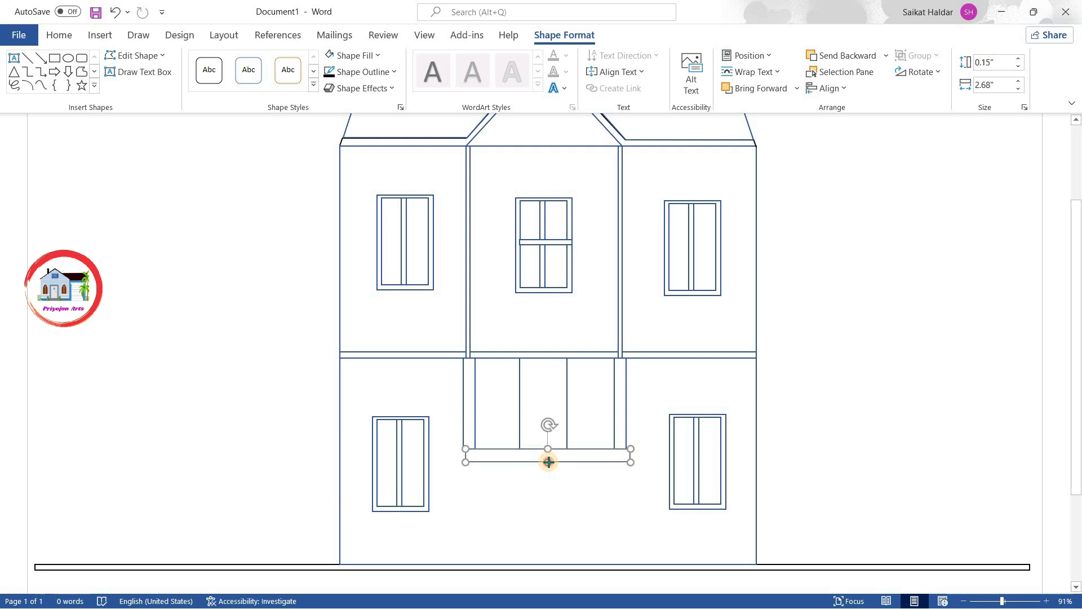
# Step: Duplicate the thin step bar and stack resized copies beneath the staircase
pyautogui.moveTo(562, 457)
pyautogui.mouseDown()
pyautogui.moveTo(548, 460)
pyautogui.moveTo(575, 483)
pyautogui.moveTo(645, 486)
pyautogui.mouseUp()
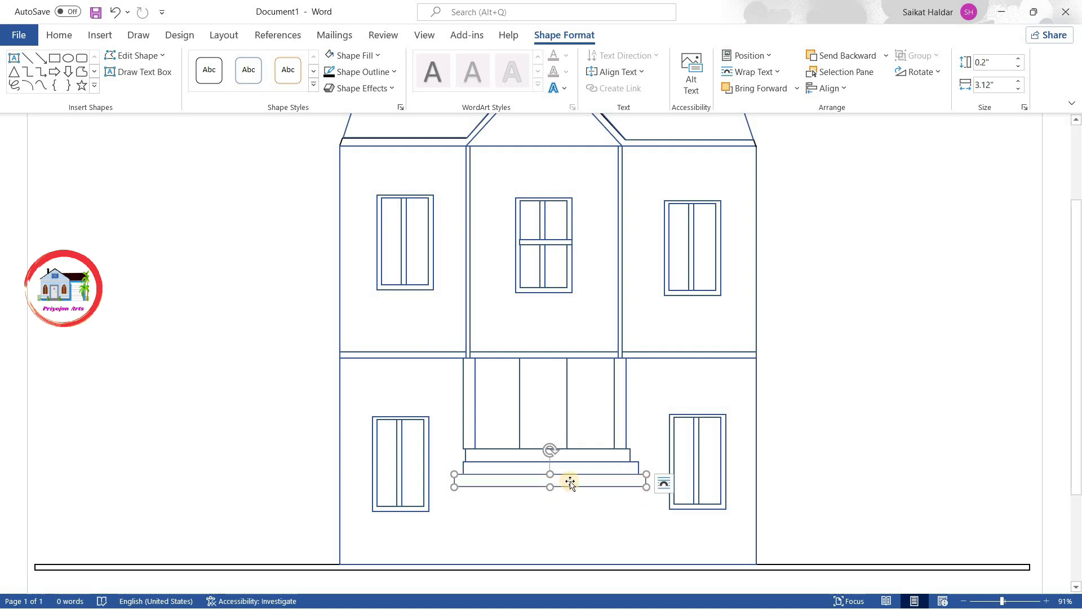
pyautogui.moveTo(572, 478); pyautogui.dragTo(572, 489)
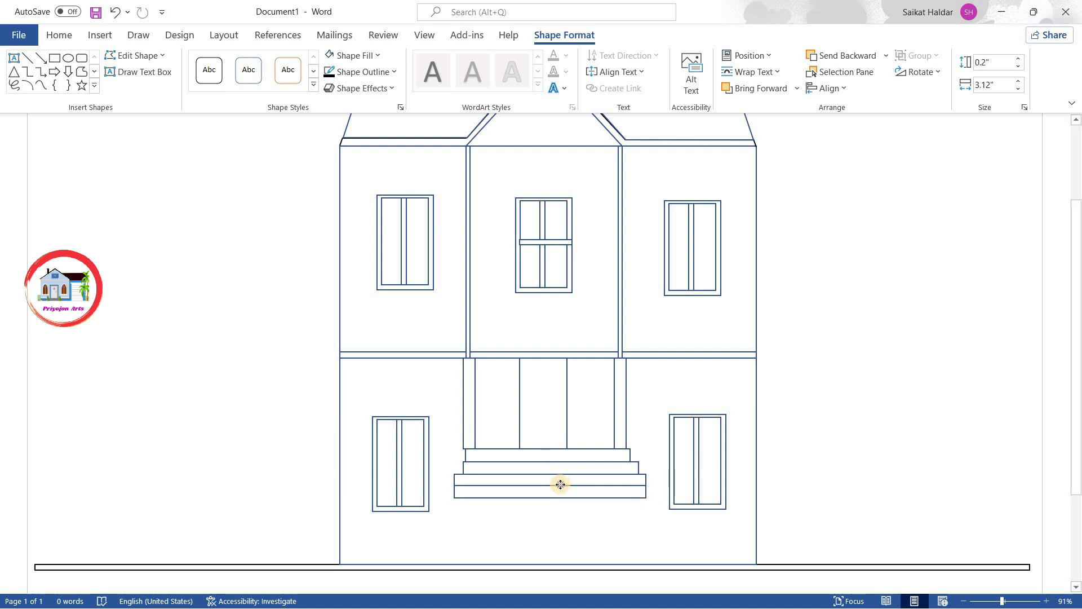
pyautogui.moveTo(651, 499); pyautogui.dragTo(653, 501)
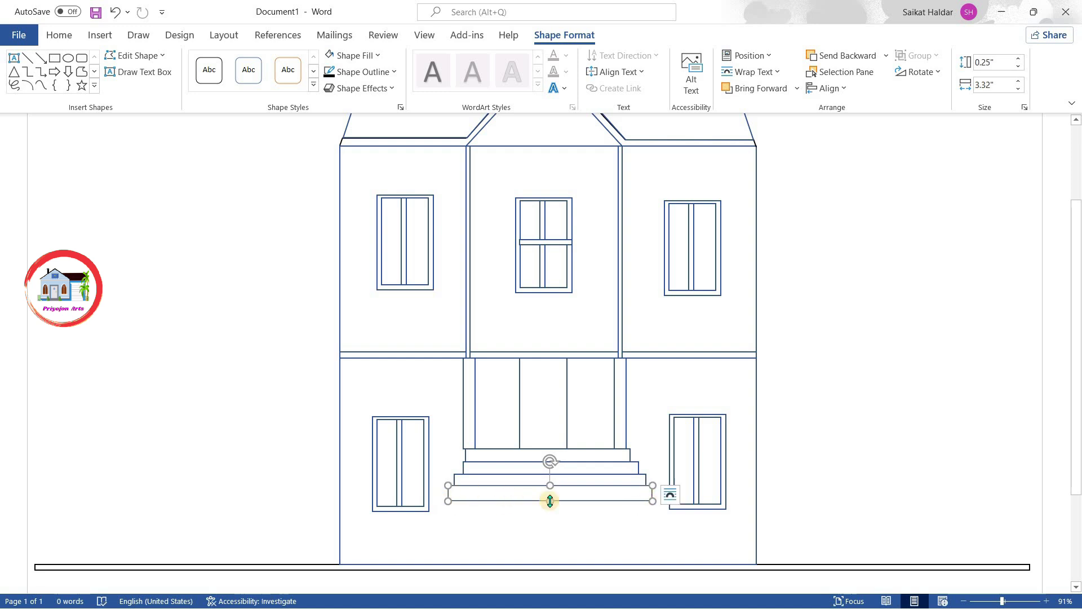
pyautogui.moveTo(550, 498); pyautogui.dragTo(550, 504)
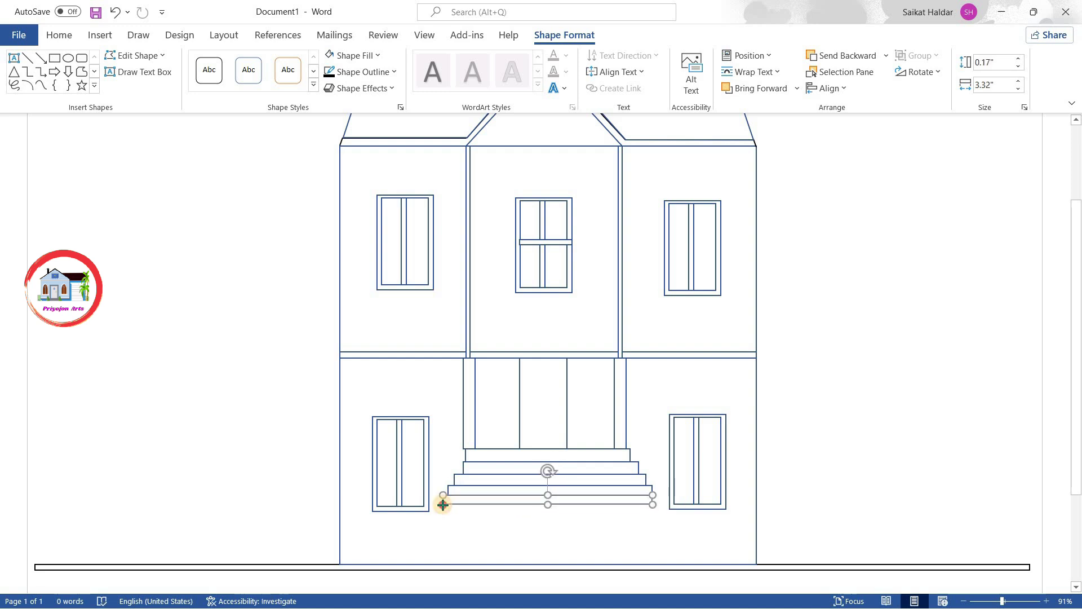
pyautogui.moveTo(654, 505); pyautogui.dragTo(657, 507)
pyautogui.moveTo(580, 500); pyautogui.dragTo(579, 509)
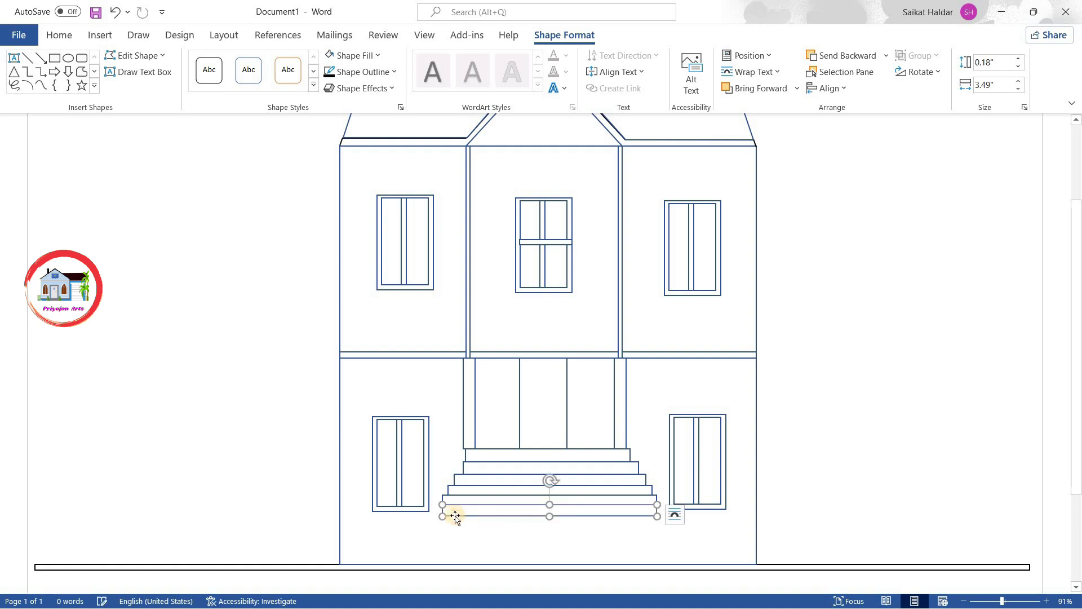
pyautogui.moveTo(658, 513); pyautogui.dragTo(661, 511)
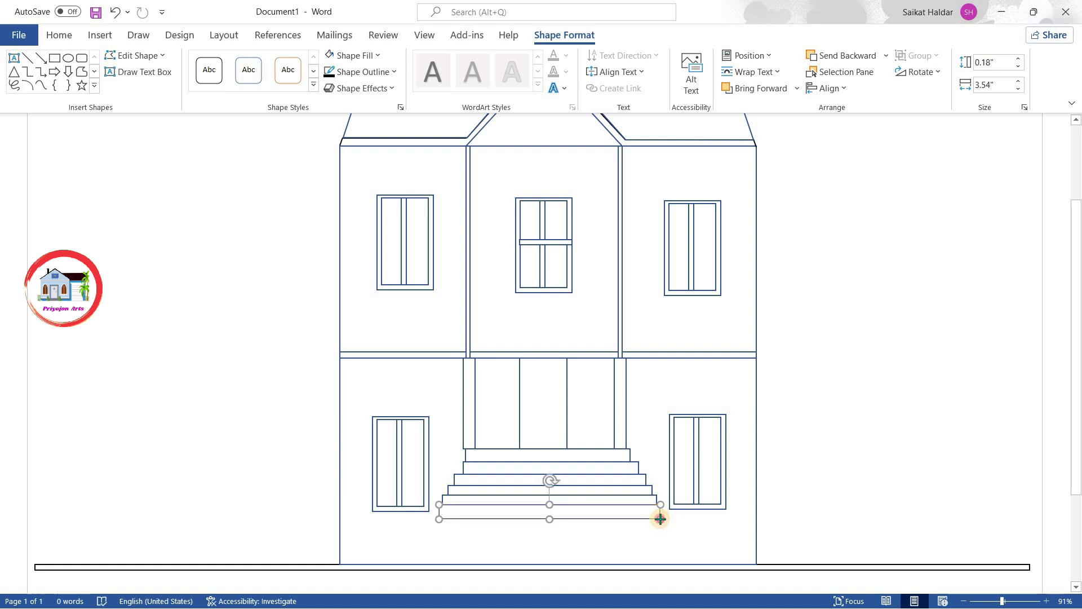
# Step: Copy the lowest step under the stairs and resize it to about 4.31" x 0.18"
pyautogui.moveTo(550, 516); pyautogui.dragTo(570, 516)
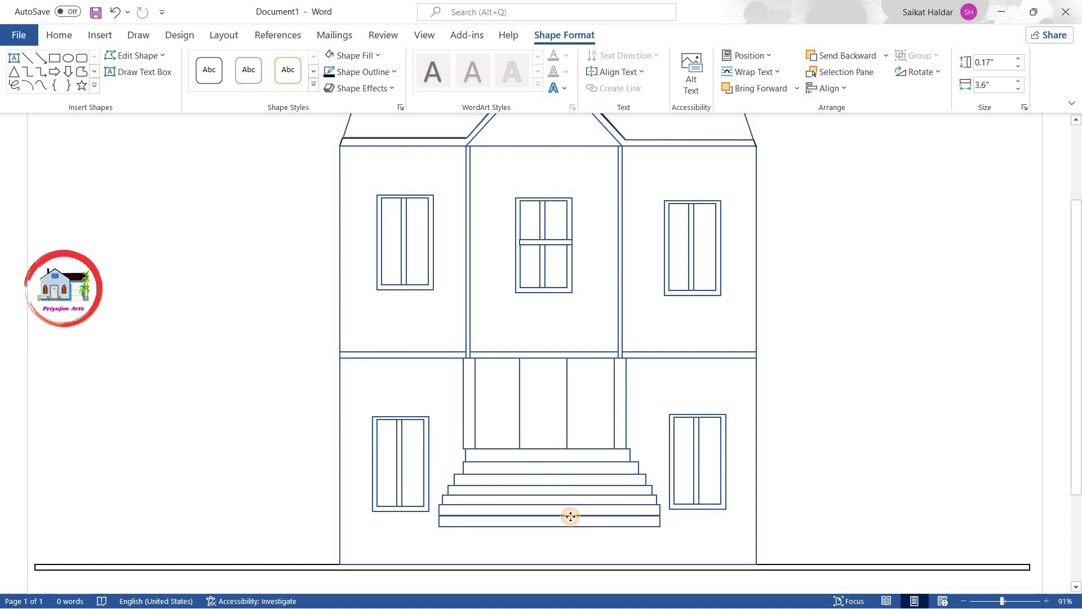
pyautogui.click(571, 516)
pyautogui.moveTo(660, 528); pyautogui.dragTo(667, 528)
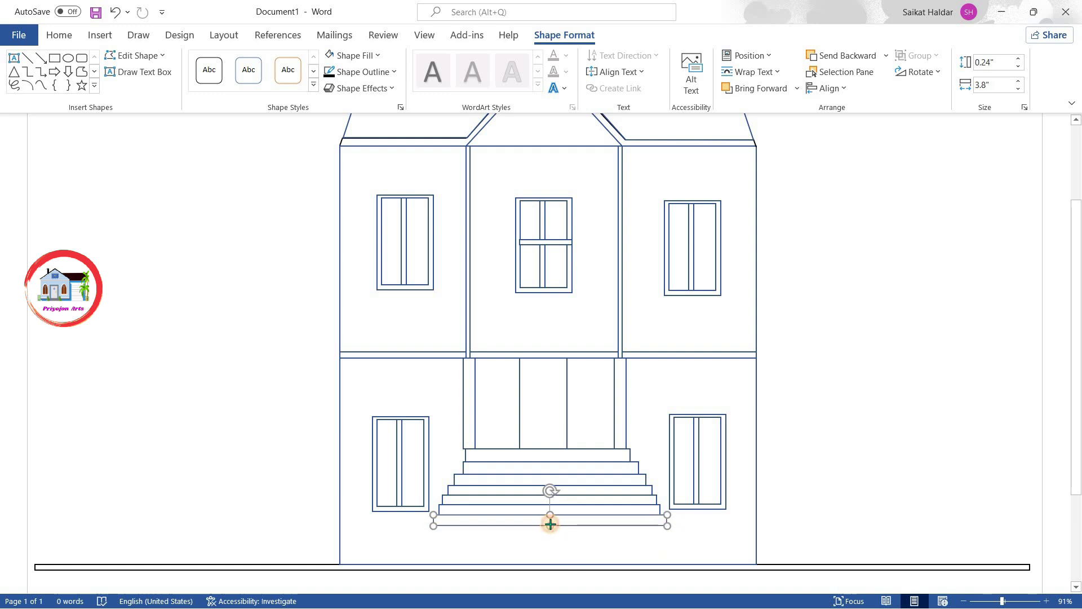
pyautogui.moveTo(560, 533); pyautogui.dragTo(558, 544)
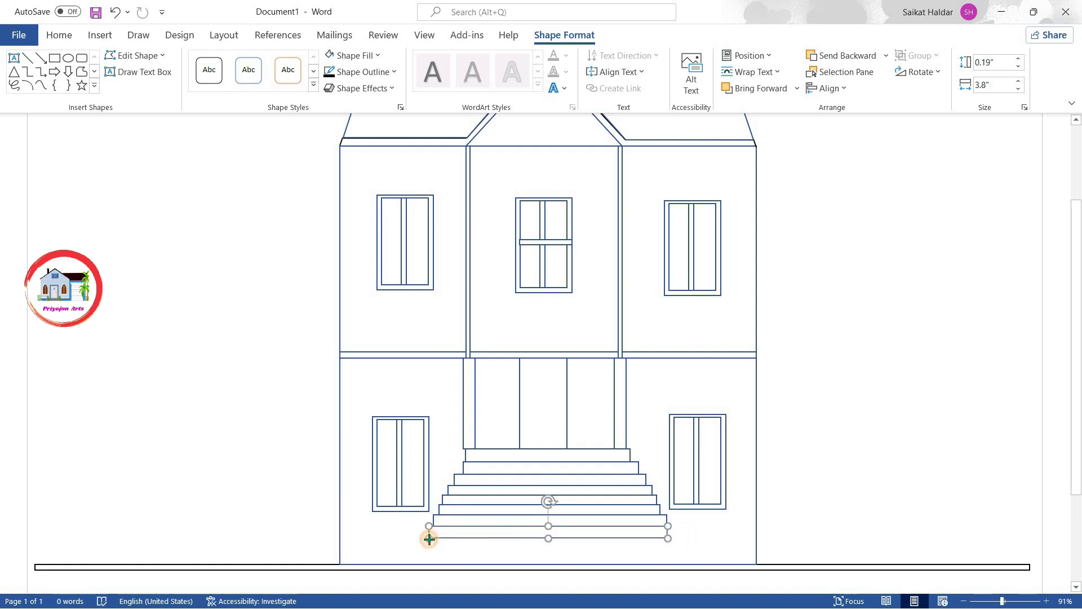
pyautogui.moveTo(673, 541); pyautogui.dragTo(677, 538)
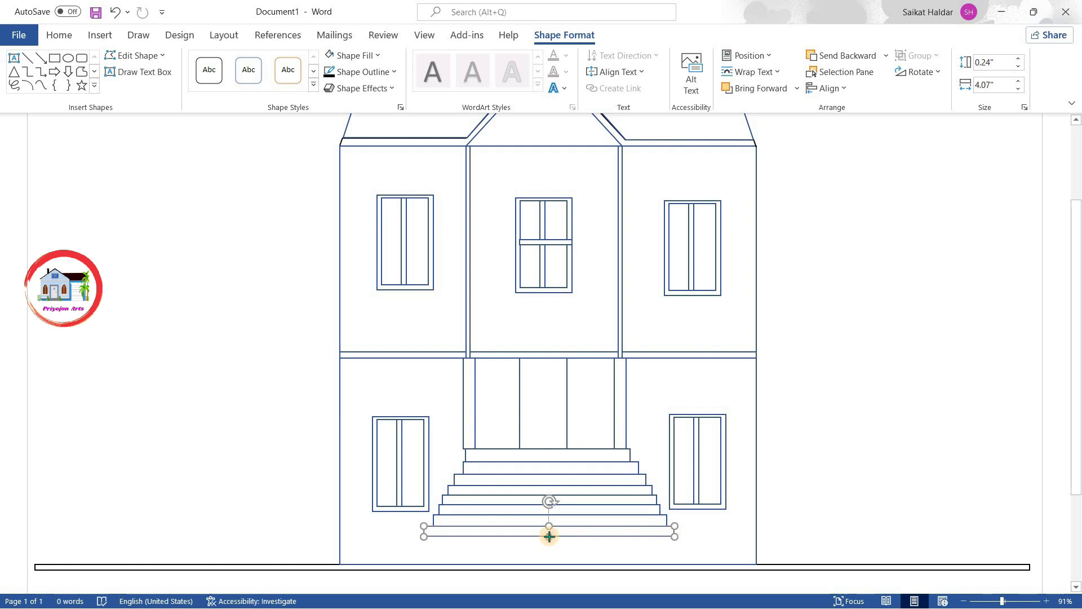
pyautogui.moveTo(550, 536); pyautogui.dragTo(546, 526)
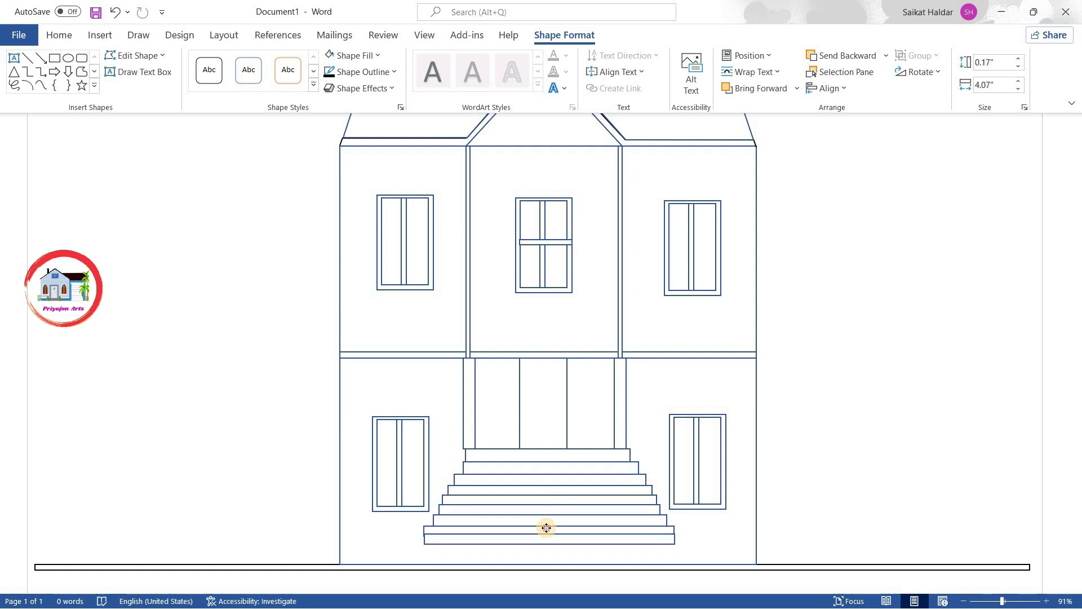
pyautogui.moveTo(675, 546); pyautogui.dragTo(684, 551)
pyautogui.moveTo(425, 551); pyautogui.dragTo(419, 551)
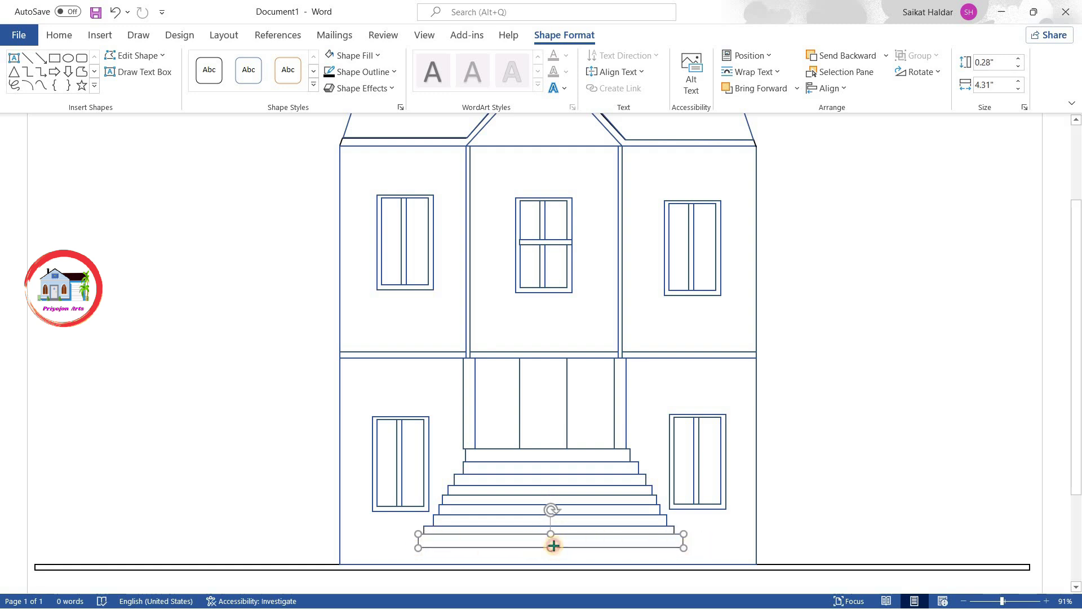
pyautogui.moveTo(551, 552)
pyautogui.mouseDown()
pyautogui.moveTo(563, 553)
pyautogui.moveTo(554, 561)
pyautogui.mouseUp()
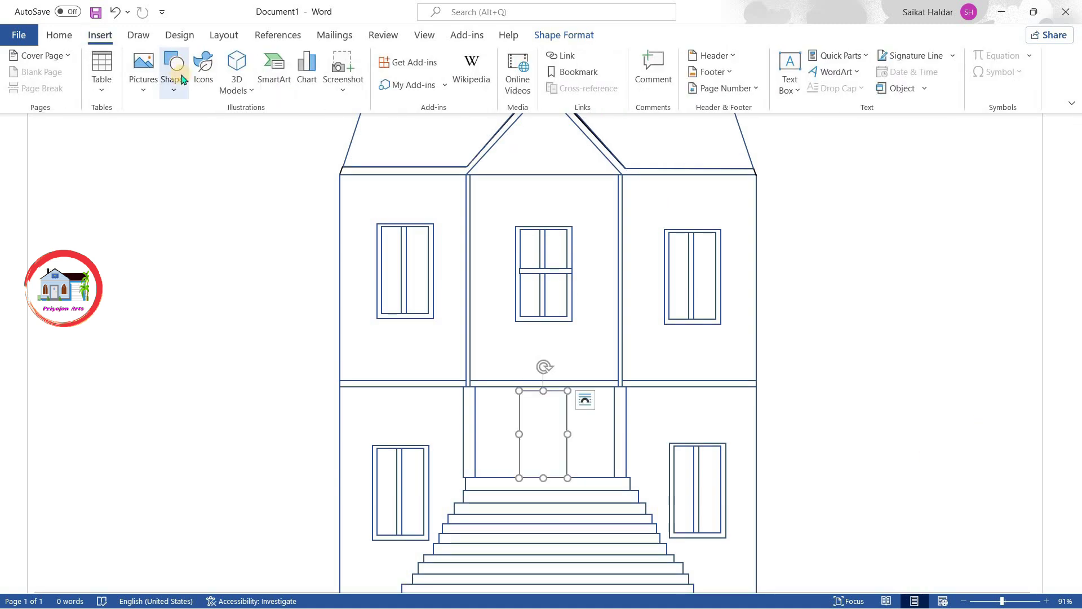
# Step: Draw a recoloured vertical line on each side of the front door
pyautogui.moveTo(496, 388); pyautogui.dragTo(496, 480)
pyautogui.rightClick(496, 422)
pyautogui.click(568, 442)
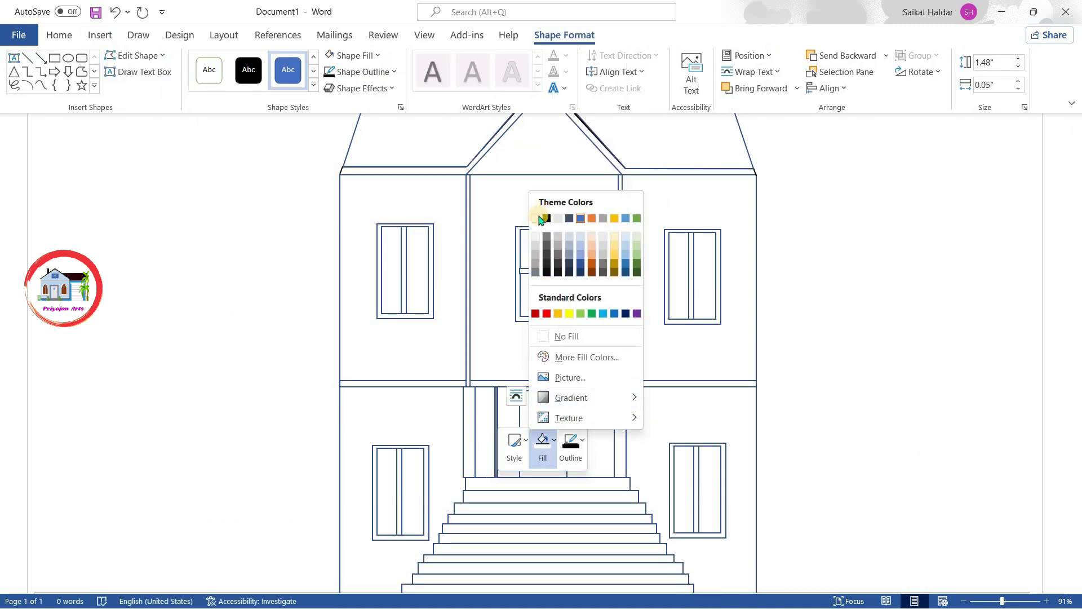
pyautogui.click(585, 276)
pyautogui.moveTo(506, 418); pyautogui.dragTo(587, 417)
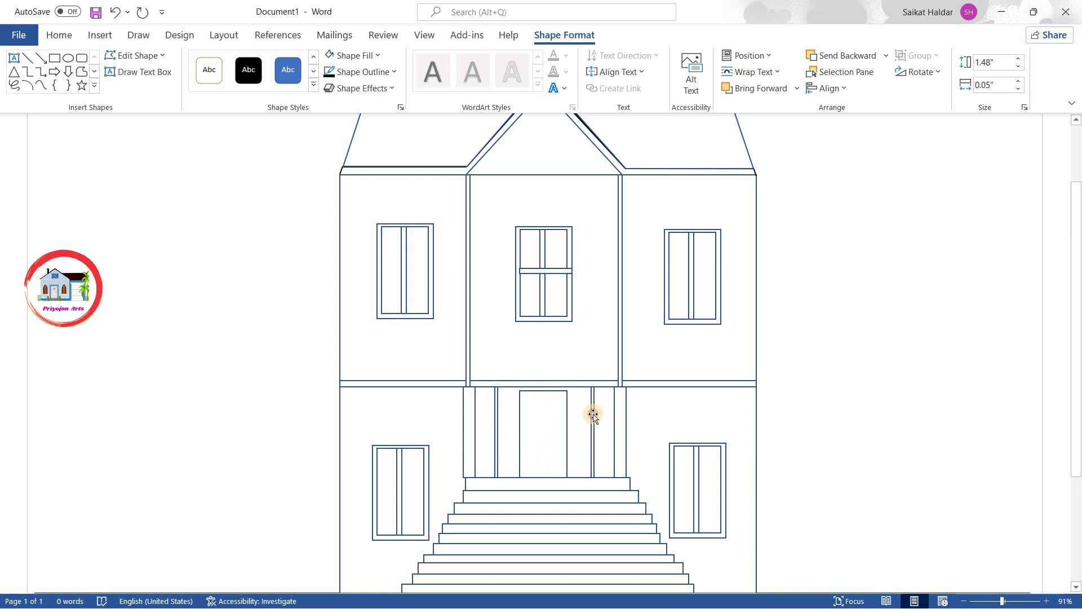
pyautogui.click(835, 316)
# Step: Add a tall rectangle against the house's right wall as the new wing
pyautogui.scroll(3, 835, 316)
pyautogui.scroll(-3, 755, 379)
pyautogui.click(678, 375)
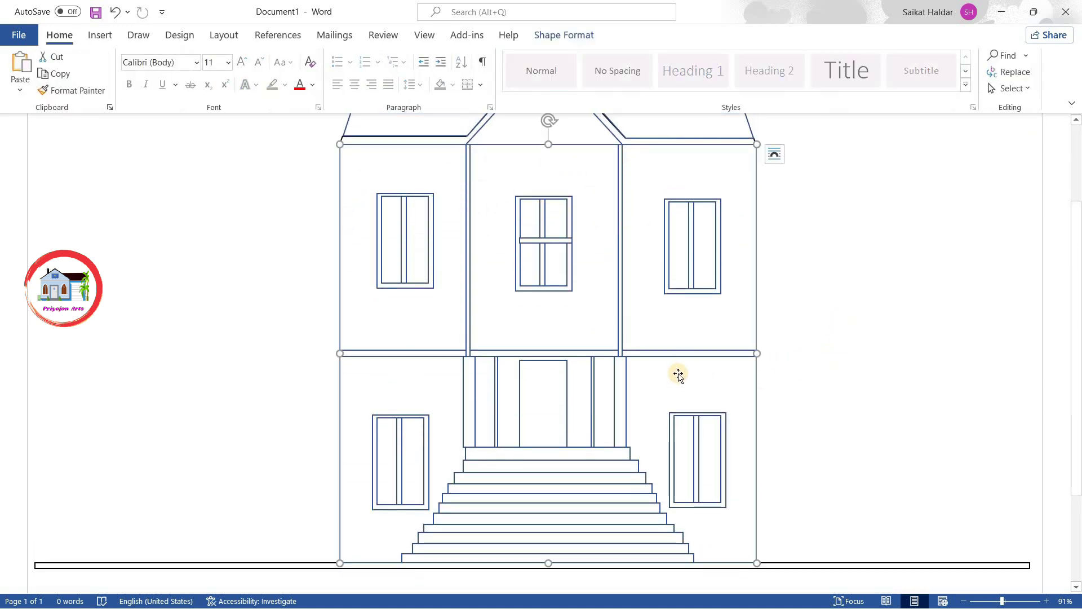
pyautogui.moveTo(949, 362); pyautogui.dragTo(756, 362)
pyautogui.moveTo(645, 145); pyautogui.dragTo(645, 294)
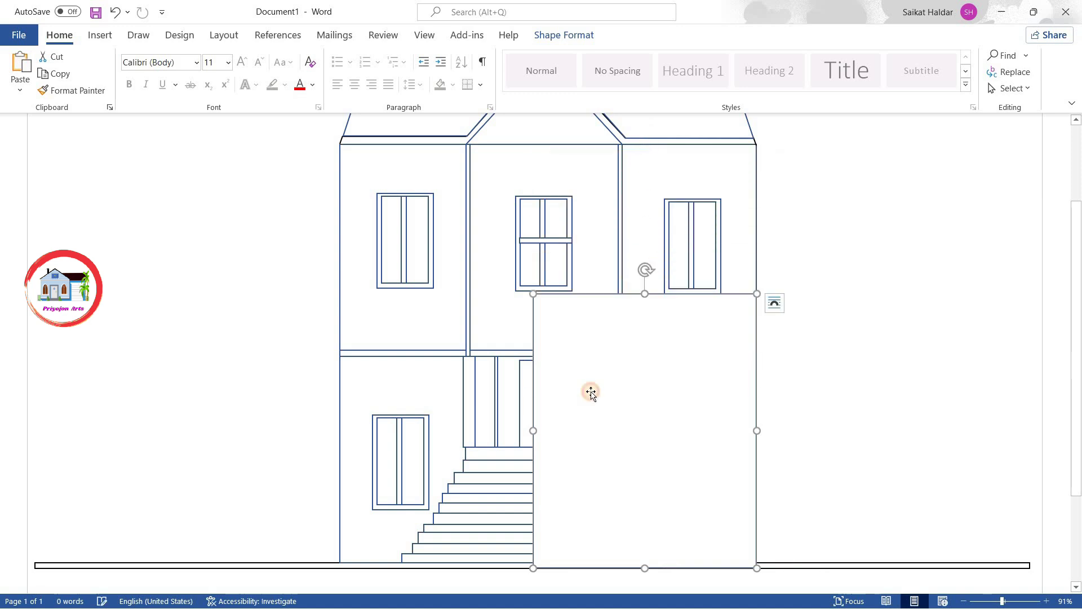
pyautogui.moveTo(590, 392)
pyautogui.mouseDown()
pyautogui.moveTo(818, 363)
pyautogui.moveTo(857, 295)
pyautogui.mouseUp()
# Step: Copy the floor band across the right wing and trim it at the wing's right edge
pyautogui.scroll(2, 818, 363)
pyautogui.scroll(2, 818, 362)
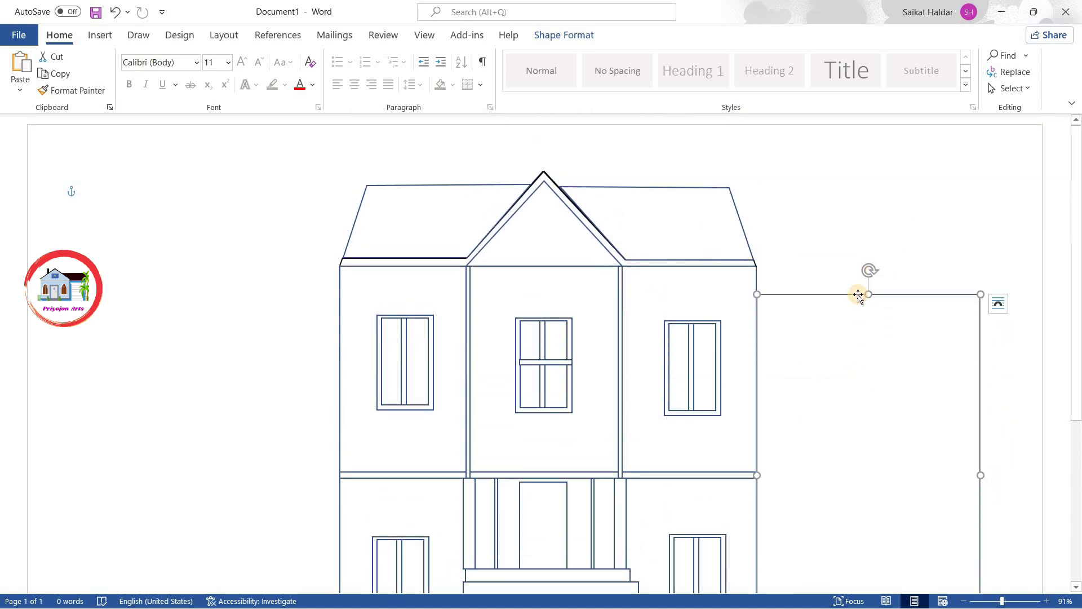
pyautogui.scroll(-2, 681, 415)
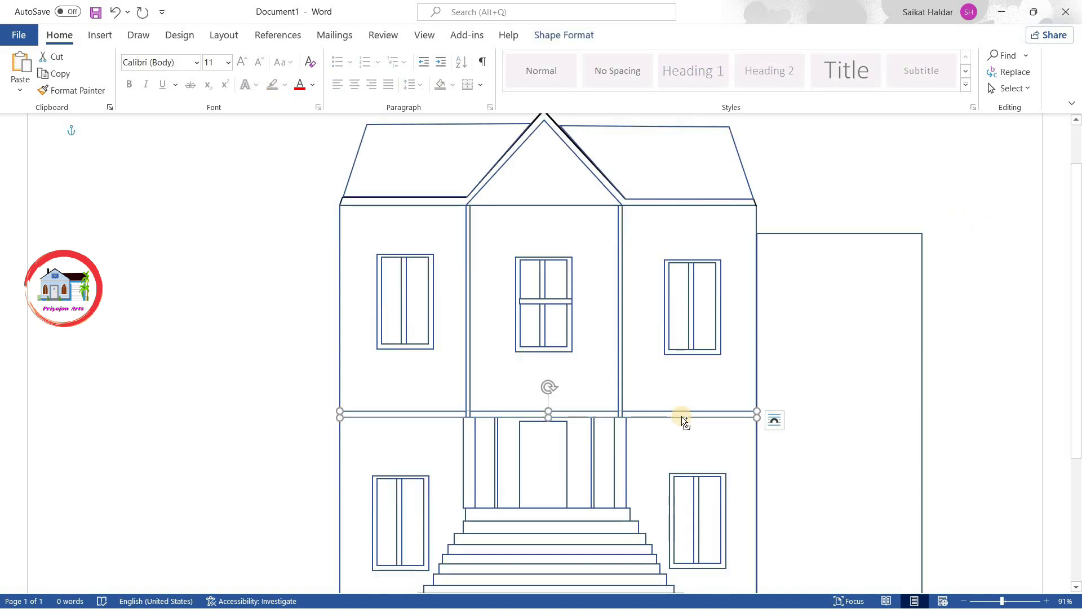
pyautogui.moveTo(681, 420)
pyautogui.mouseDown()
pyautogui.moveTo(1020, 415)
pyautogui.moveTo(694, 411)
pyautogui.moveTo(817, 416)
pyautogui.mouseUp()
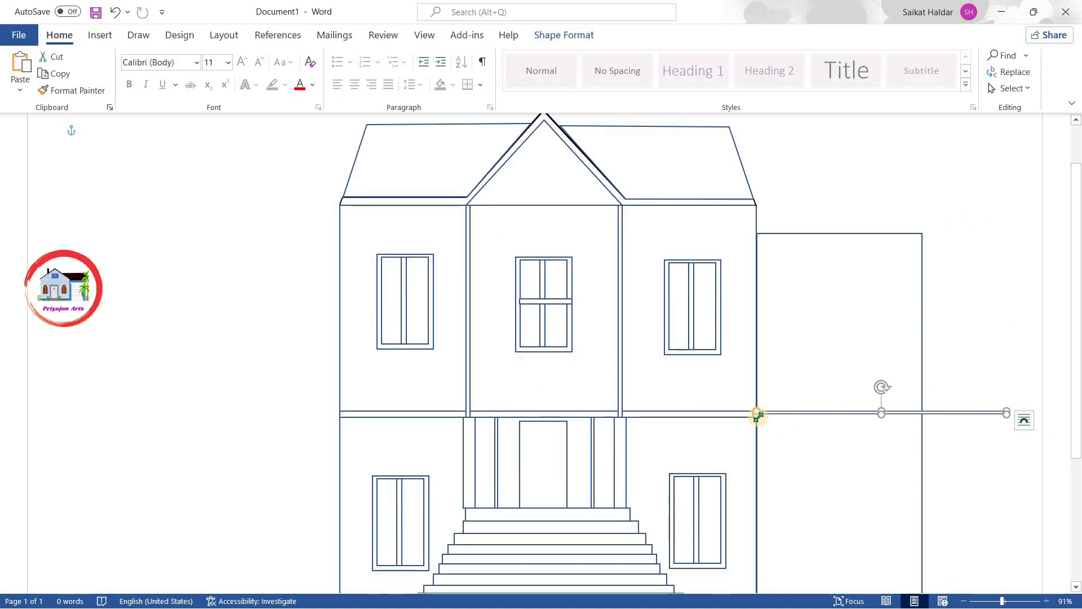
pyautogui.moveTo(1007, 413); pyautogui.dragTo(922, 414)
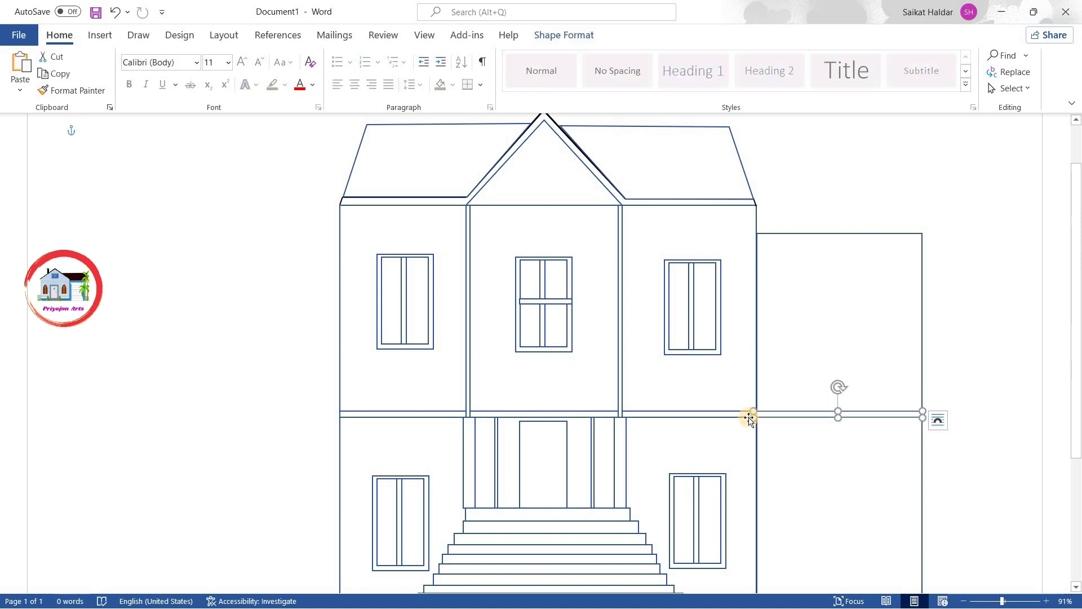
pyautogui.click(980, 331)
pyautogui.scroll(-3, 981, 330)
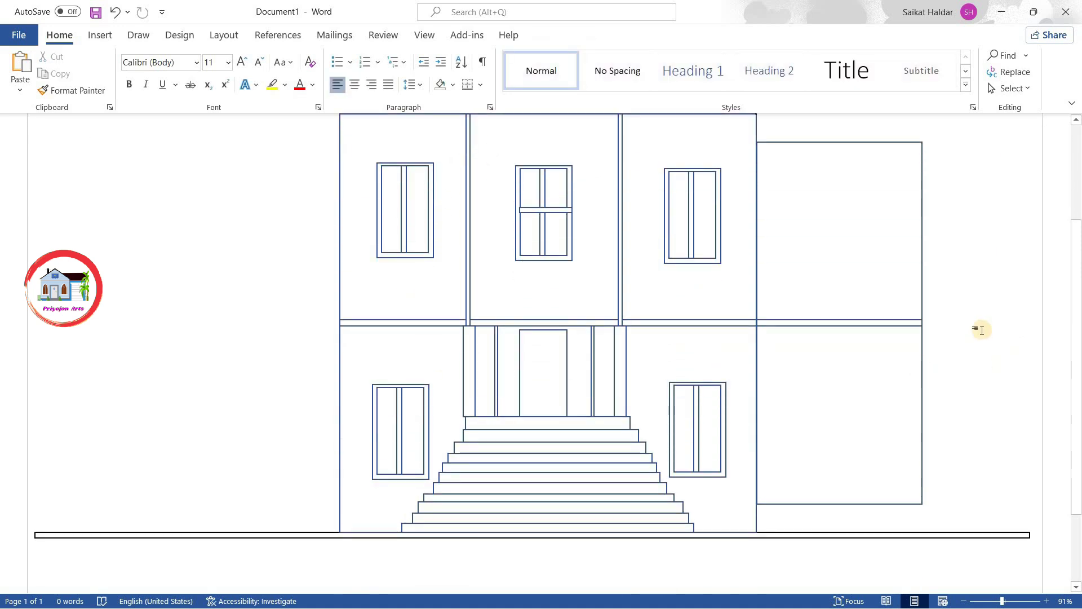
# Step: Copy two shortened ground-floor windows and one wide upper window into the right wing
pyautogui.click(706, 418)
pyautogui.moveTo(706, 418); pyautogui.dragTo(804, 399)
pyautogui.moveTo(794, 451)
pyautogui.mouseDown()
pyautogui.moveTo(795, 414)
pyautogui.moveTo(798, 436)
pyautogui.mouseUp()
pyautogui.moveTo(797, 423); pyautogui.dragTo(872, 399)
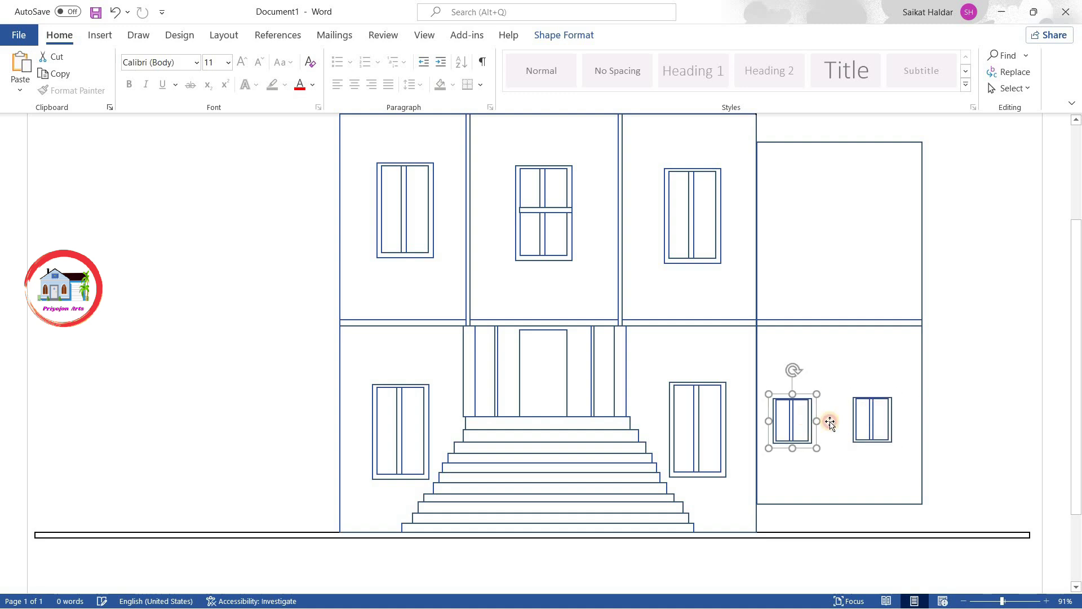
pyautogui.click(872, 419)
pyautogui.scroll(3, 873, 419)
pyautogui.moveTo(692, 307); pyautogui.dragTo(817, 322)
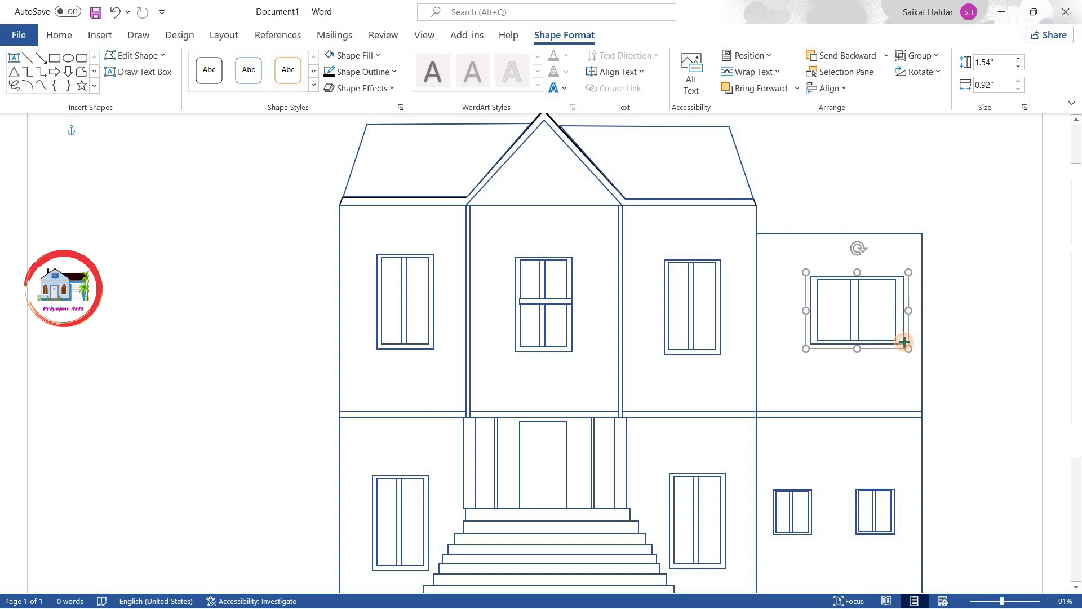
pyautogui.moveTo(874, 314); pyautogui.dragTo(865, 315)
pyautogui.scroll(-2, 862, 319)
pyautogui.scroll(1, 862, 318)
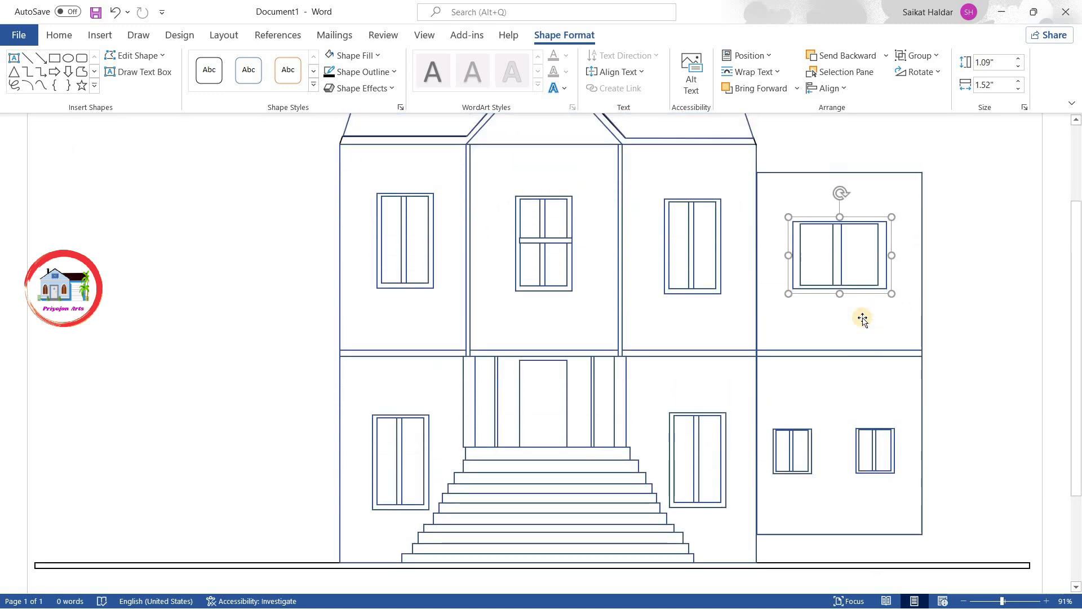
# Step: Copy the wing block into a tall tower on its right
pyautogui.click(851, 386)
pyautogui.moveTo(758, 362); pyautogui.dragTo(905, 371)
pyautogui.press('Down')
pyautogui.press('Down')
pyautogui.press('Down')
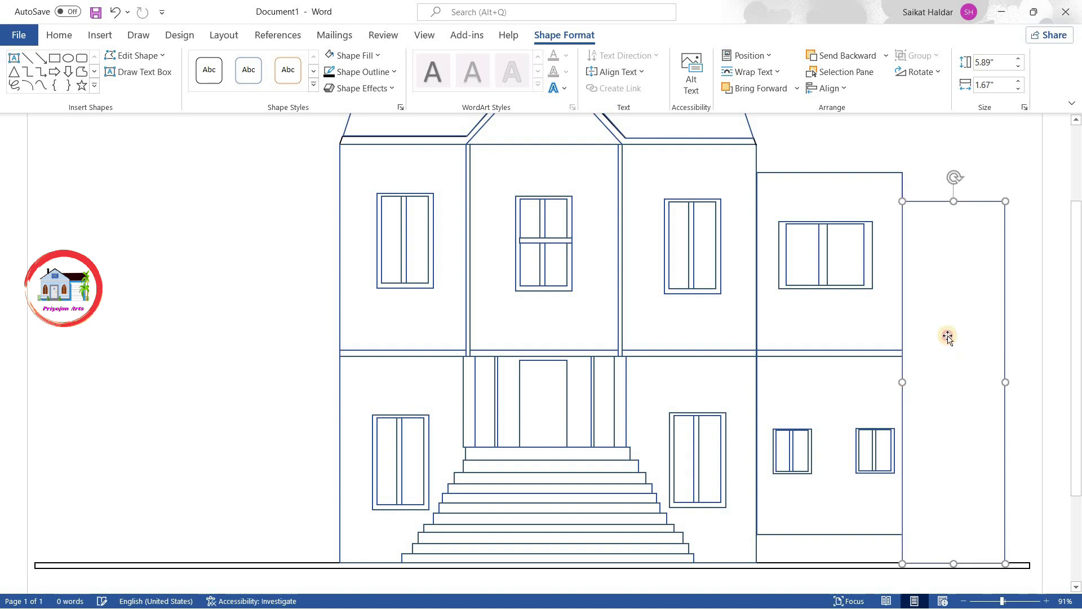
# Step: Cap the right tower with a triangle roof and a traced freeform roof outline
pyautogui.scroll(3, 1018, 383)
pyautogui.click(100, 35)
pyautogui.click(174, 68)
pyautogui.click(204, 244)
pyautogui.moveTo(916, 177); pyautogui.dragTo(1035, 272)
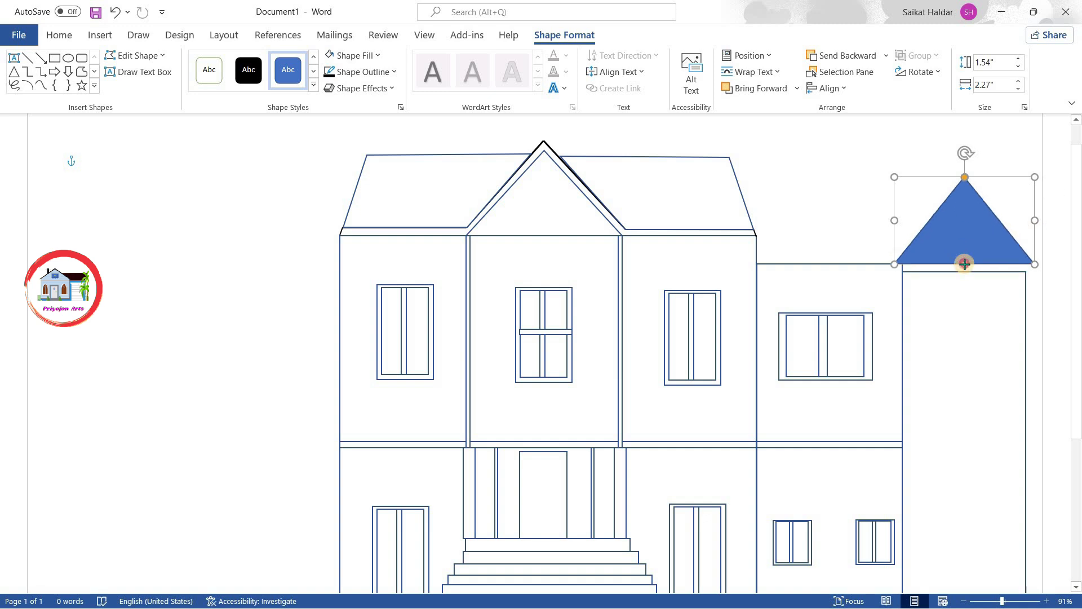
pyautogui.moveTo(1030, 228); pyautogui.dragTo(1026, 228)
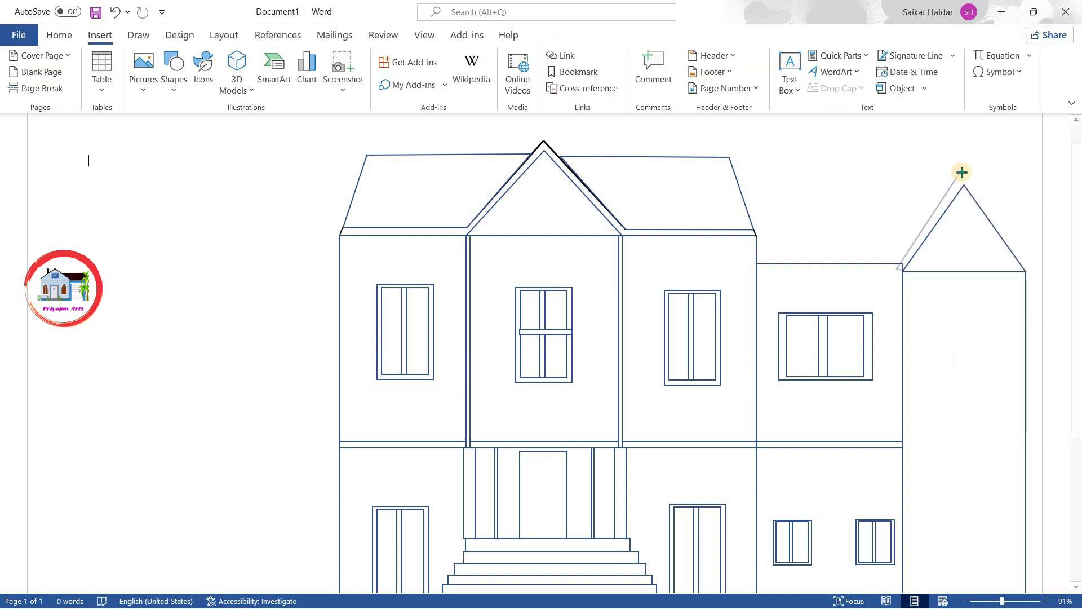
pyautogui.moveTo(961, 172); pyautogui.dragTo(984, 191)
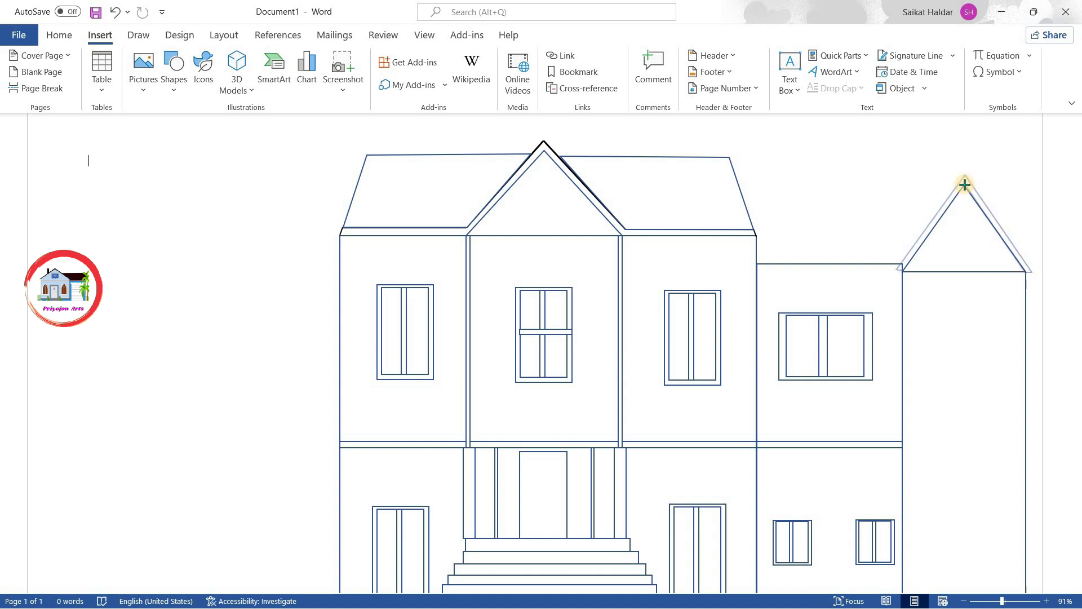
pyautogui.click(902, 273)
pyautogui.rightClick(902, 270)
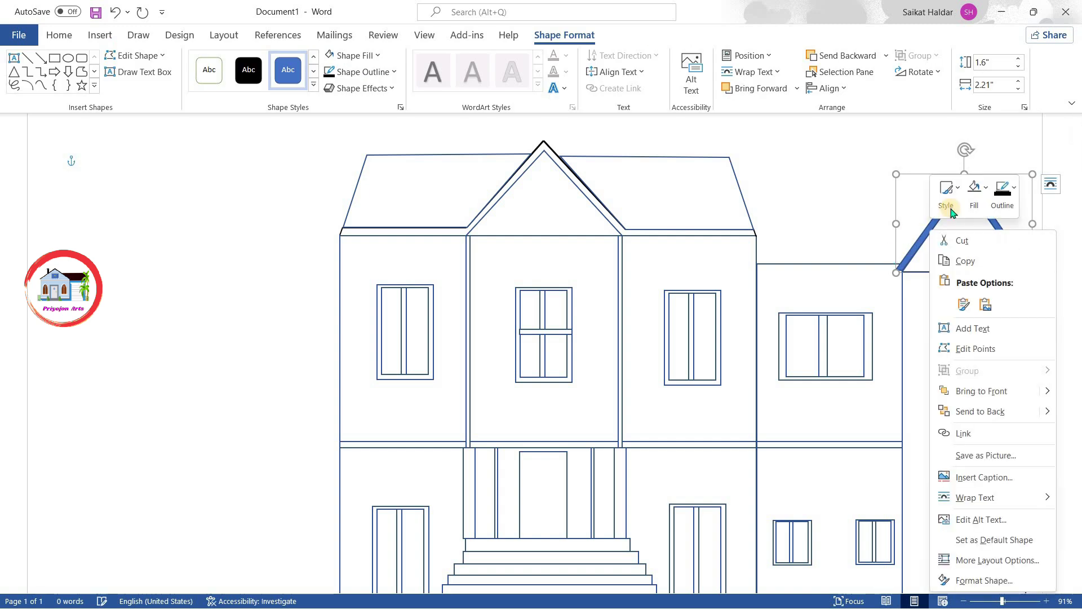
pyautogui.click(885, 150)
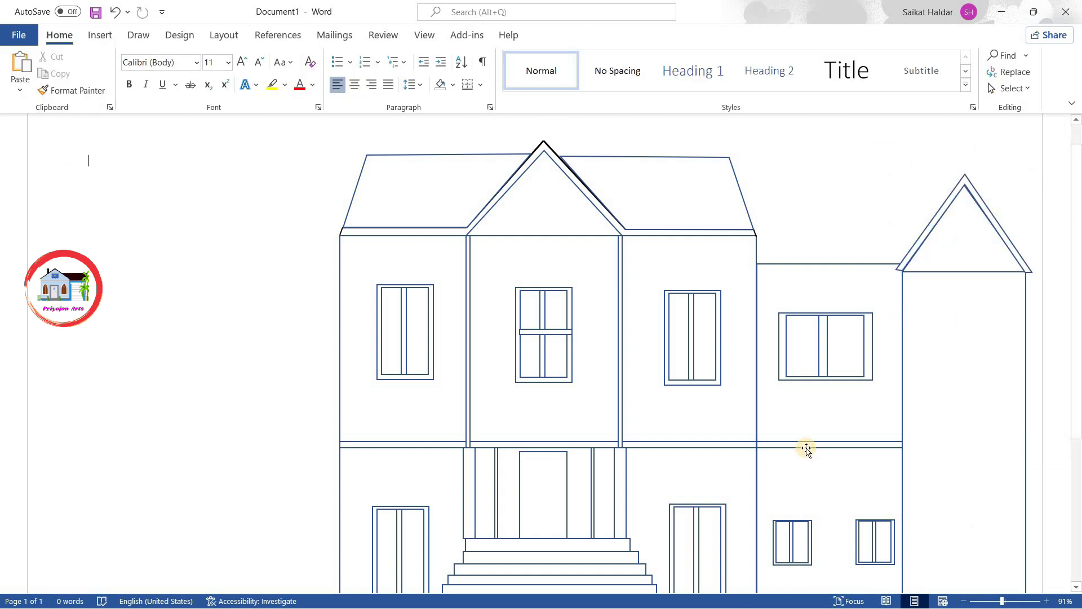
# Step: Fill the tower with resized upper and lower window pairs and a floor band
pyautogui.click(840, 345)
pyautogui.moveTo(840, 345); pyautogui.dragTo(969, 335)
pyautogui.moveTo(1014, 368)
pyautogui.mouseDown()
pyautogui.moveTo(950, 341)
pyautogui.moveTo(991, 314)
pyautogui.moveTo(997, 545)
pyautogui.mouseUp()
pyautogui.moveTo(943, 315)
pyautogui.mouseDown()
pyautogui.moveTo(940, 537)
pyautogui.moveTo(933, 472)
pyautogui.mouseUp()
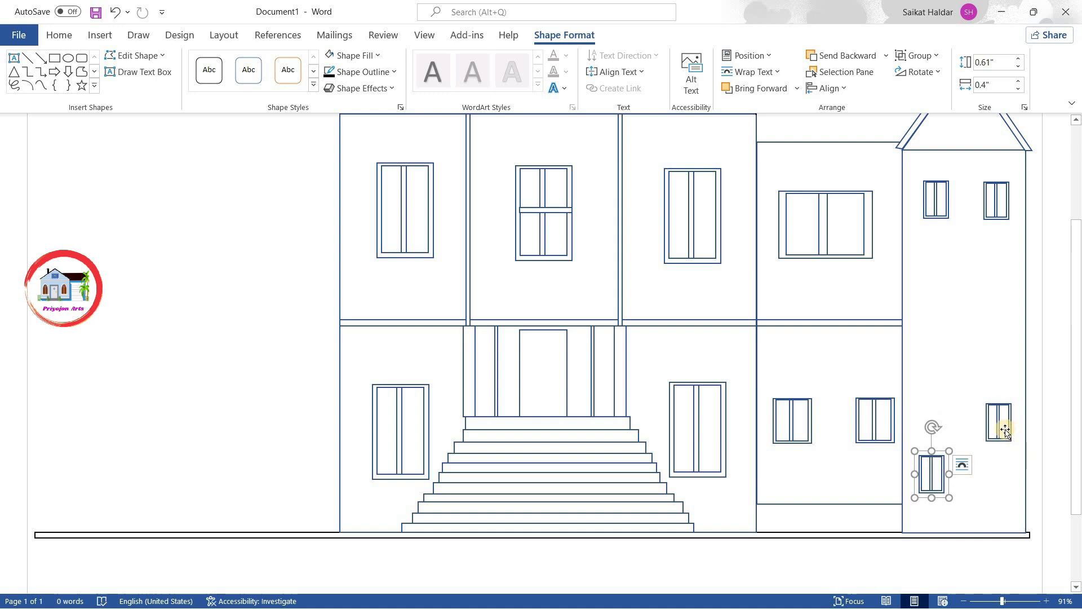
pyautogui.moveTo(999, 423); pyautogui.dragTo(1001, 474)
pyautogui.scroll(1, 480, 218)
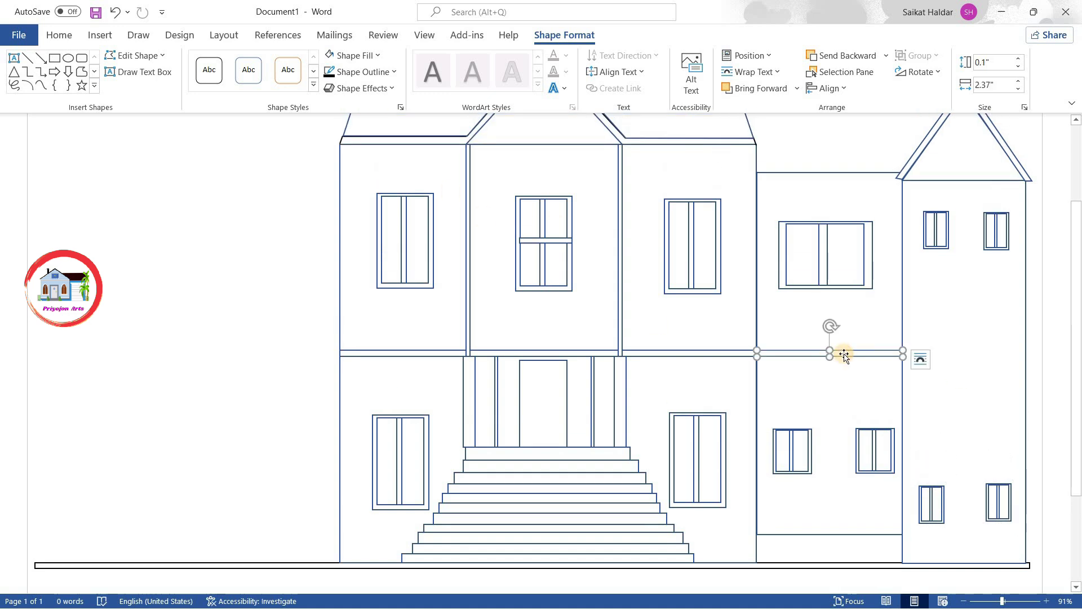
pyautogui.moveTo(834, 353); pyautogui.dragTo(957, 376)
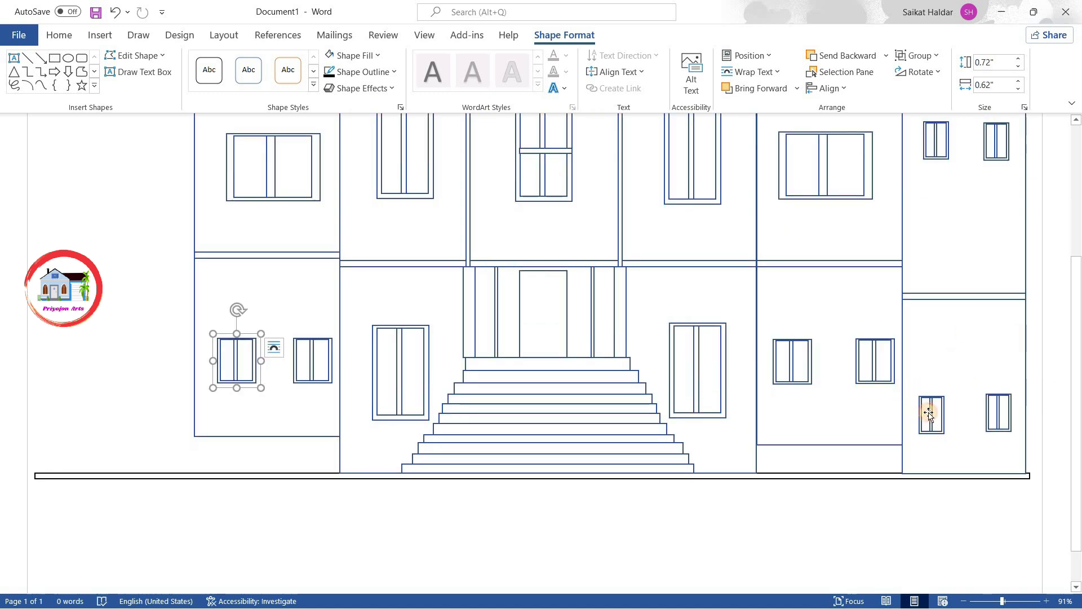
# Step: Select every tower part and copy the whole tower to the building's far left
pyautogui.click(924, 407)
pyautogui.scroll(3, 423, 370)
pyautogui.keyDown('shift'); pyautogui.click(935, 293); pyautogui.keyUp('shift')
pyautogui.keyDown('shift'); pyautogui.click(996, 293); pyautogui.keyUp('shift')
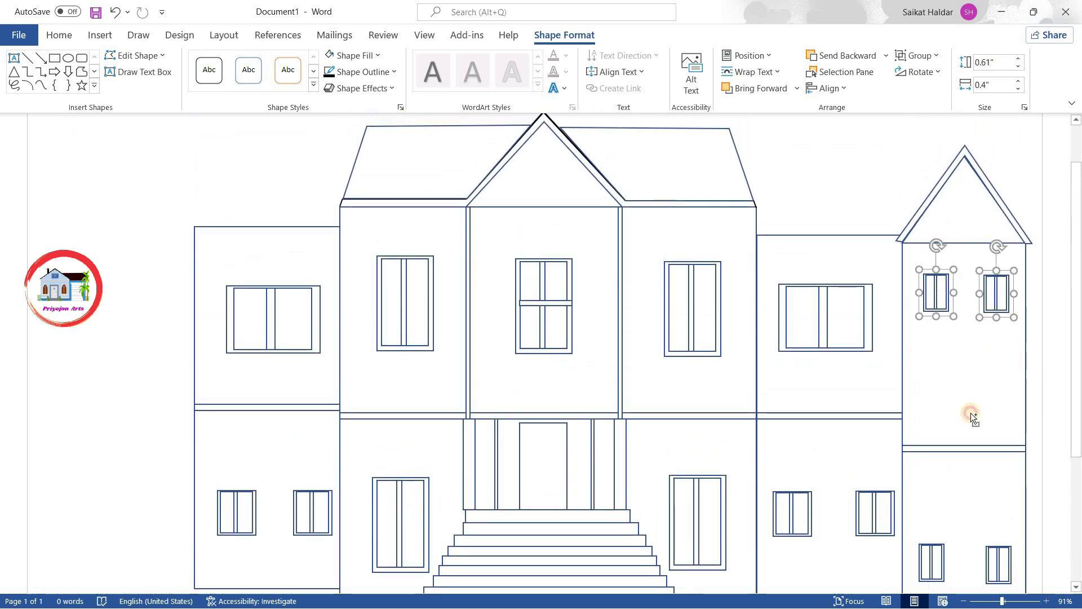
pyautogui.keyDown('shift'); pyautogui.click(971, 412); pyautogui.keyUp('shift')
pyautogui.keyDown('shift'); pyautogui.click(978, 448); pyautogui.keyUp('shift')
pyautogui.keyDown('shift'); pyautogui.click(990, 201); pyautogui.keyUp('shift')
pyautogui.moveTo(962, 188); pyautogui.dragTo(152, 138)
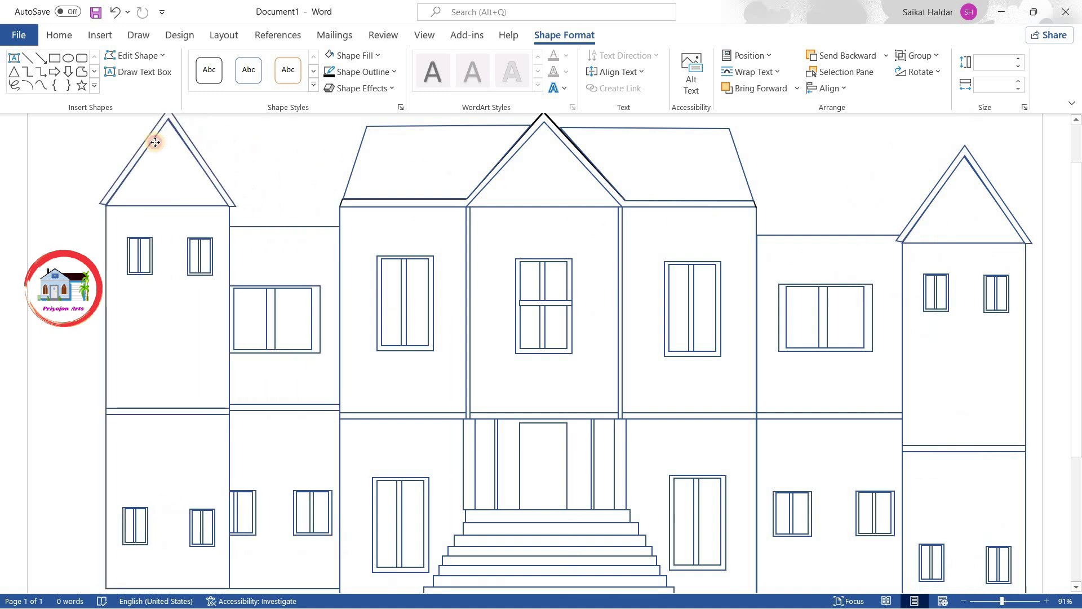
pyautogui.scroll(-5, 147, 201)
pyautogui.moveTo(148, 202); pyautogui.dragTo(149, 225)
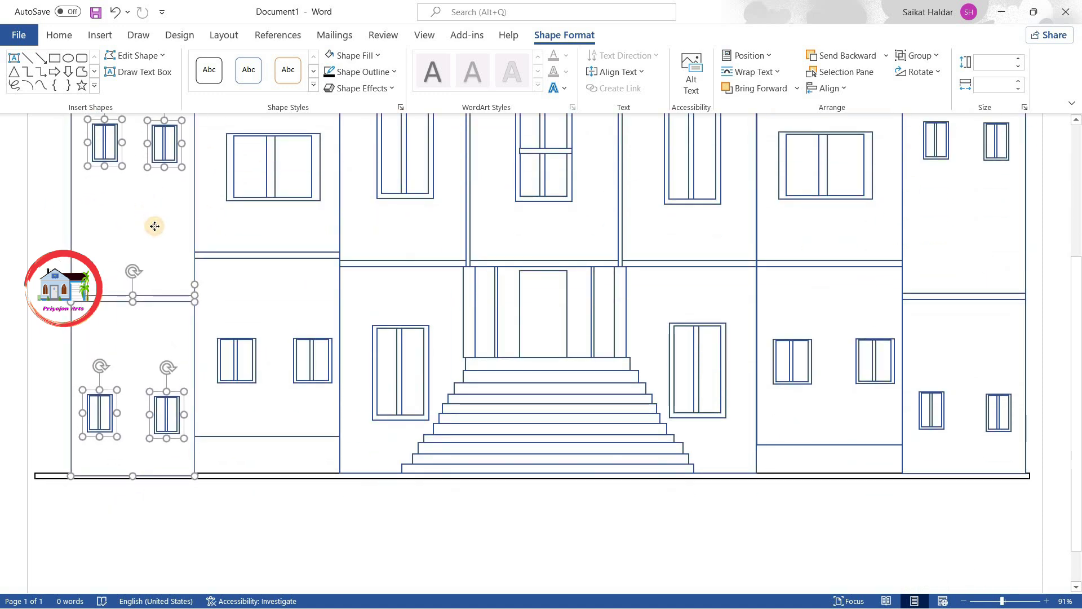
pyautogui.scroll(2, 393, 302)
pyautogui.scroll(4, 393, 302)
pyautogui.click(877, 220)
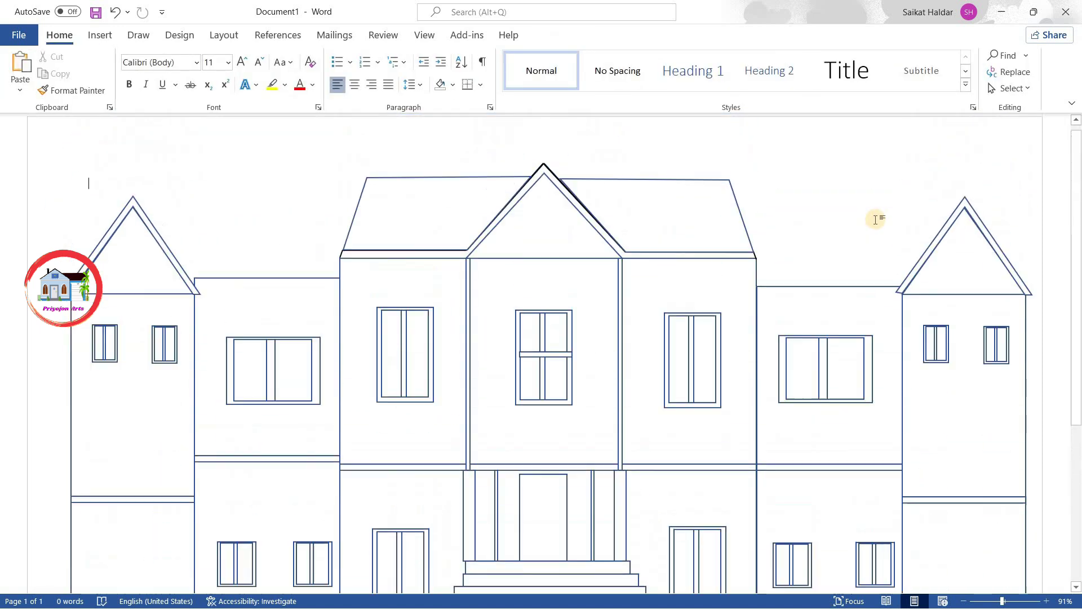
# Step: Start tracing a freeform roof outline over the right wing
pyautogui.click(100, 35)
pyautogui.click(174, 67)
pyautogui.click(248, 128)
pyautogui.moveTo(734, 202); pyautogui.dragTo(952, 200)
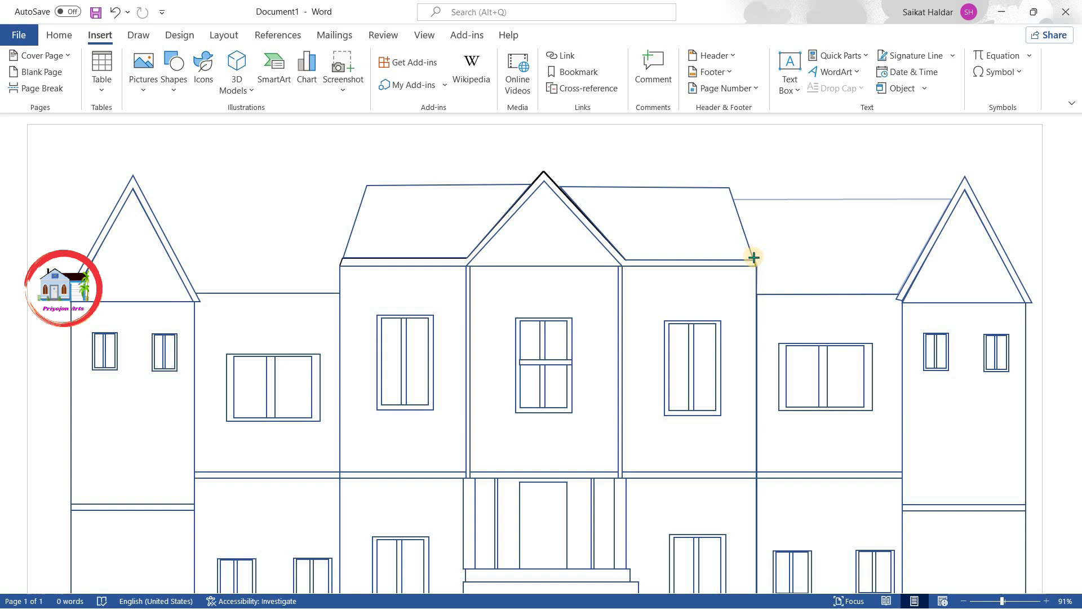
# Step: Close the right wing roof outline and remove its blue fill
pyautogui.click(732, 199)
pyautogui.rightClick(853, 237)
pyautogui.click(898, 195)
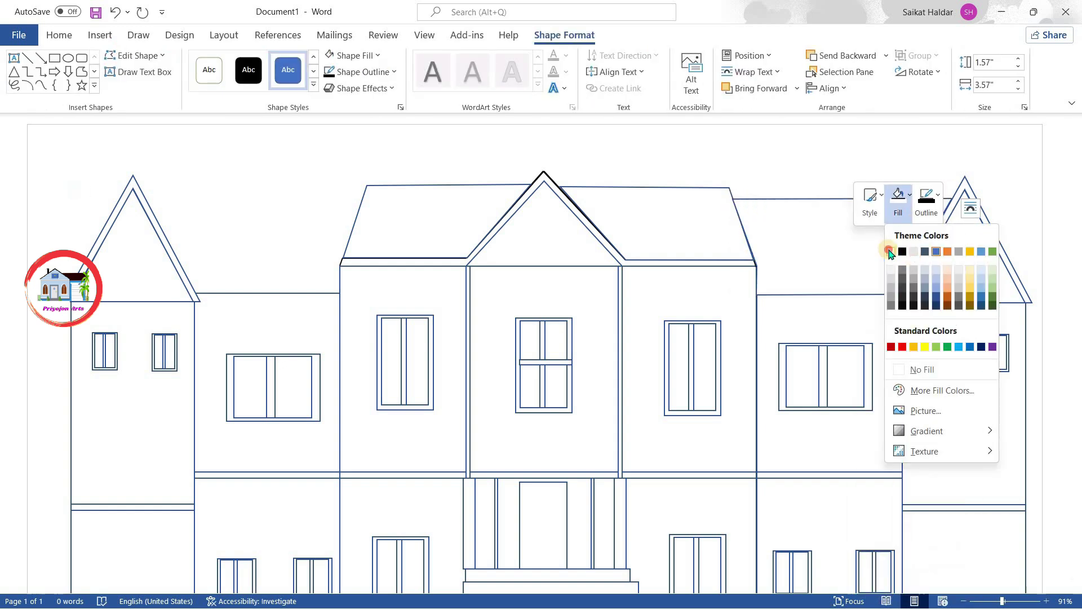
pyautogui.click(930, 366)
pyautogui.click(980, 210)
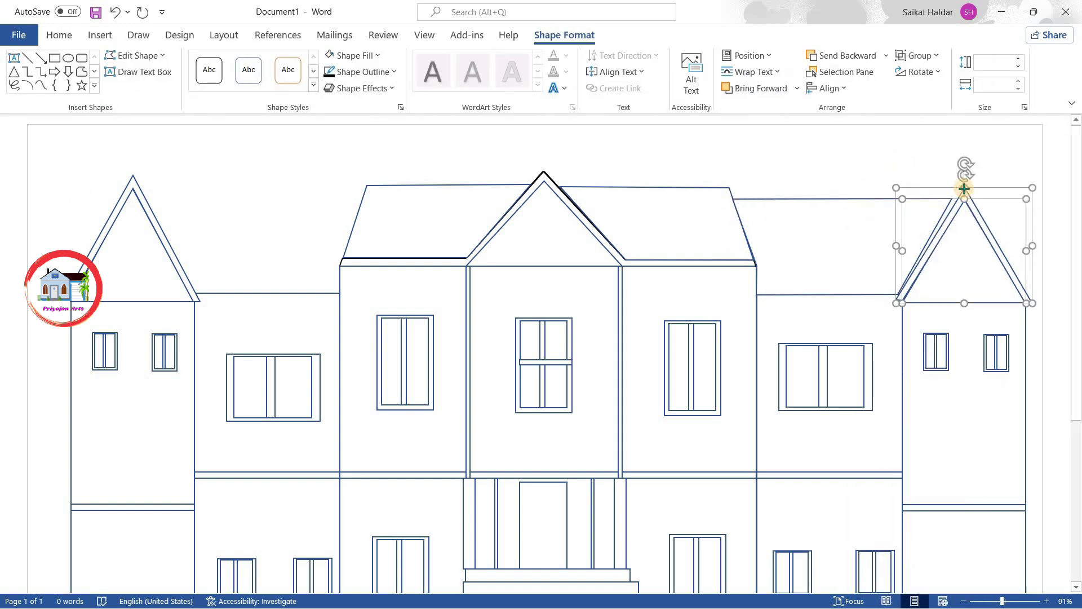
# Step: Copy the right roof, flip it horizontally, and fit it over the left wing
pyautogui.click(950, 244)
pyautogui.click(564, 35)
pyautogui.click(138, 55)
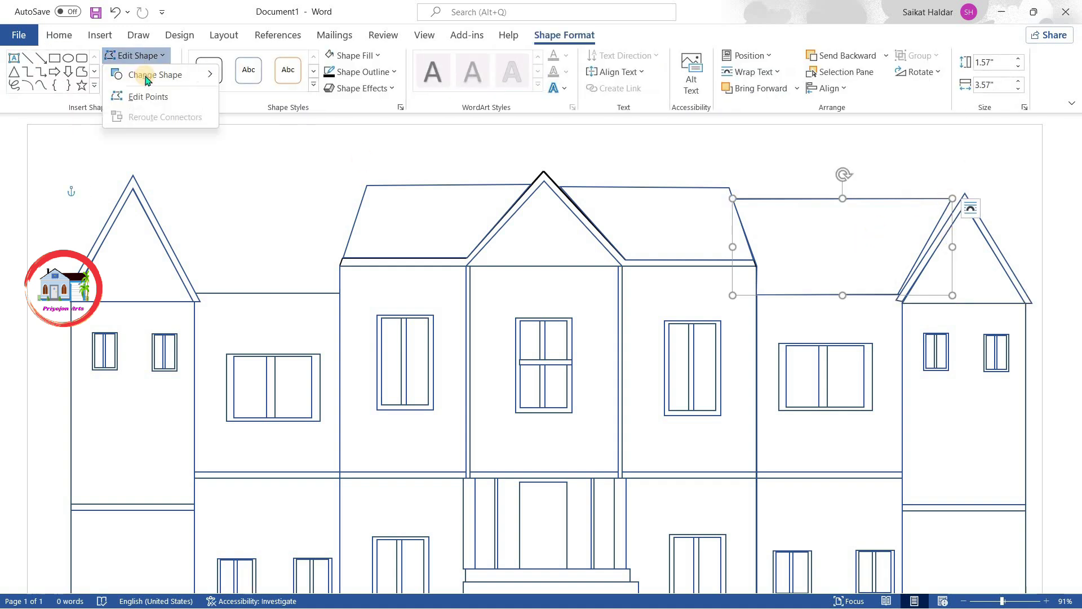
pyautogui.click(141, 97)
pyautogui.moveTo(964, 201); pyautogui.dragTo(963, 197)
pyautogui.keyDown('ctrl'); pyautogui.moveTo(700, 237); pyautogui.dragTo(125, 236); pyautogui.keyUp('ctrl')
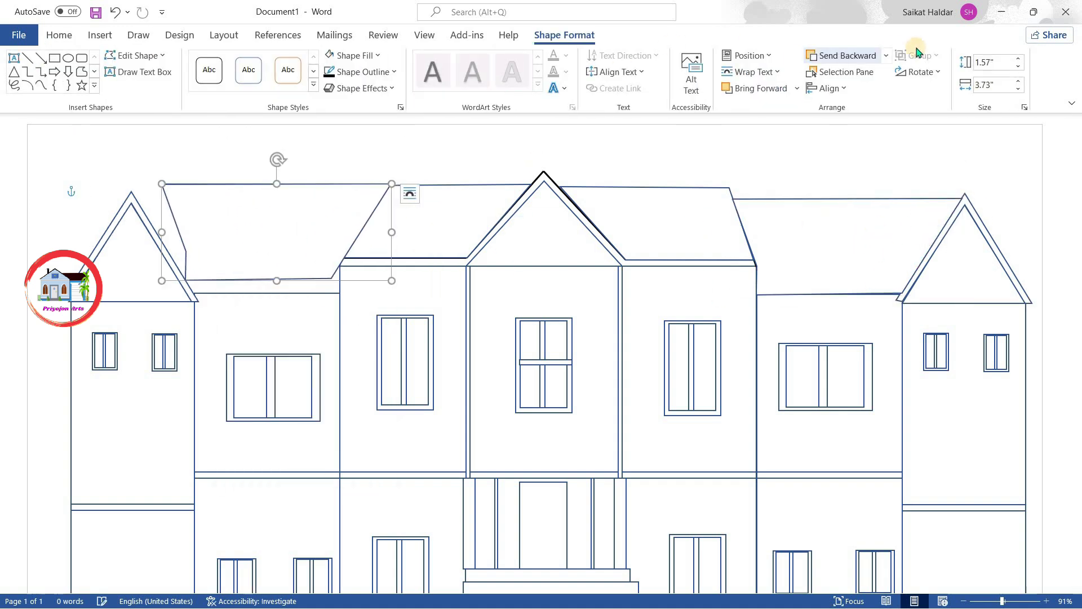
pyautogui.click(917, 71)
pyautogui.click(954, 145)
pyautogui.moveTo(305, 207); pyautogui.dragTo(275, 221)
pyautogui.click(245, 224)
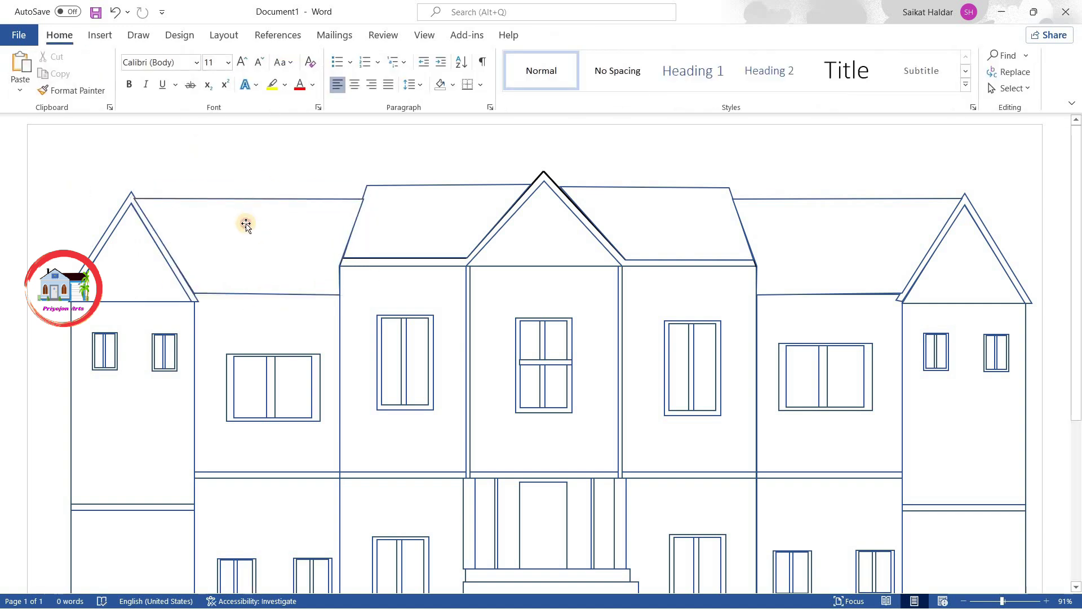
# Step: Choose the Oval shape from the Insert Shapes gallery
pyautogui.scroll(-2, 242, 225)
pyautogui.click(100, 35)
pyautogui.click(174, 70)
pyautogui.click(222, 128)
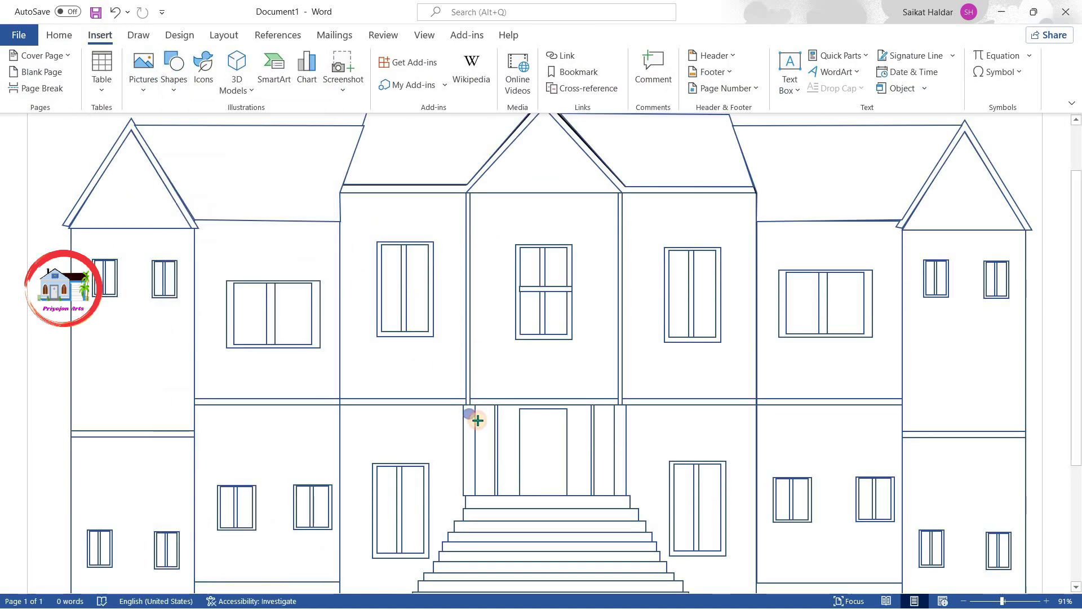
# Step: Put a small oval on each porch column and fill both ovals white
pyautogui.moveTo(465, 411); pyautogui.dragTo(474, 421)
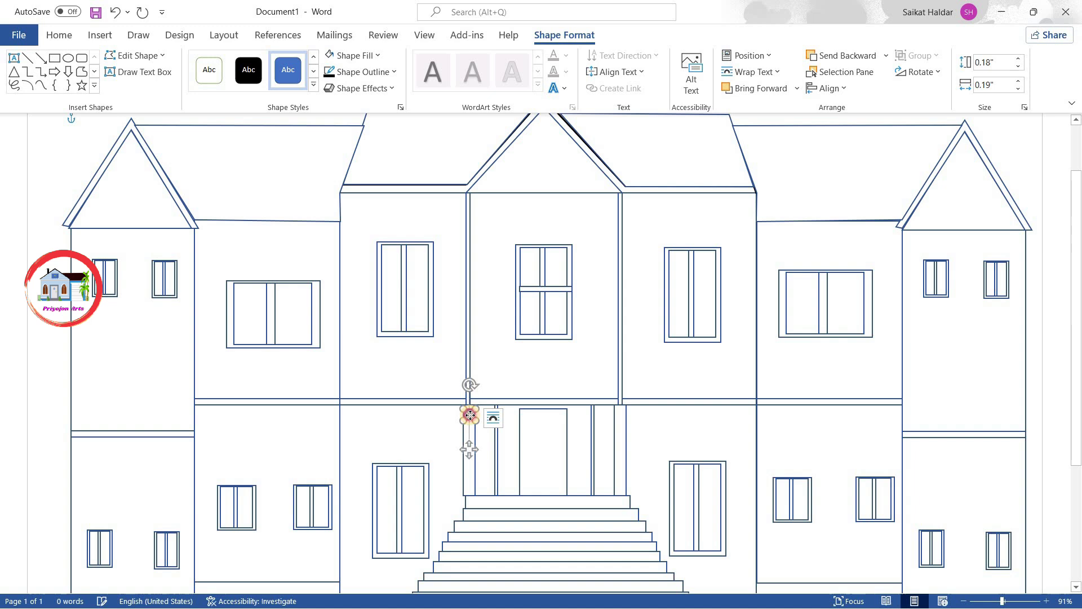
pyautogui.click(844, 177)
pyautogui.click(469, 414)
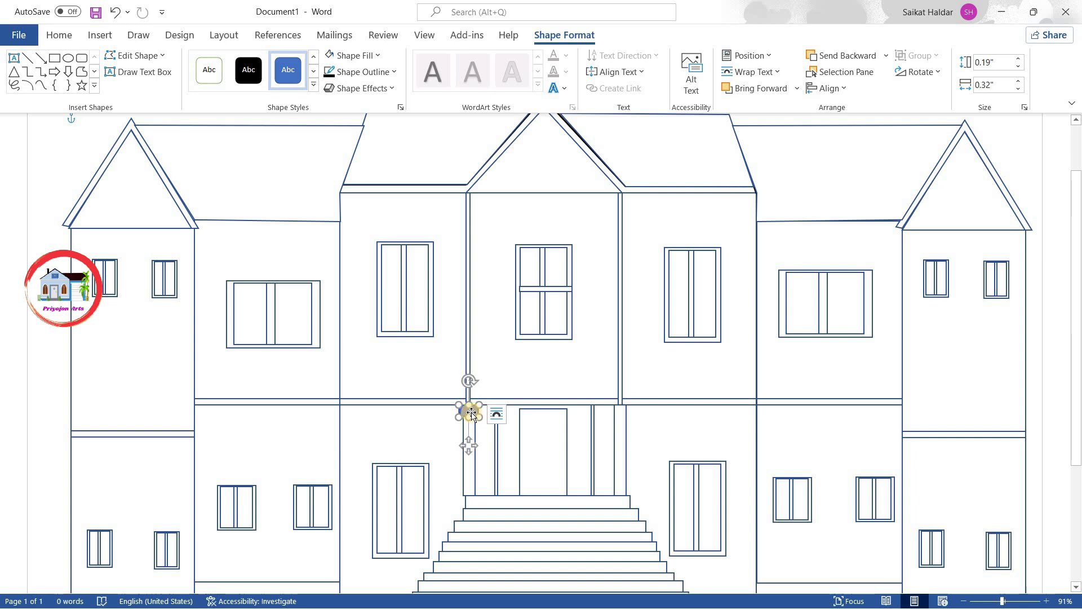
pyautogui.moveTo(471, 414); pyautogui.dragTo(625, 410)
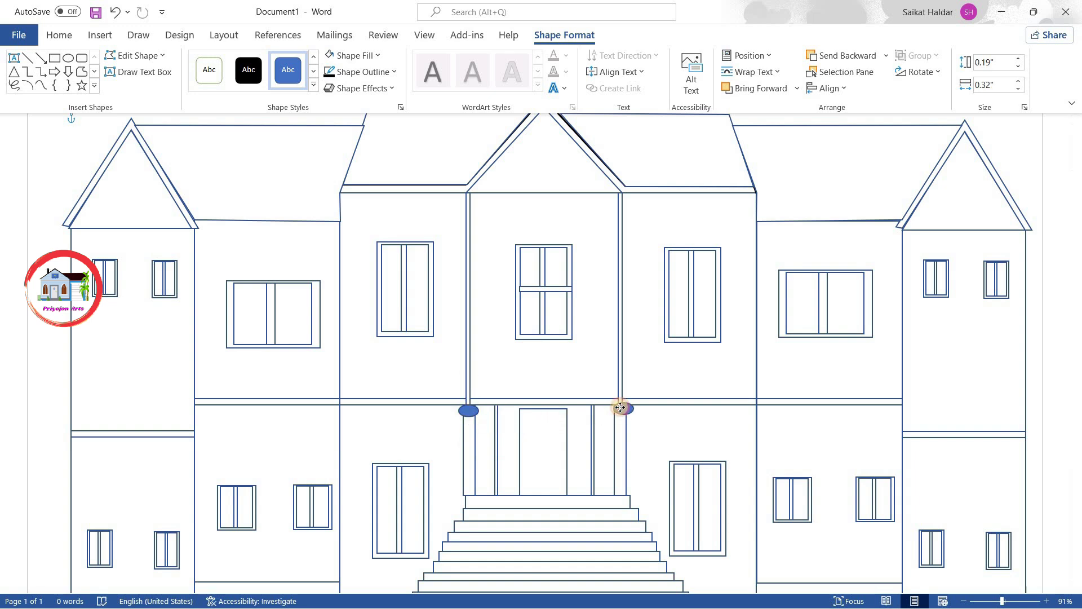
pyautogui.click(846, 166)
pyautogui.click(471, 411)
pyautogui.keyDown('shift'); pyautogui.click(620, 408); pyautogui.keyUp('shift')
pyautogui.rightClick(621, 409)
pyautogui.click(658, 446)
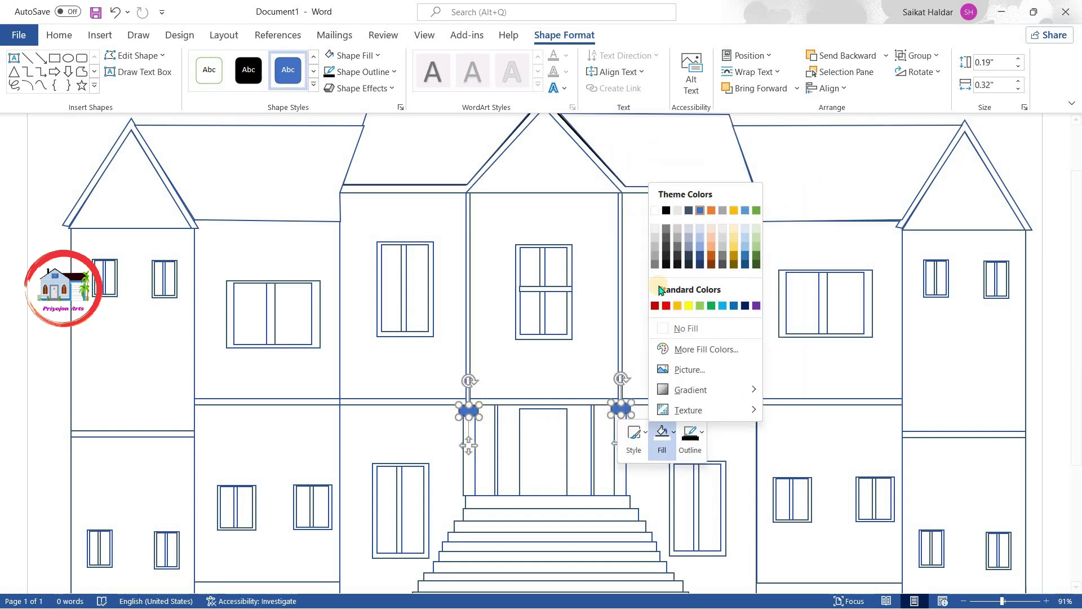
pyautogui.click(659, 212)
pyautogui.click(950, 266)
# Step: Fill both tower walls and the central block with dark orange
pyautogui.keyDown('shift'); pyautogui.click(133, 169); pyautogui.keyUp('shift')
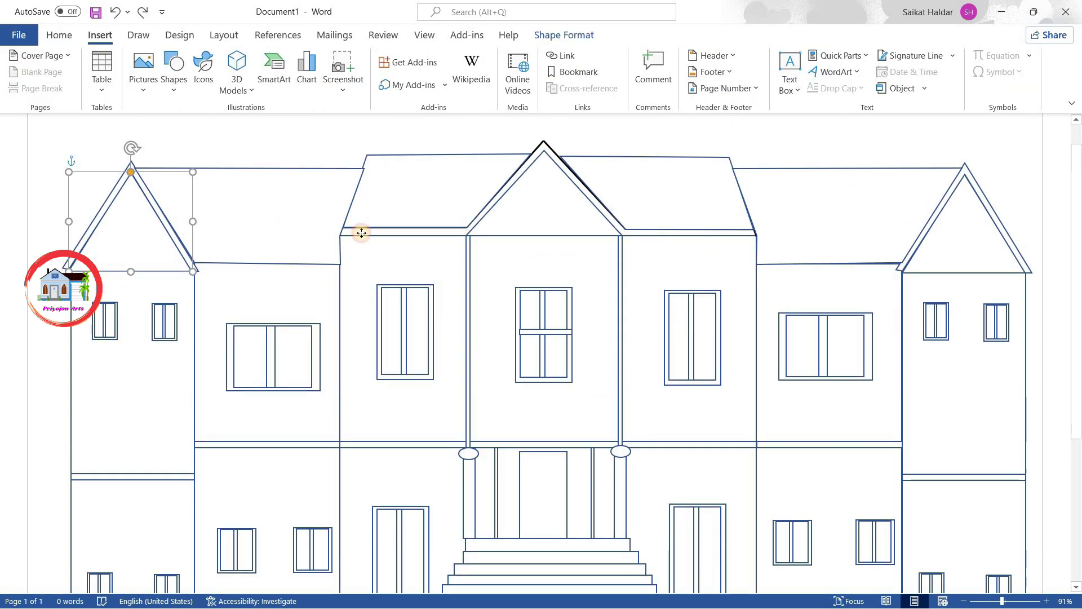
pyautogui.keyDown('shift'); pyautogui.click(362, 234); pyautogui.keyUp('shift')
pyautogui.keyDown('shift'); pyautogui.click(964, 169); pyautogui.keyUp('shift')
pyautogui.rightClick(738, 507)
pyautogui.click(779, 542)
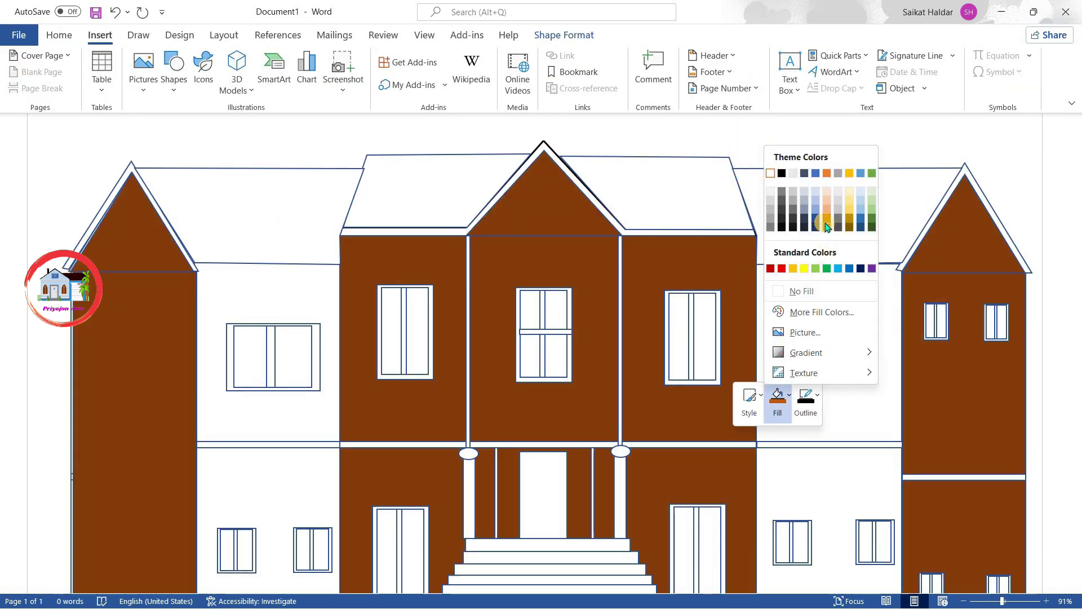
pyautogui.click(827, 217)
pyautogui.press('Escape')
# Step: Remove the outline from the three gable triangles
pyautogui.click(960, 238)
pyautogui.keyDown('shift'); pyautogui.click(544, 192); pyautogui.keyUp('shift')
pyautogui.keyDown('shift'); pyautogui.click(116, 242); pyautogui.keyUp('shift')
pyautogui.rightClick(116, 242)
pyautogui.click(191, 213)
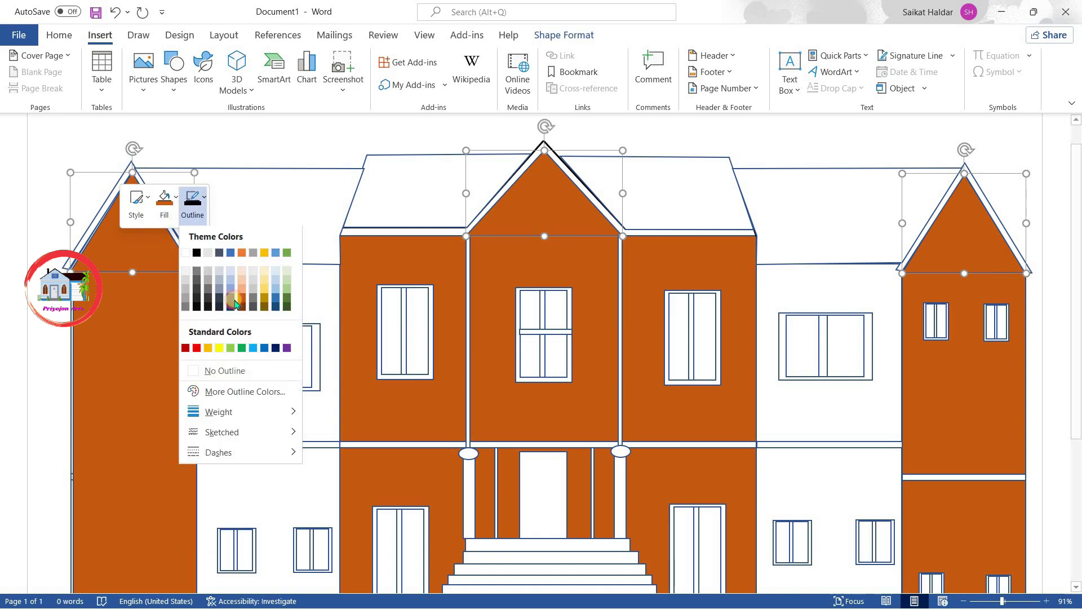
pyautogui.click(230, 367)
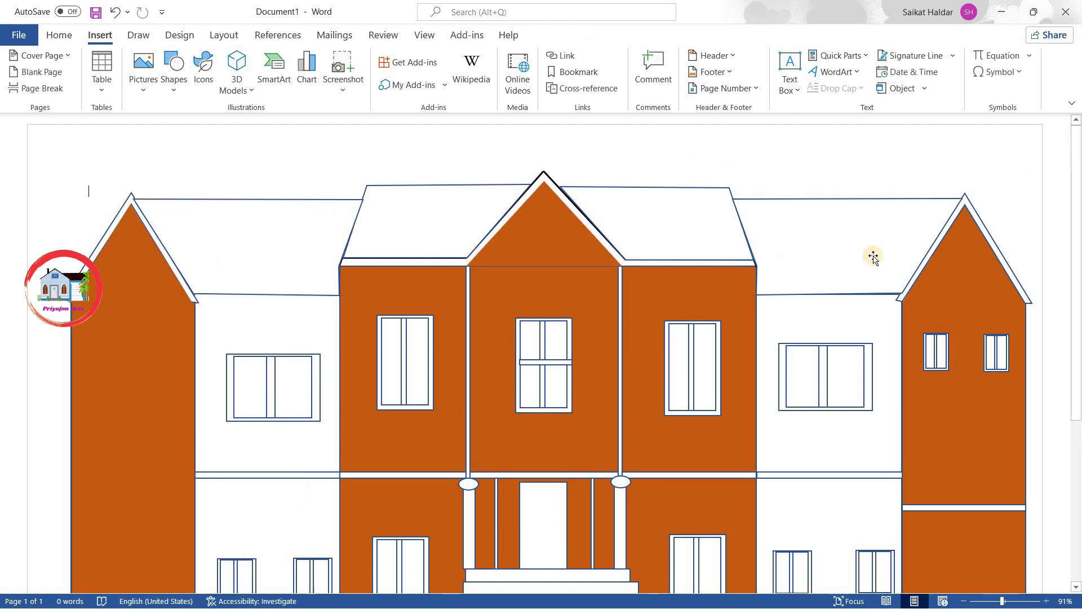
# Step: Select all the roof sections together for formatting
pyautogui.click(873, 257)
pyautogui.keyDown('shift'); pyautogui.click(397, 212); pyautogui.keyUp('shift')
pyautogui.keyDown('shift'); pyautogui.click(664, 213); pyautogui.keyUp('shift')
pyautogui.rightClick(664, 212)
pyautogui.click(710, 180)
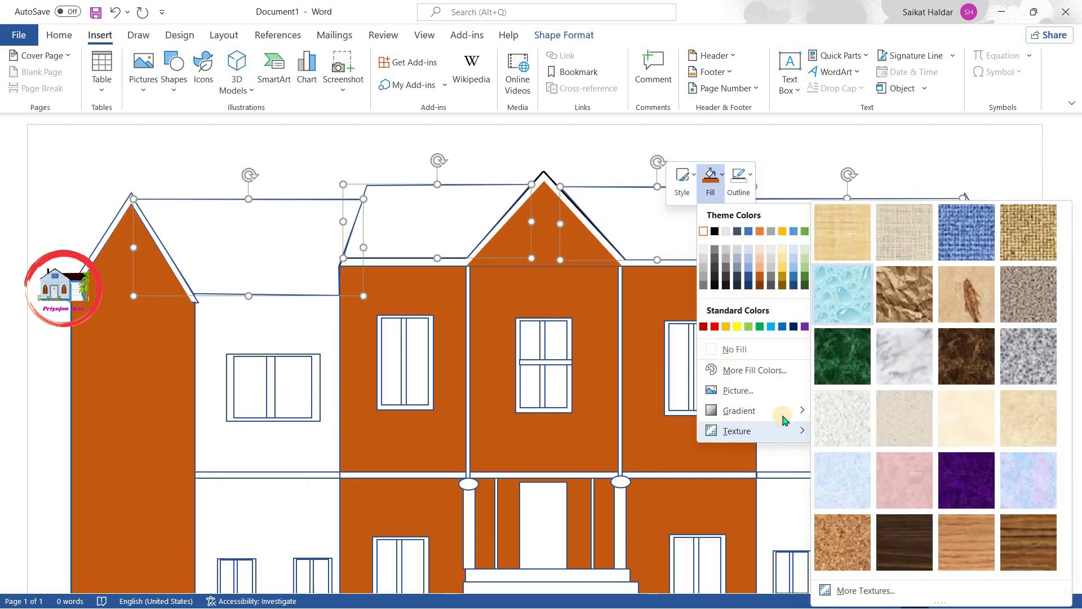
# Step: Give the roof shapes a brick pattern fill with red and light pattern colours
pyautogui.click(840, 590)
pyautogui.click(910, 272)
pyautogui.click(973, 404)
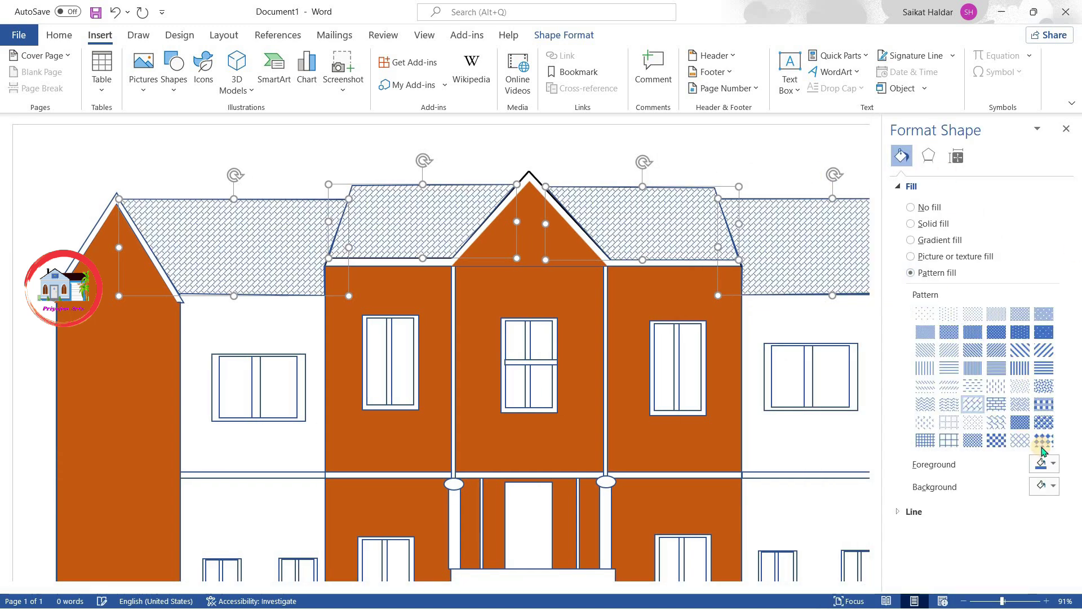
pyautogui.click(1044, 463)
pyautogui.click(972, 427)
pyautogui.click(1044, 485)
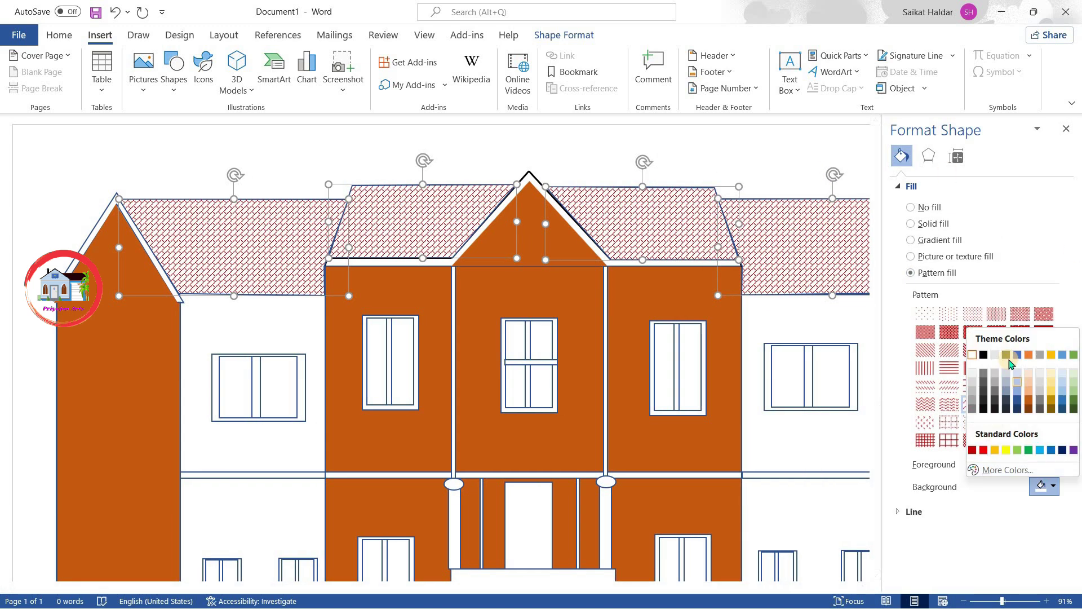
pyautogui.click(1017, 382)
pyautogui.click(1044, 464)
pyautogui.click(1044, 486)
pyautogui.click(972, 427)
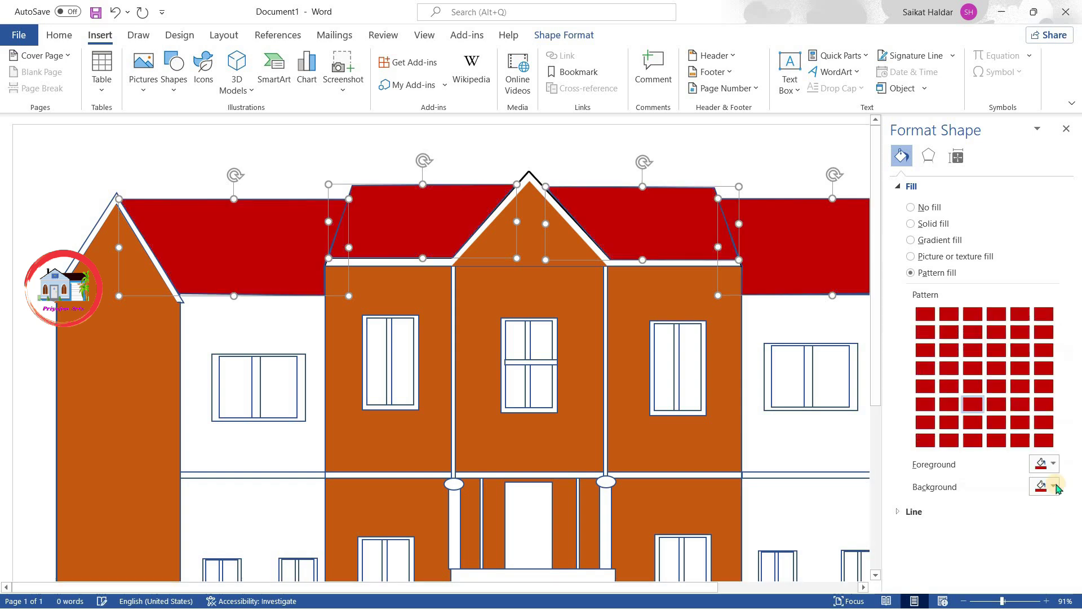
pyautogui.click(1044, 463)
pyautogui.click(972, 333)
# Step: Close the Format Shape pane and select the left tower
pyautogui.click(770, 160)
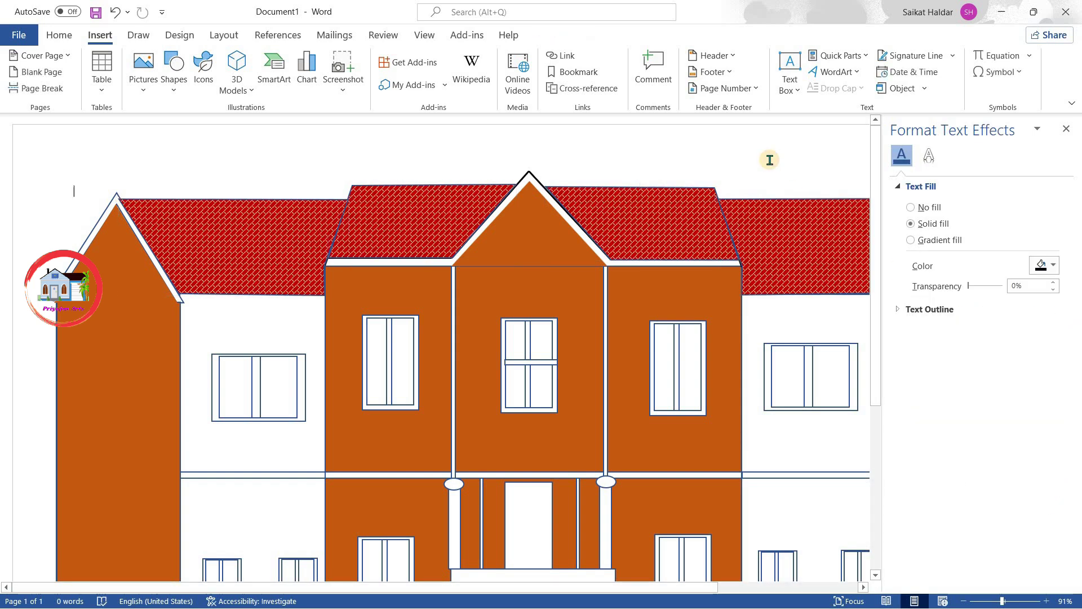
pyautogui.click(689, 231)
pyautogui.rightClick(799, 234)
pyautogui.press('Escape')
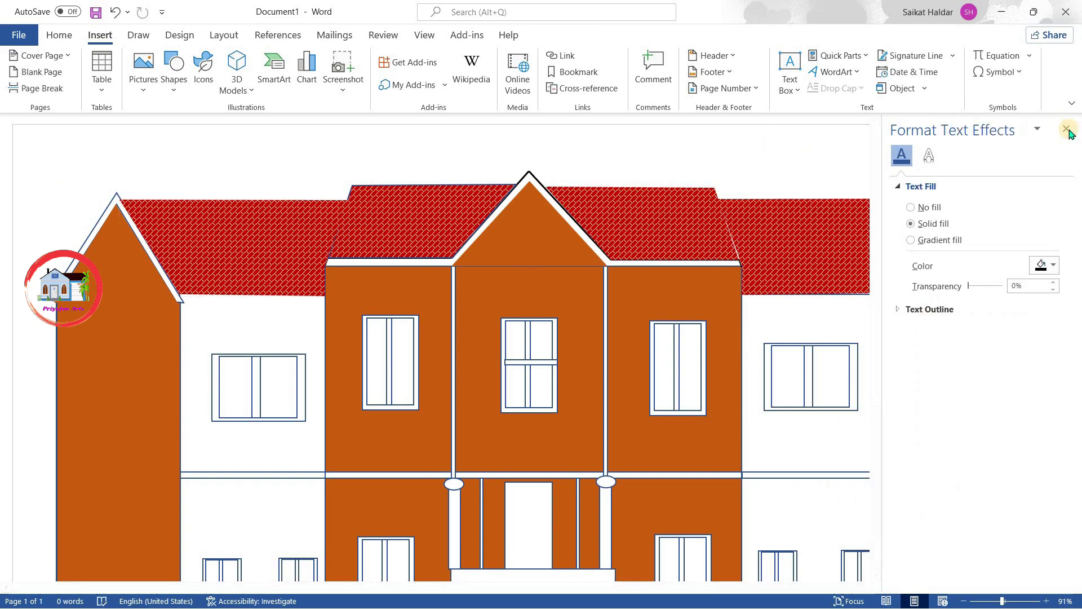
pyautogui.click(1067, 129)
pyautogui.click(135, 254)
pyautogui.click(217, 202)
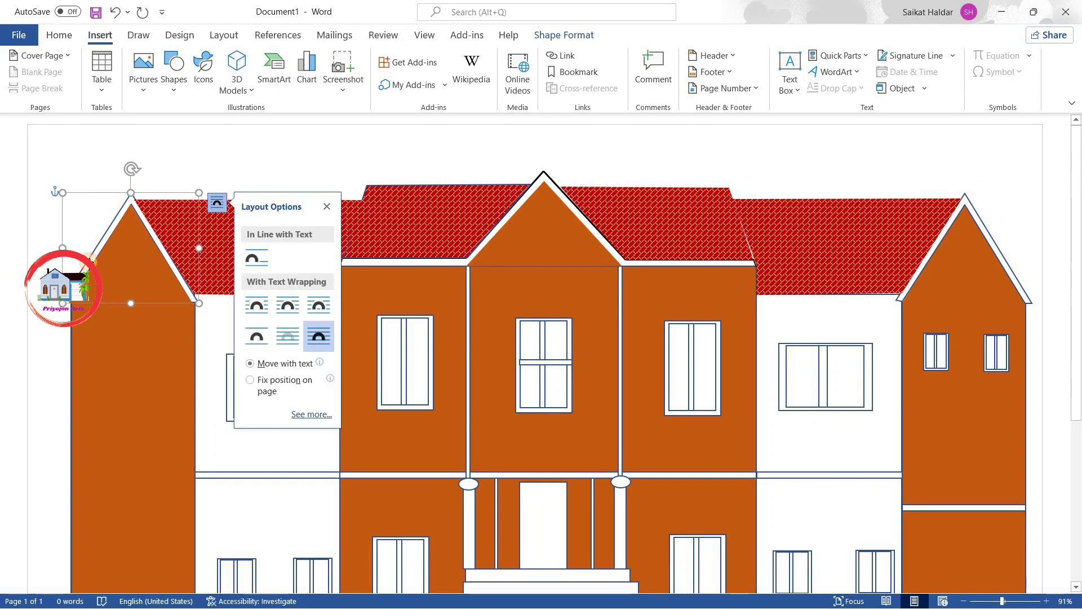
# Step: Draw a black rectangular bar along the left roof's lower edge
pyautogui.keyDown('shift'); pyautogui.click(933, 250); pyautogui.keyUp('shift')
pyautogui.click(821, 158)
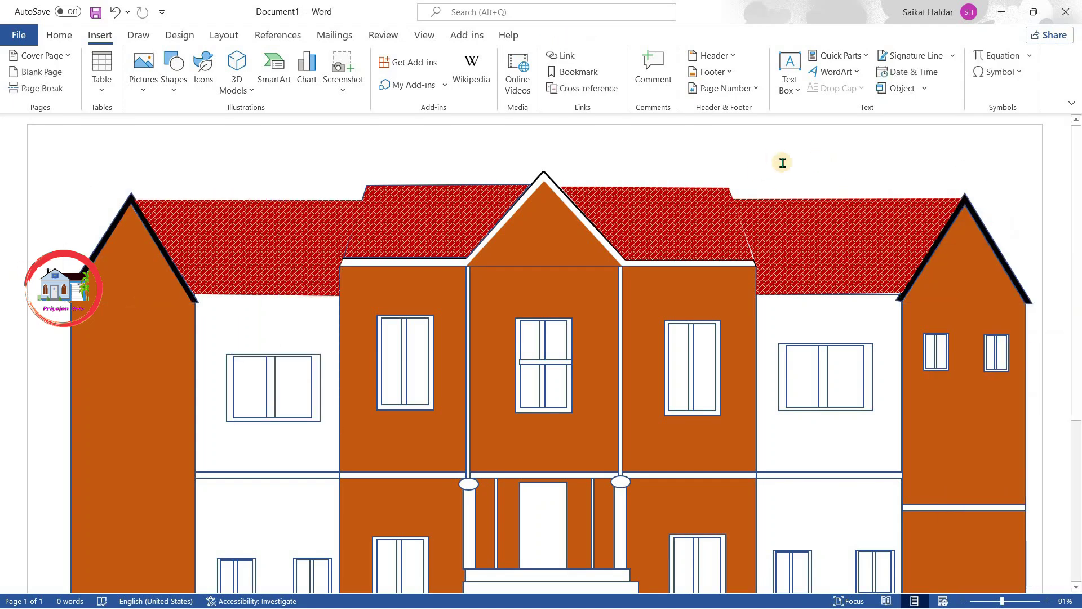
pyautogui.click(173, 68)
pyautogui.click(170, 193)
pyautogui.moveTo(195, 295)
pyautogui.mouseDown()
pyautogui.moveTo(329, 311)
pyautogui.moveTo(343, 302)
pyautogui.moveTo(845, 298)
pyautogui.mouseUp()
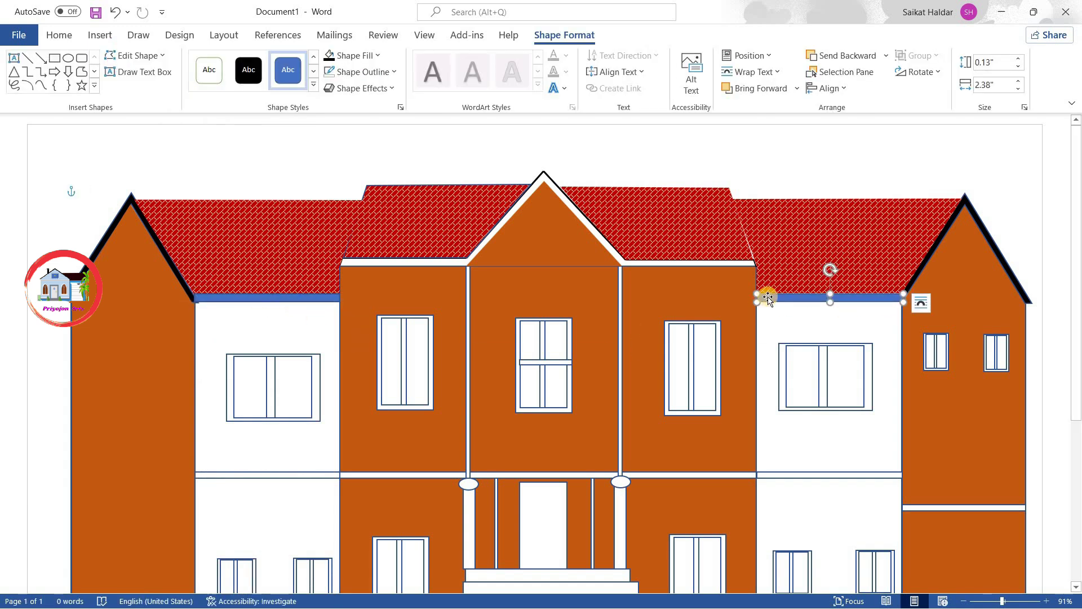
pyautogui.rightClick(315, 298)
pyautogui.click(372, 254)
pyautogui.click(369, 296)
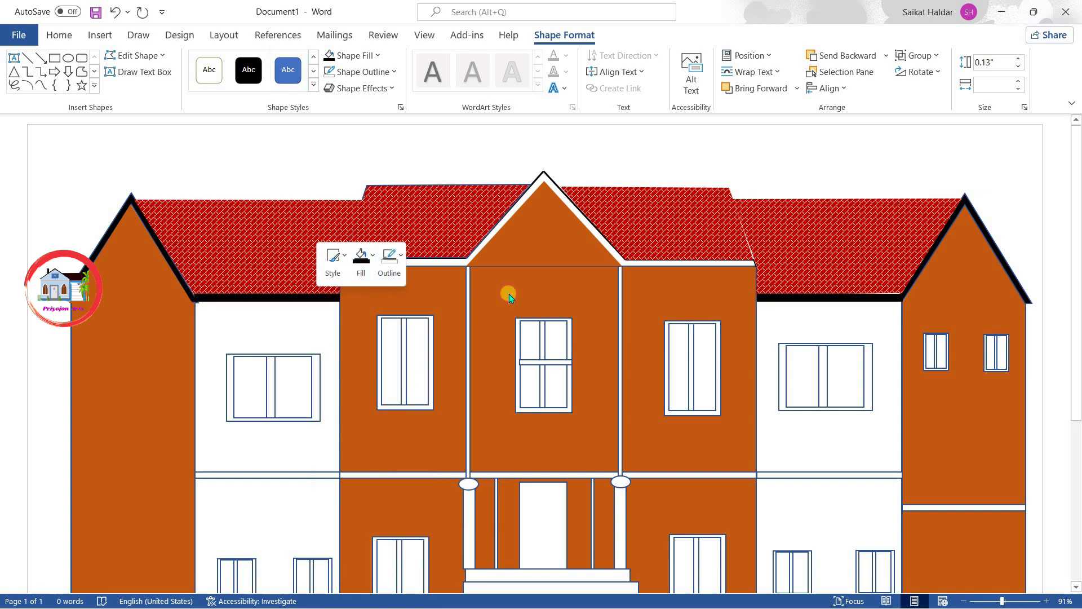
# Step: Draw a black straight line along the left roof top
pyautogui.click(265, 299)
pyautogui.click(840, 156)
pyautogui.click(99, 35)
pyautogui.click(174, 79)
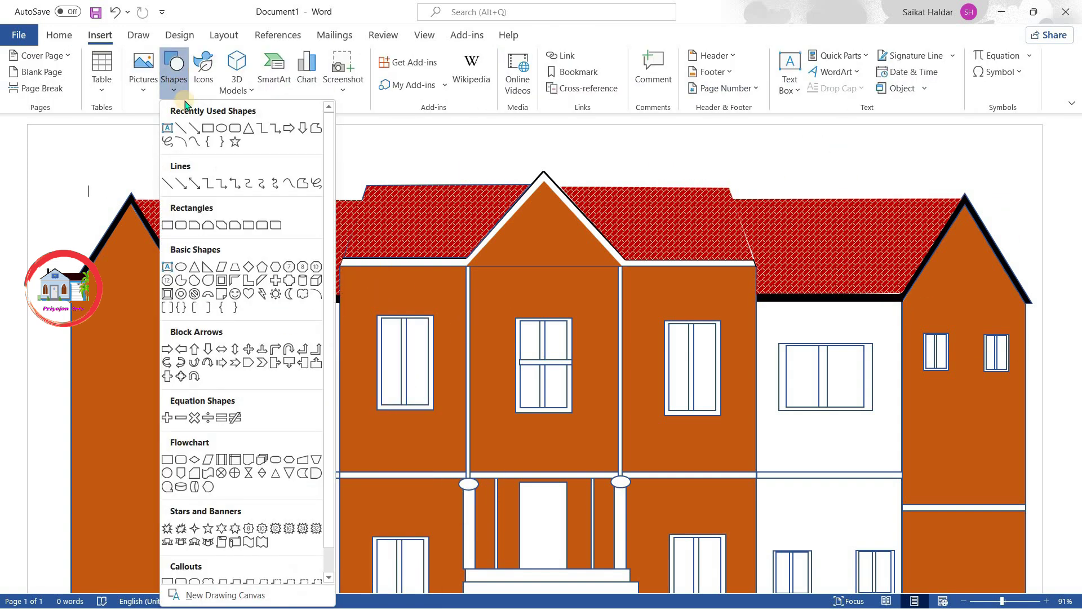
pyautogui.click(182, 129)
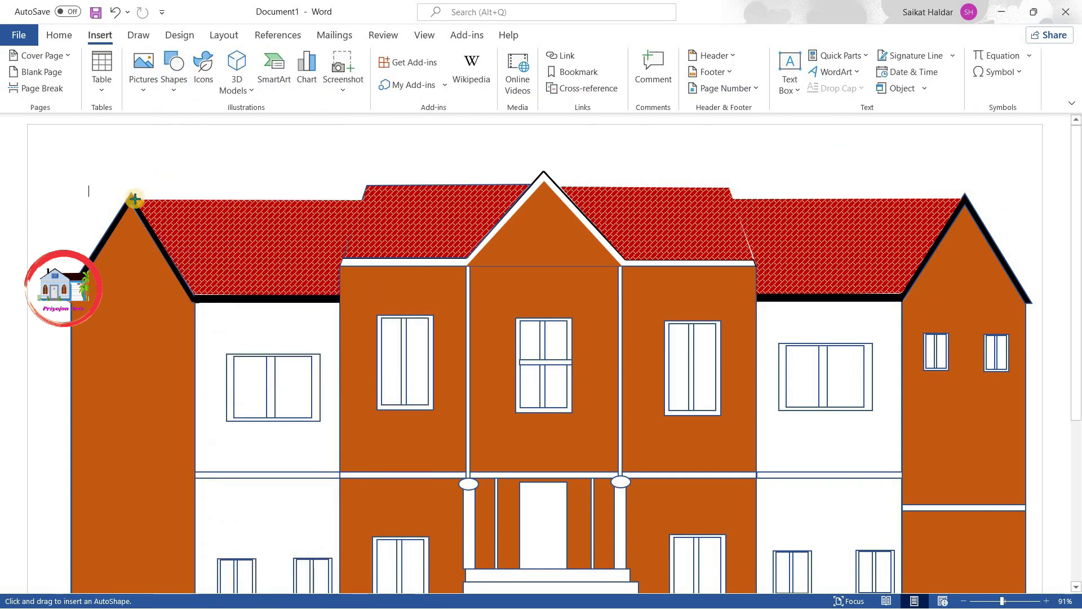
pyautogui.moveTo(134, 198); pyautogui.dragTo(361, 200)
pyautogui.rightClick(362, 199)
pyautogui.click(436, 163)
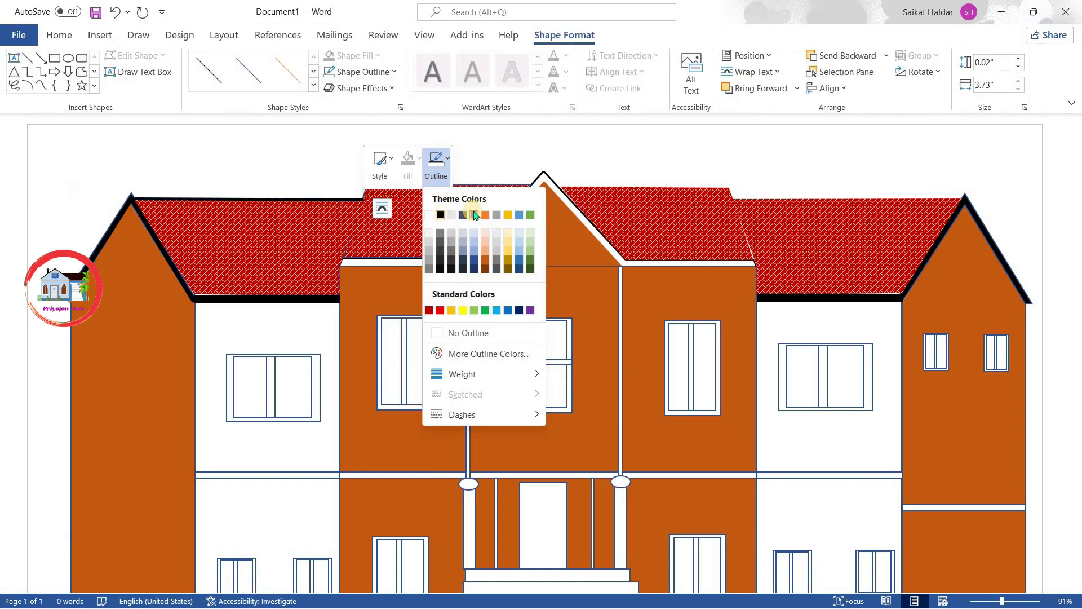
pyautogui.click(451, 310)
# Step: Copy the black line onto the upper and left roof top edges, fitting each edge
pyautogui.click(272, 194)
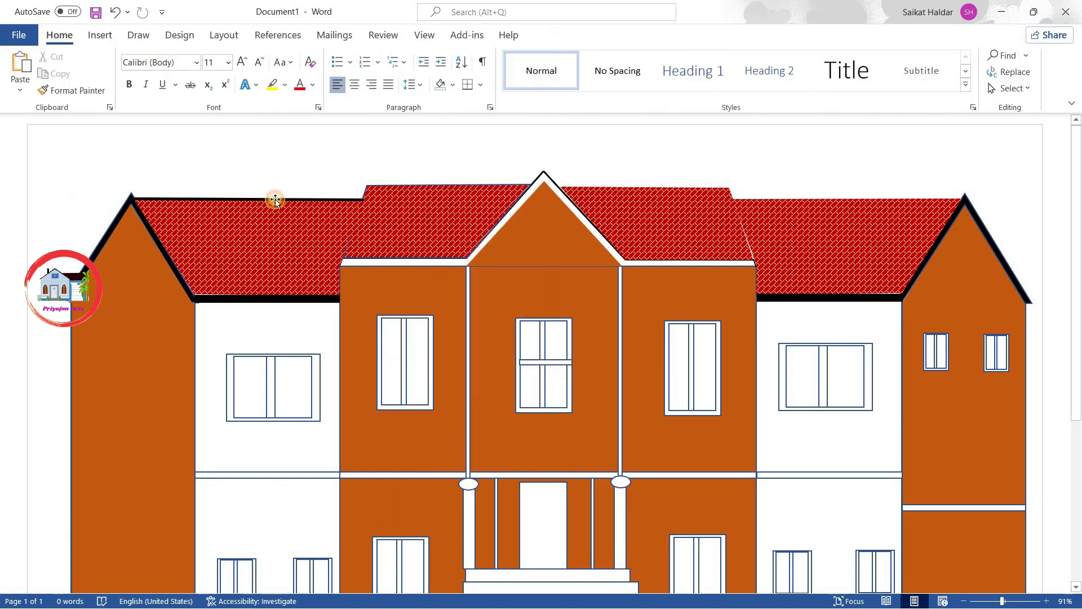
pyautogui.moveTo(341, 199); pyautogui.dragTo(508, 188)
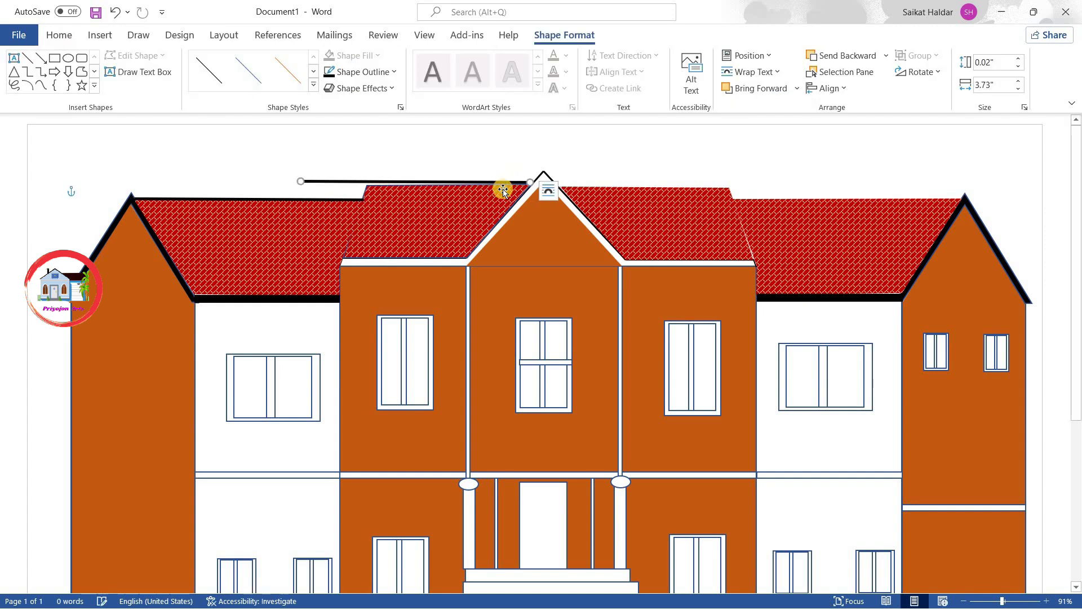
pyautogui.moveTo(302, 180); pyautogui.dragTo(587, 187)
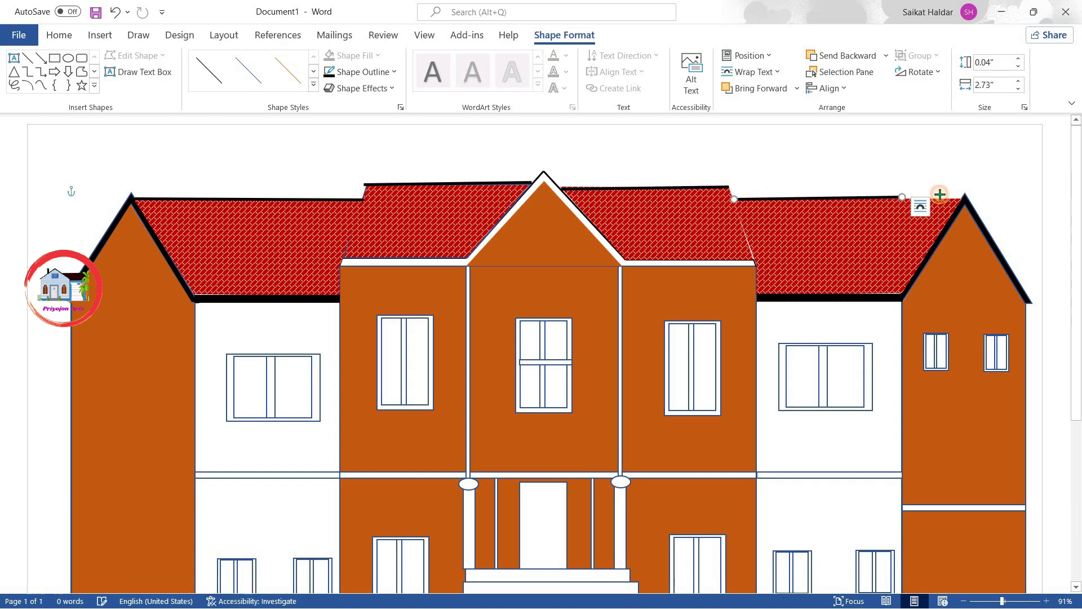
pyautogui.moveTo(939, 195); pyautogui.dragTo(958, 199)
pyautogui.press('Escape')
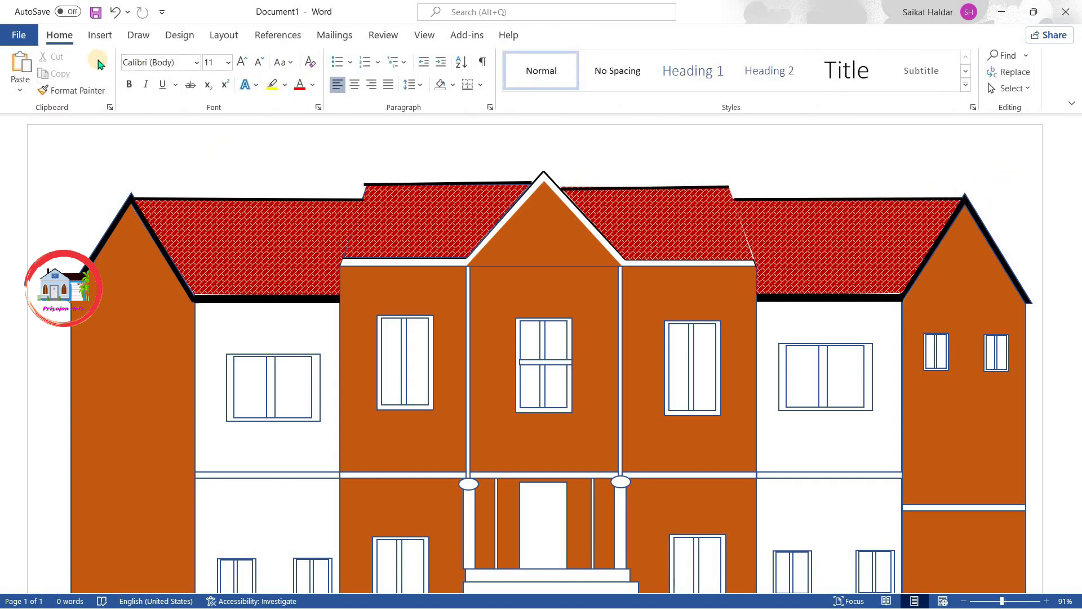
pyautogui.click(100, 35)
pyautogui.click(334, 200)
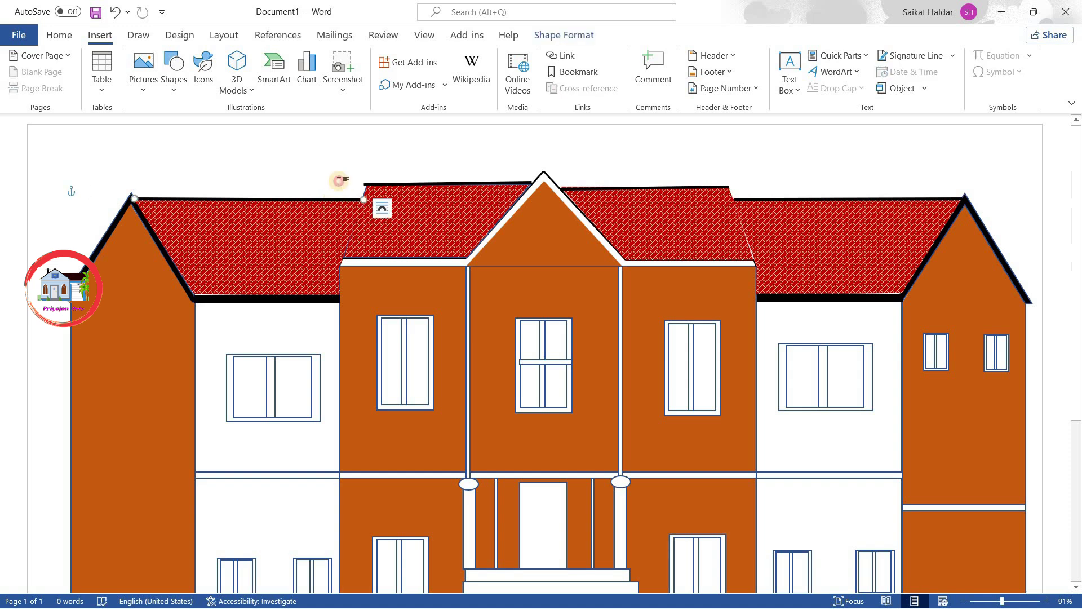
pyautogui.moveTo(363, 163); pyautogui.dragTo(164, 164)
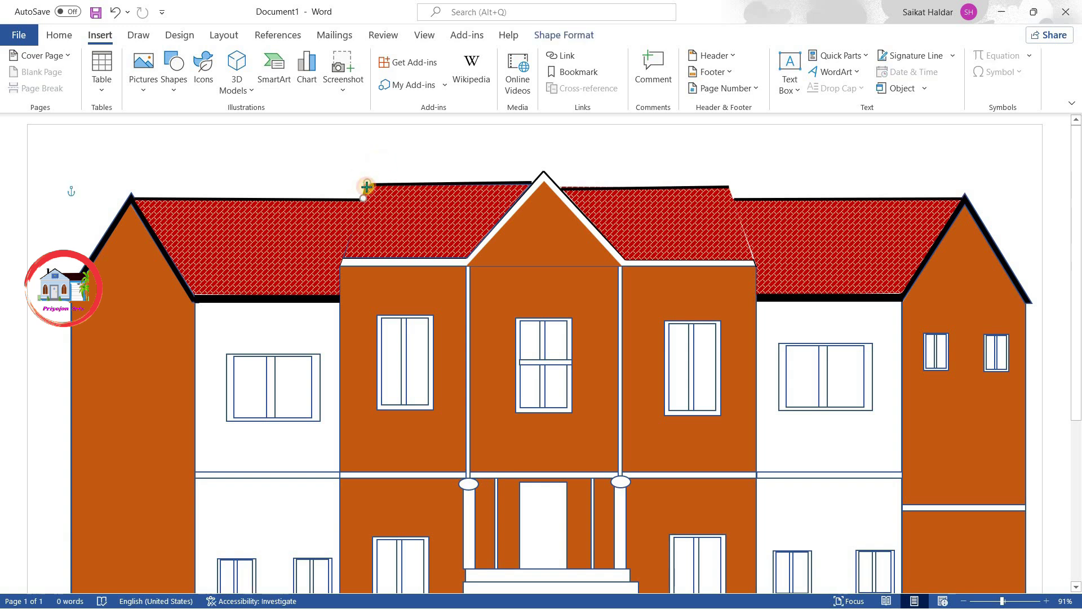
# Step: Copy a right-tower window down into the left tower
pyautogui.click(366, 184)
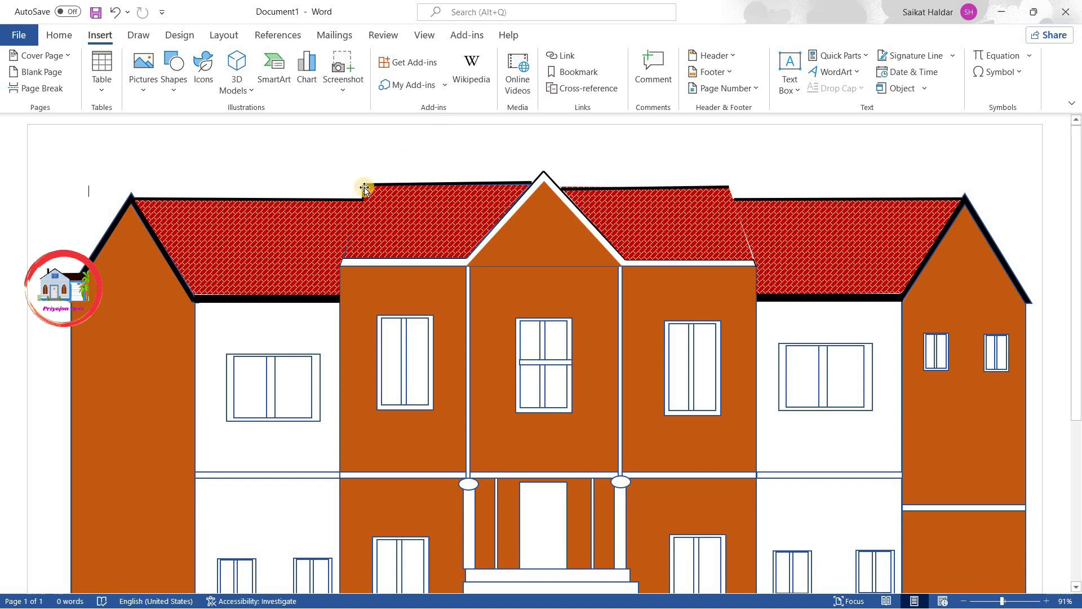
pyautogui.click(625, 141)
pyautogui.click(368, 188)
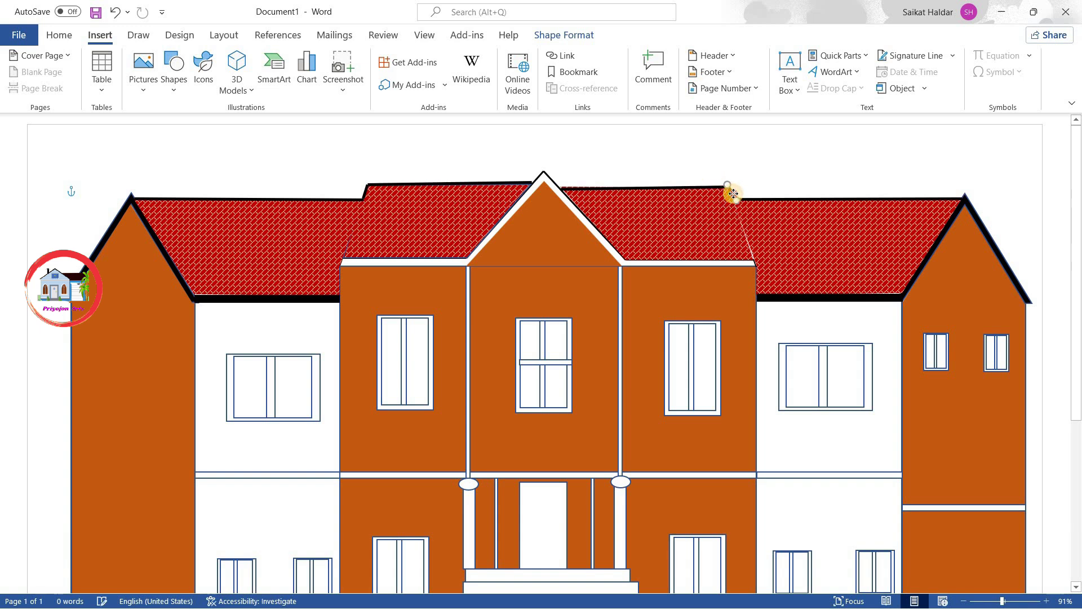
pyautogui.scroll(-2, 767, 169)
pyautogui.moveTo(848, 299)
pyautogui.mouseDown()
pyautogui.moveTo(196, 315)
pyautogui.moveTo(245, 315)
pyautogui.moveTo(191, 500)
pyautogui.moveTo(199, 512)
pyautogui.mouseUp()
# Step: Add a second small left-tower window and copy the floor line across the left tower
pyautogui.keyDown('shift'); pyautogui.click(196, 313); pyautogui.keyUp('shift')
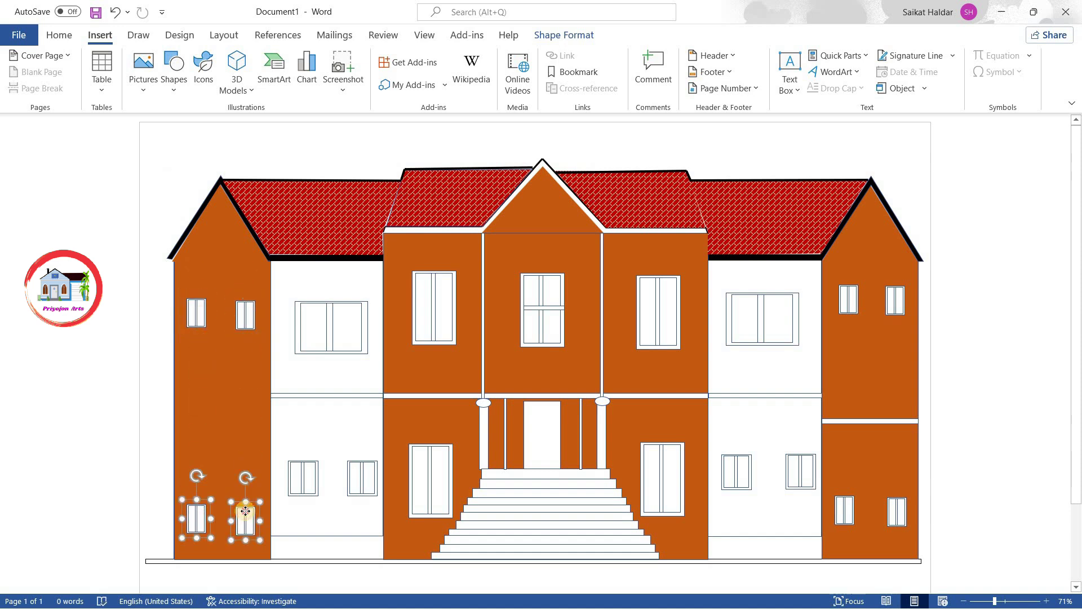
pyautogui.click(303, 394)
pyautogui.moveTo(304, 394)
pyautogui.mouseDown()
pyautogui.moveTo(190, 394)
pyautogui.moveTo(173, 428)
pyautogui.mouseUp()
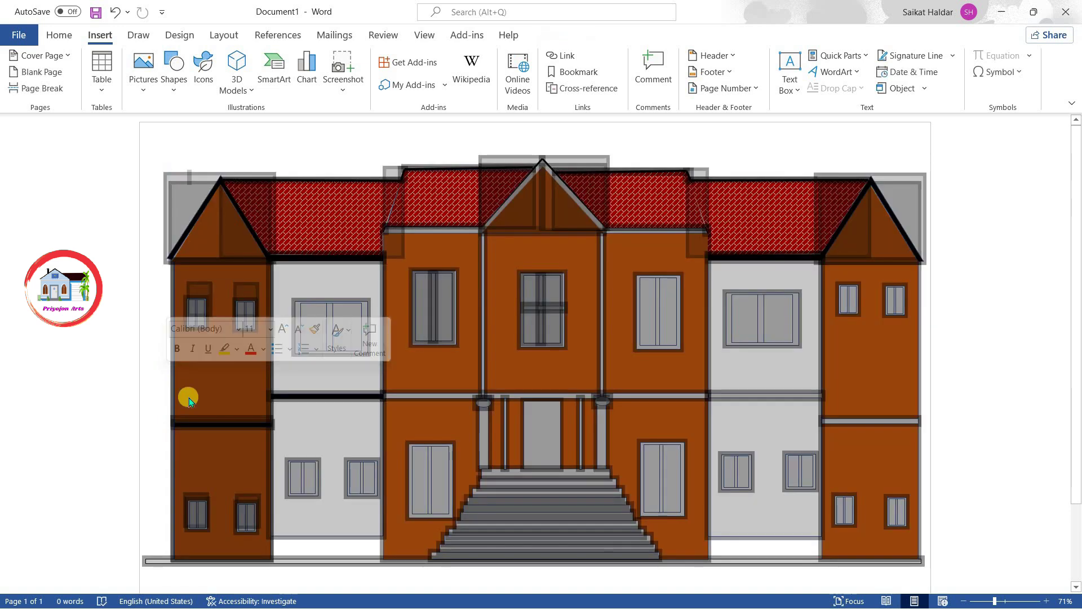
pyautogui.click(854, 421)
pyautogui.keyDown('shift'); pyautogui.click(733, 396); pyautogui.keyUp('shift')
# Step: Give the floor lines, vertical divider and entrance pillars a thicker black outline
pyautogui.keyDown('shift'); pyautogui.click(505, 395); pyautogui.keyUp('shift')
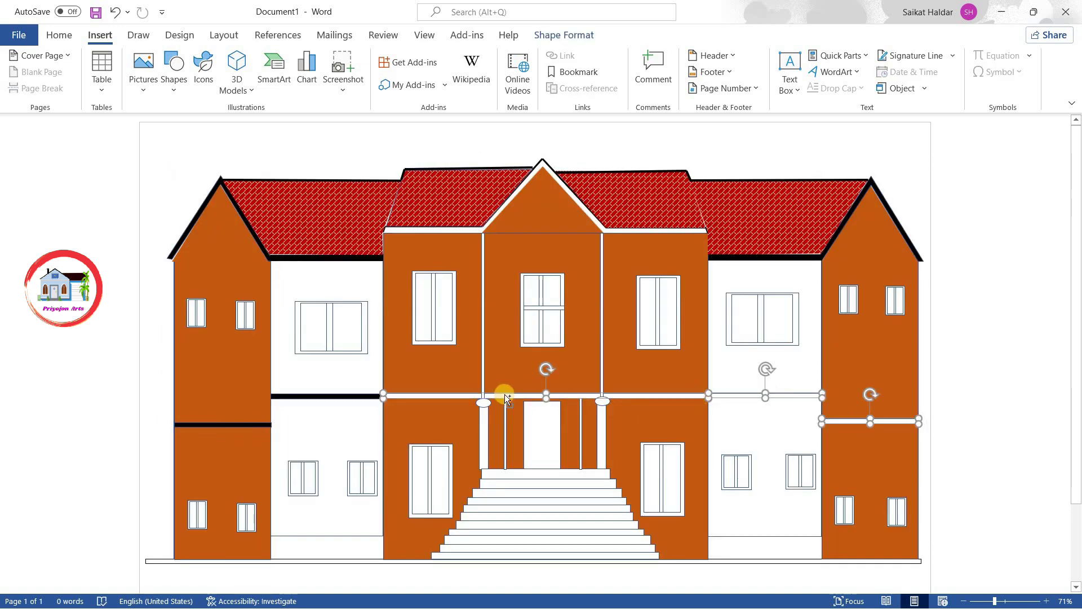
pyautogui.keyDown('shift'); pyautogui.click(483, 366); pyautogui.keyUp('shift')
pyautogui.keyDown('shift'); pyautogui.click(487, 437); pyautogui.keyUp('shift')
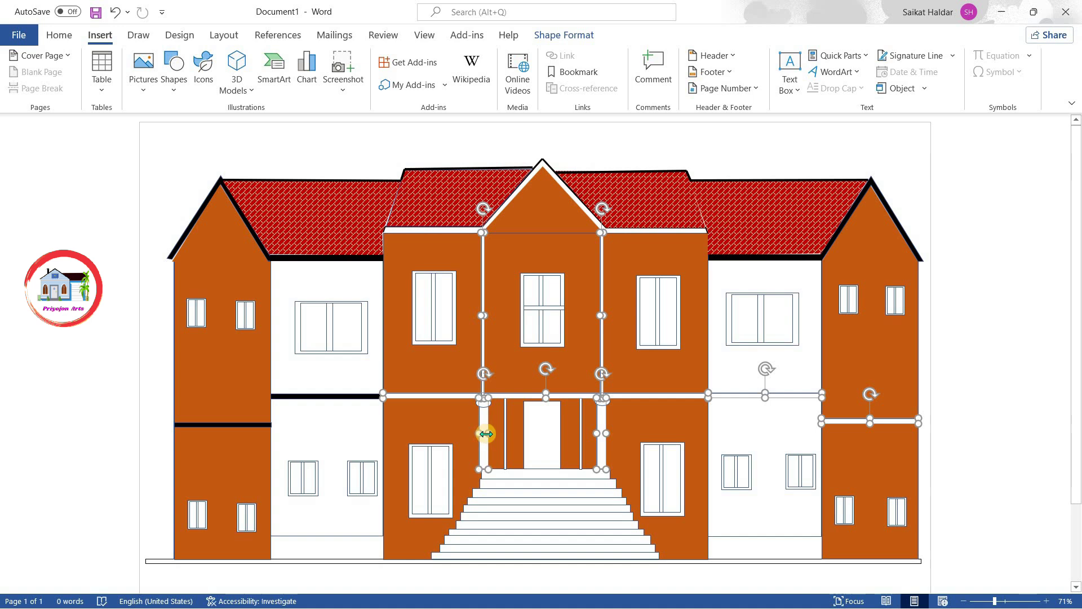
pyautogui.rightClick(486, 433)
pyautogui.click(531, 467)
pyautogui.click(536, 235)
pyautogui.click(560, 468)
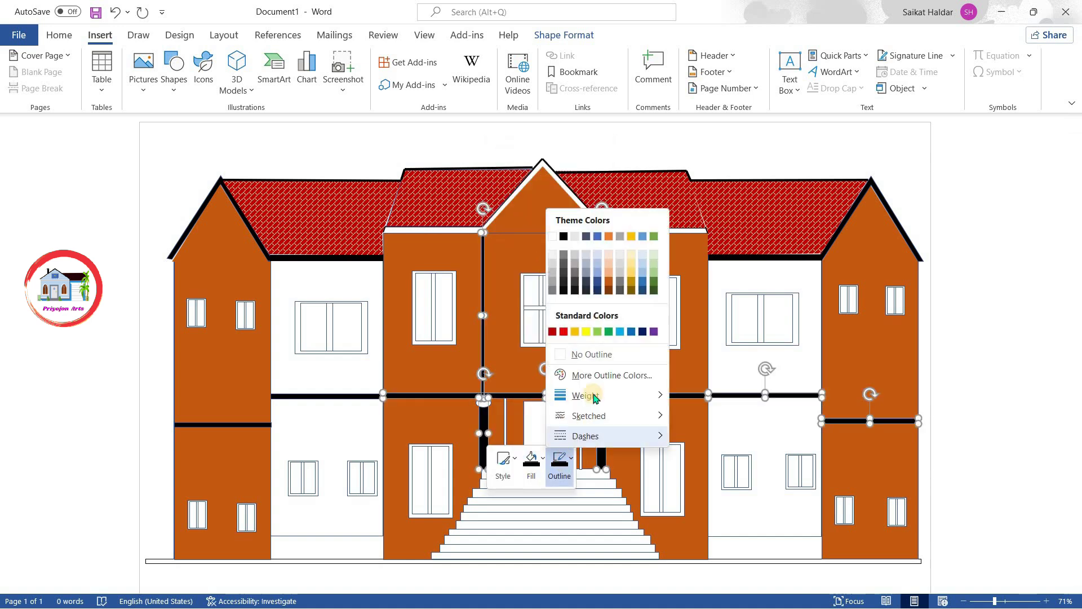
pyautogui.click(563, 396)
# Step: Fill the entrance steps grey
pyautogui.click(1055, 294)
pyautogui.click(532, 501)
pyautogui.keyDown('shift'); pyautogui.click(531, 525); pyautogui.keyUp('shift')
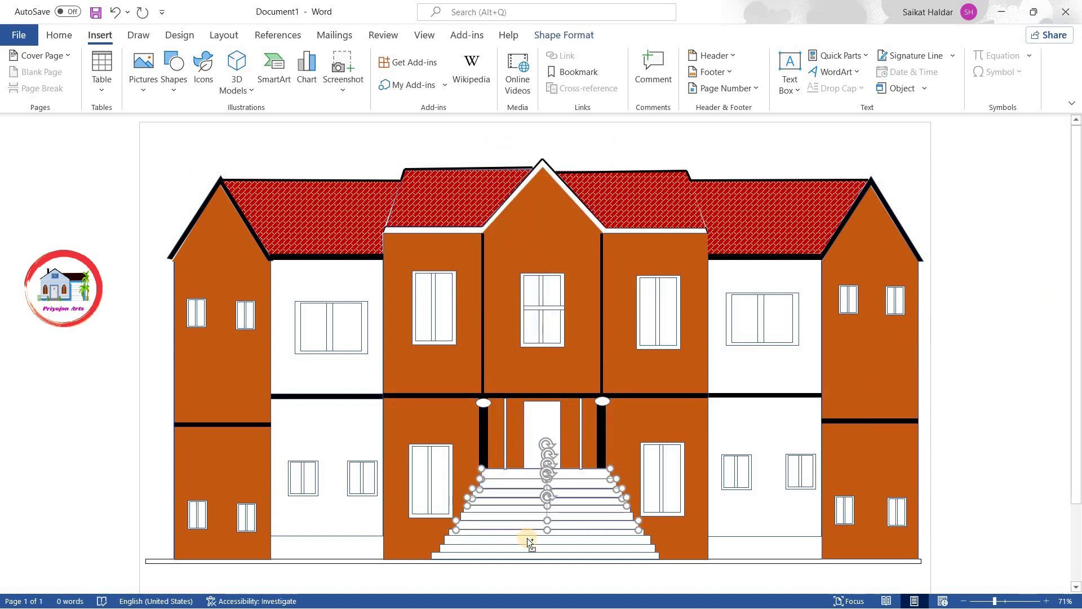
pyautogui.keyDown('shift'); pyautogui.click(526, 541); pyautogui.keyUp('shift')
pyautogui.rightClick(519, 519)
pyautogui.click(586, 569)
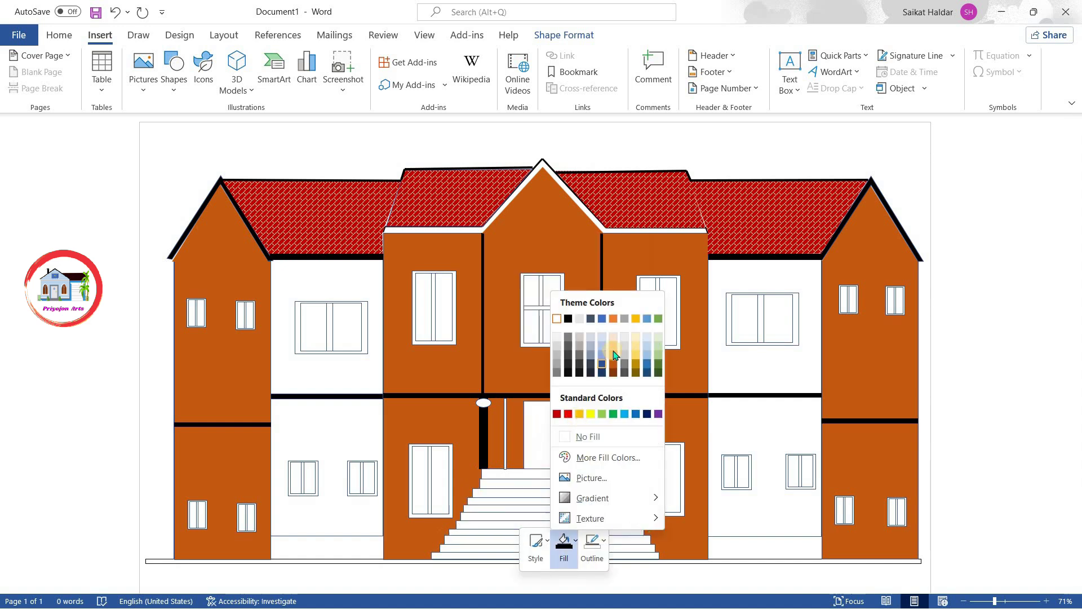
pyautogui.click(626, 331)
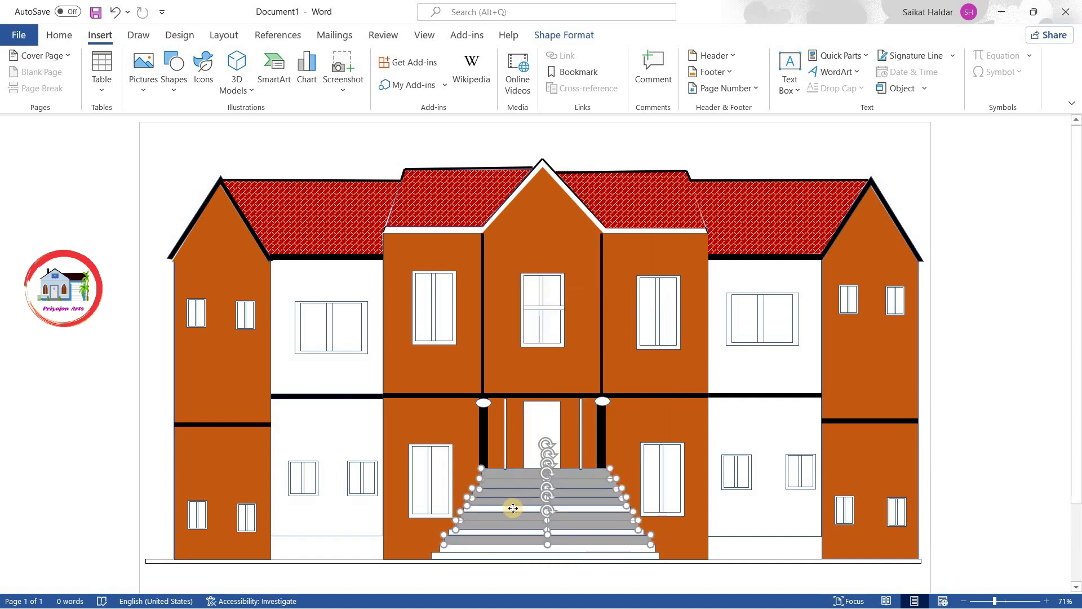
# Step: Draw a rectangular strip along the white section's base and select both base strips
pyautogui.click(174, 79)
pyautogui.click(169, 186)
pyautogui.moveTo(271, 535)
pyautogui.mouseDown()
pyautogui.moveTo(384, 559)
pyautogui.moveTo(806, 538)
pyautogui.mouseUp()
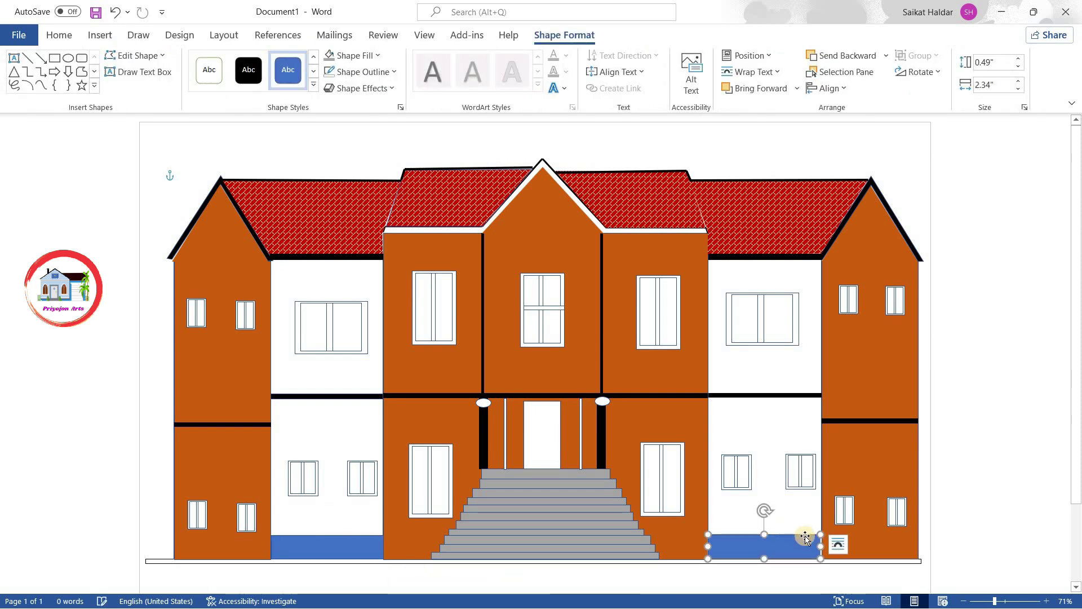
pyautogui.keyDown('shift'); pyautogui.click(304, 544); pyautogui.keyUp('shift')
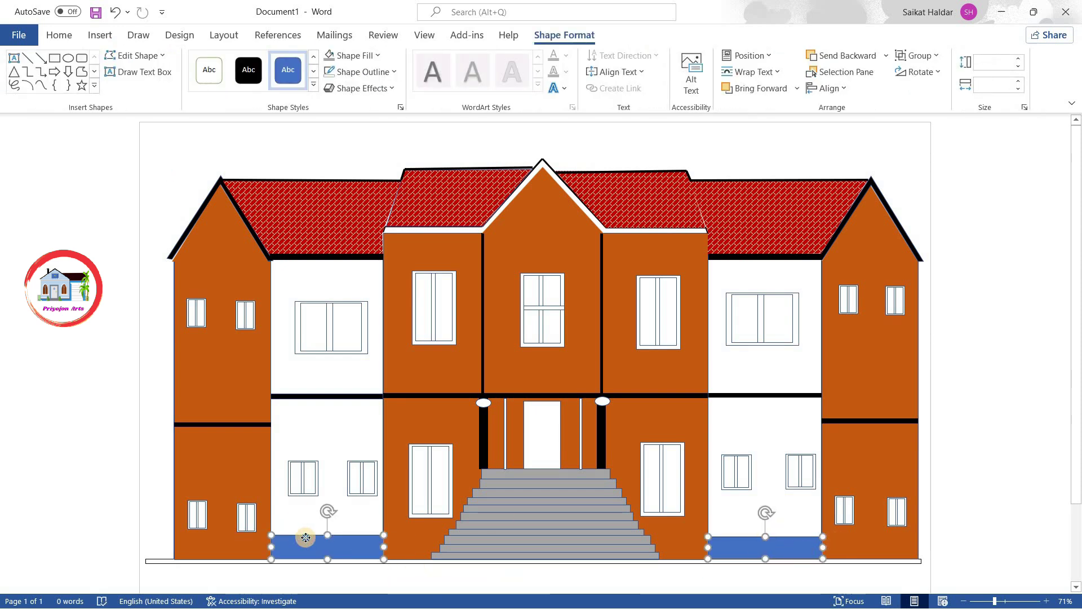
pyautogui.rightClick(316, 545)
pyautogui.click(351, 564)
pyautogui.click(489, 587)
# Step: Give the base strips a brick pattern fill with black foreground and red background
pyautogui.click(910, 272)
pyautogui.click(973, 335)
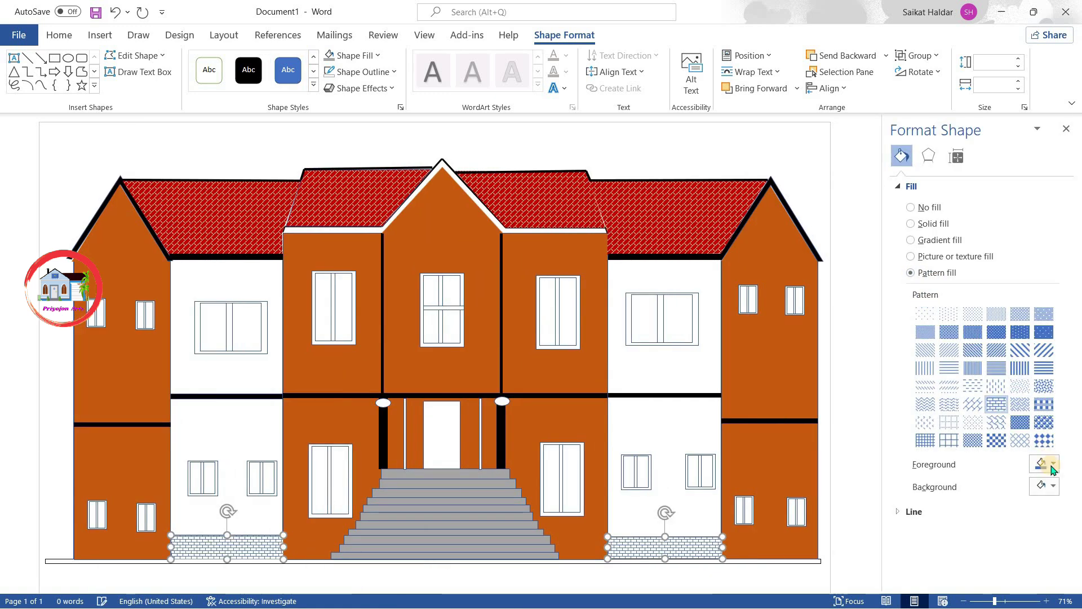
pyautogui.click(1051, 463)
pyautogui.click(984, 333)
pyautogui.click(1052, 486)
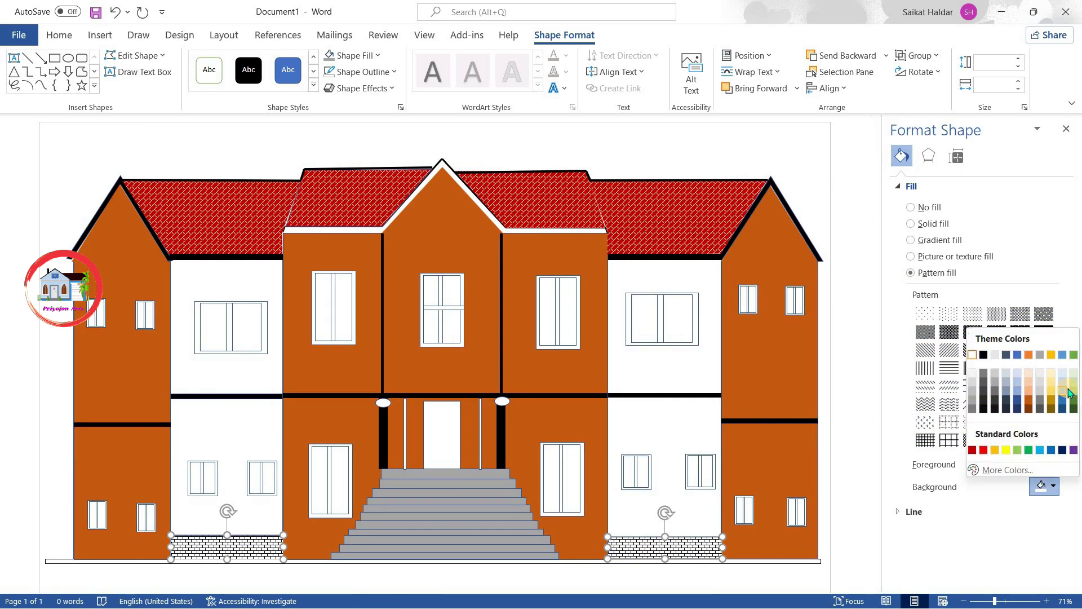
pyautogui.click(1033, 397)
pyautogui.click(1051, 486)
pyautogui.click(984, 449)
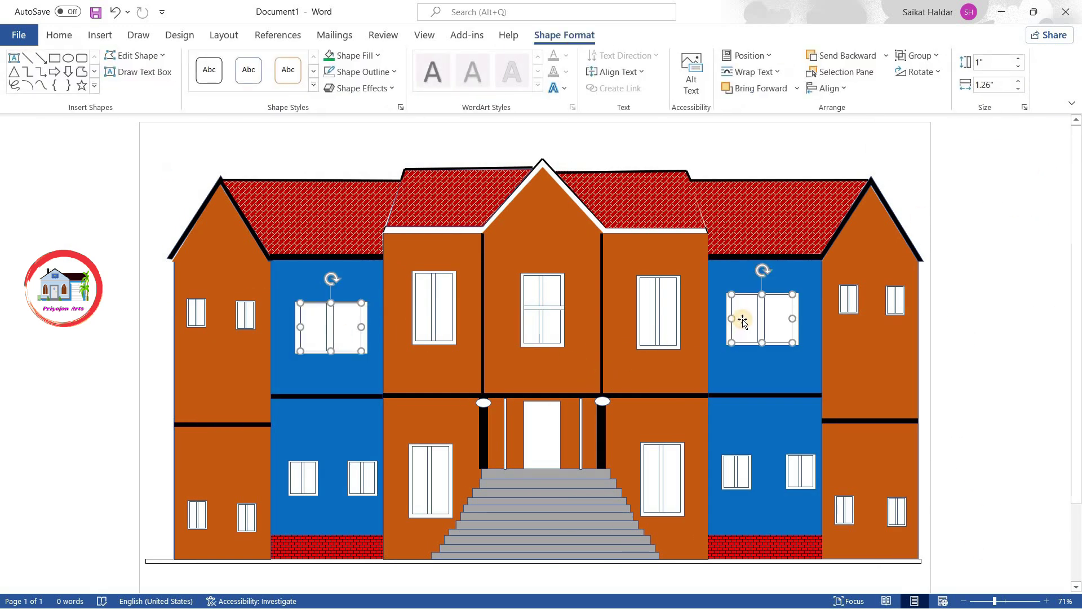
# Step: Fill the two upper windows with a bluish texture and their dividers gold
pyautogui.rightClick(742, 320)
pyautogui.click(789, 346)
pyautogui.click(725, 491)
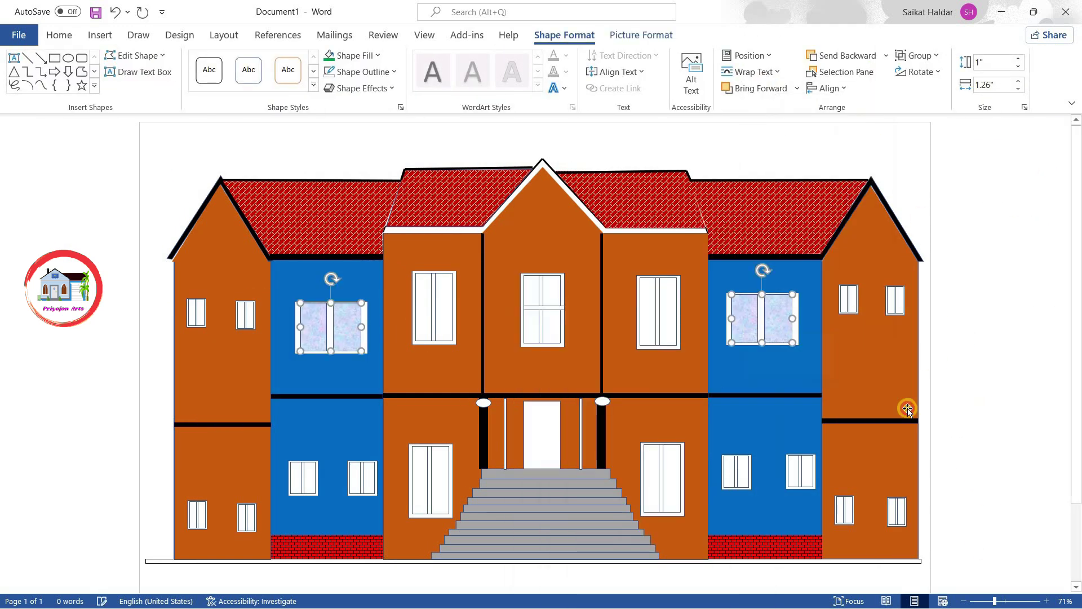
pyautogui.press('Tab')
pyautogui.keyDown('shift'); pyautogui.click(761, 320); pyautogui.keyUp('shift')
pyautogui.rightClick(761, 320)
pyautogui.click(805, 341)
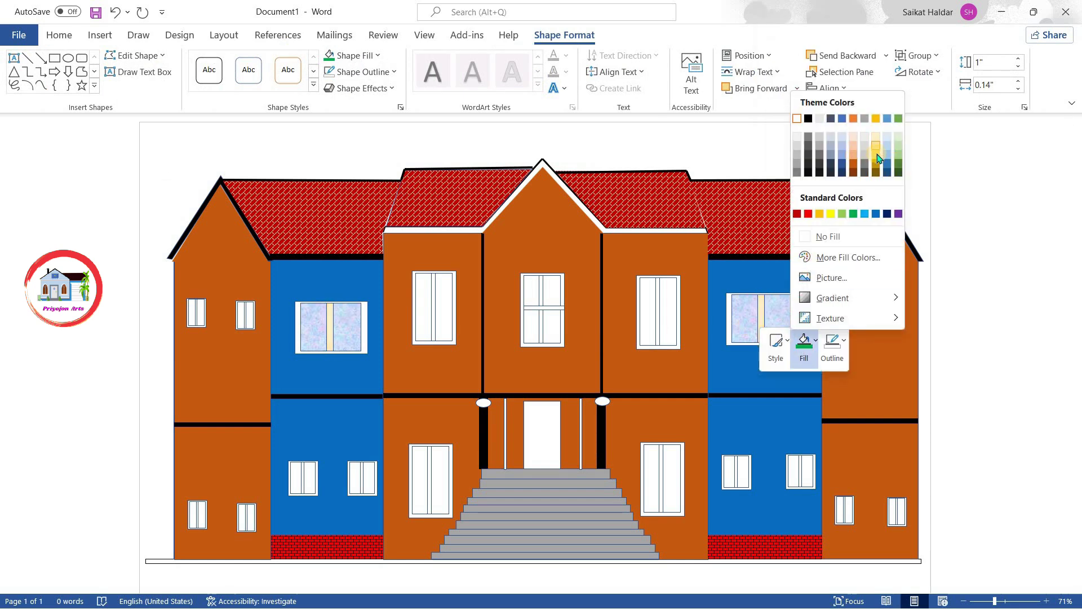
pyautogui.click(876, 152)
# Step: Give both textured windows black frames
pyautogui.click(767, 318)
pyautogui.keyDown('shift'); pyautogui.click(344, 327); pyautogui.keyUp('shift')
pyautogui.rightClick(768, 322)
pyautogui.click(842, 350)
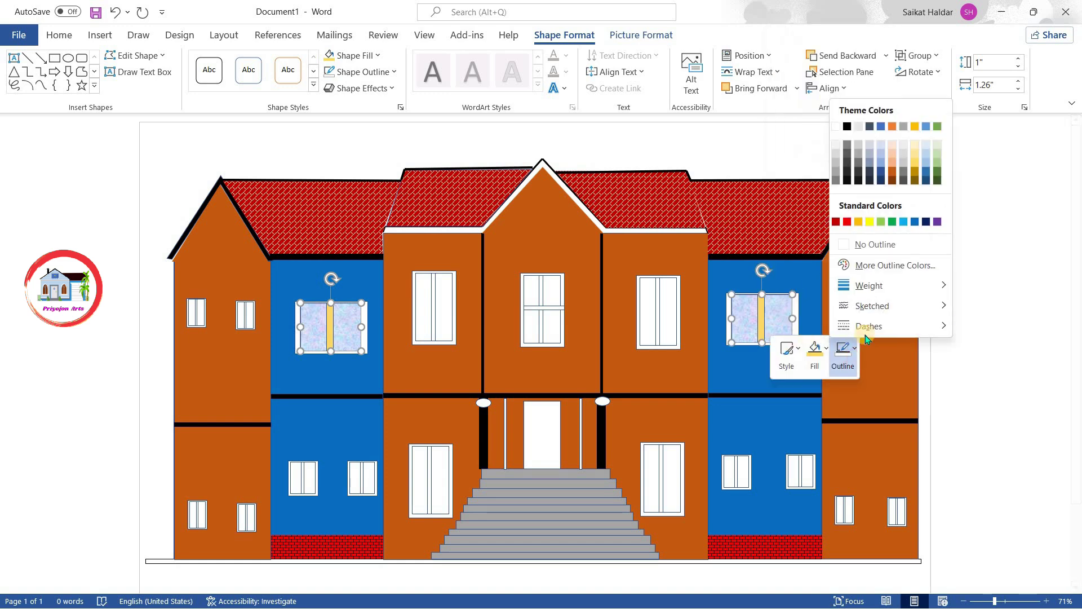
pyautogui.click(1008, 397)
pyautogui.click(784, 318)
pyautogui.click(805, 314)
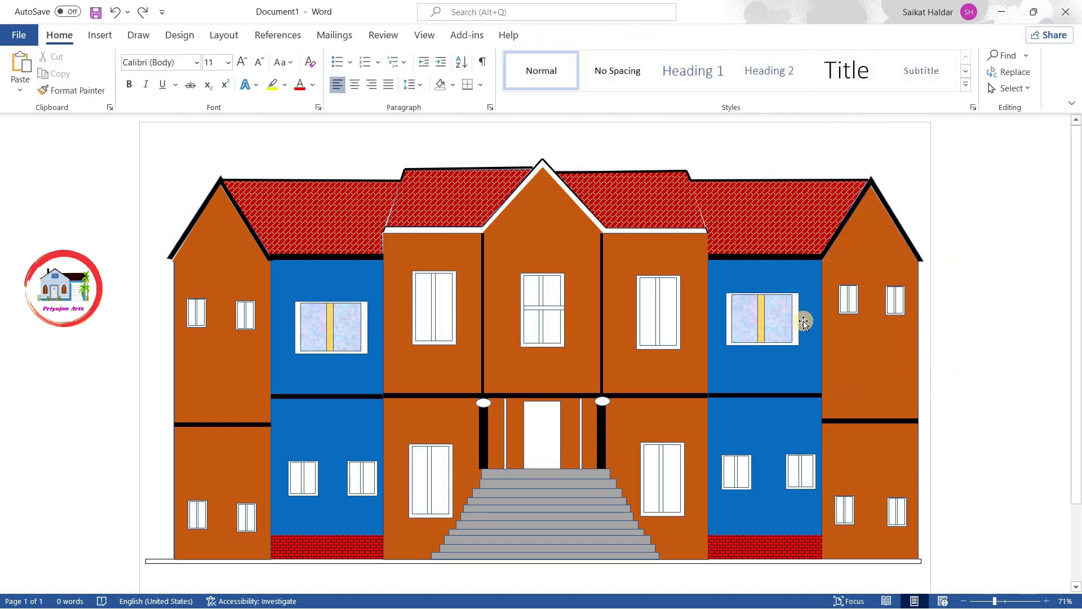
pyautogui.click(795, 319)
pyautogui.keyDown('shift'); pyautogui.click(366, 338); pyautogui.keyUp('shift')
pyautogui.rightClick(365, 338)
pyautogui.click(410, 366)
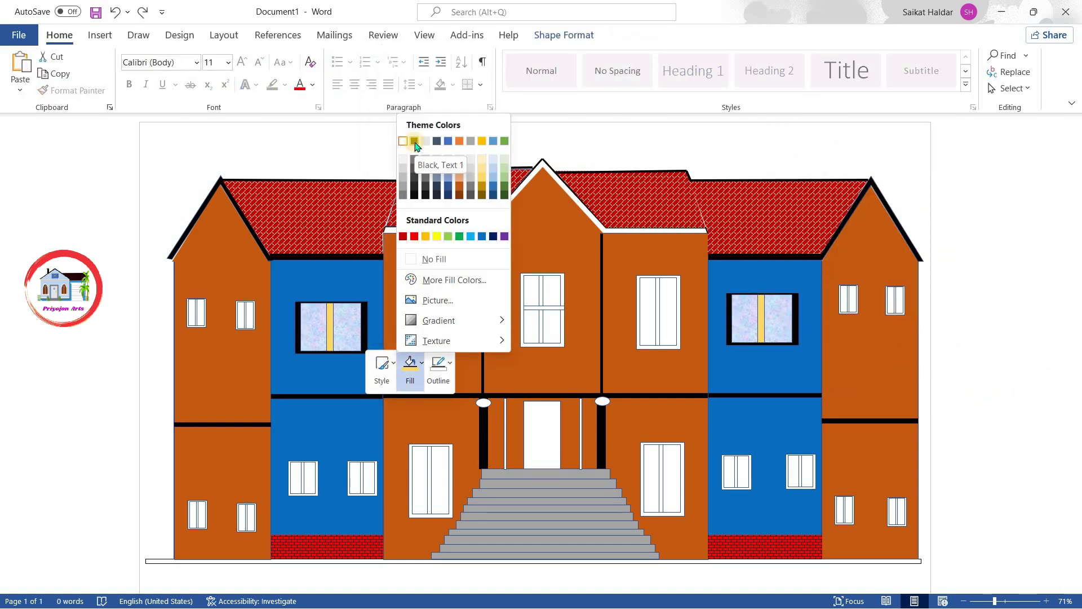
pyautogui.click(415, 145)
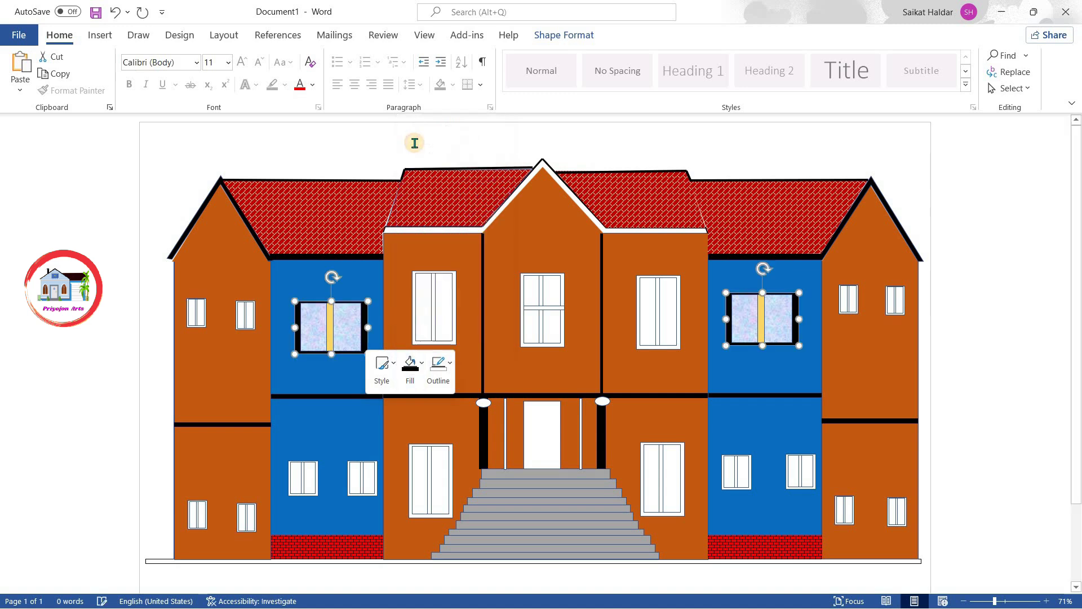
pyautogui.click(197, 313)
pyautogui.keyDown('shift'); pyautogui.click(245, 314); pyautogui.keyUp('shift')
# Step: Fill the four small tower windows and the lower small windows red
pyautogui.rightClick(900, 307)
pyautogui.click(956, 260)
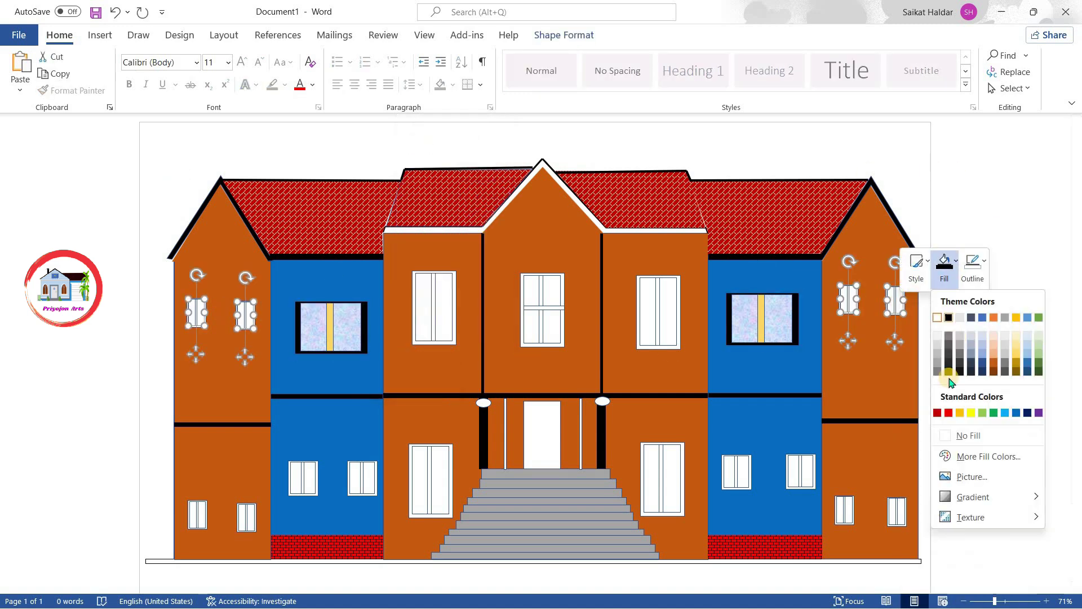
pyautogui.click(944, 411)
pyautogui.scroll(-1, 541, 338)
pyautogui.click(197, 467)
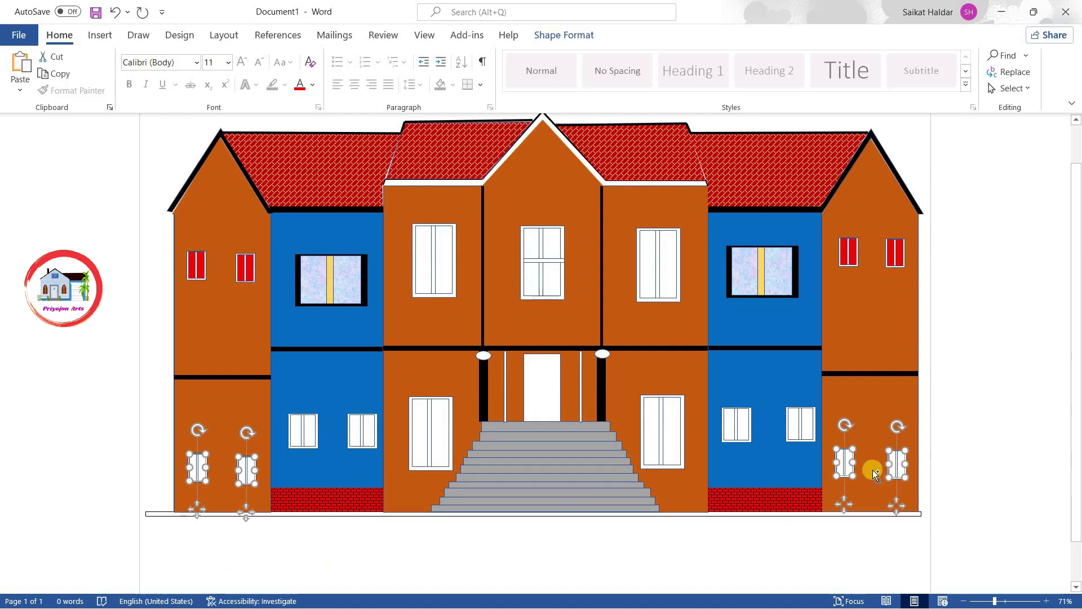
pyautogui.rightClick(848, 464)
pyautogui.click(905, 488)
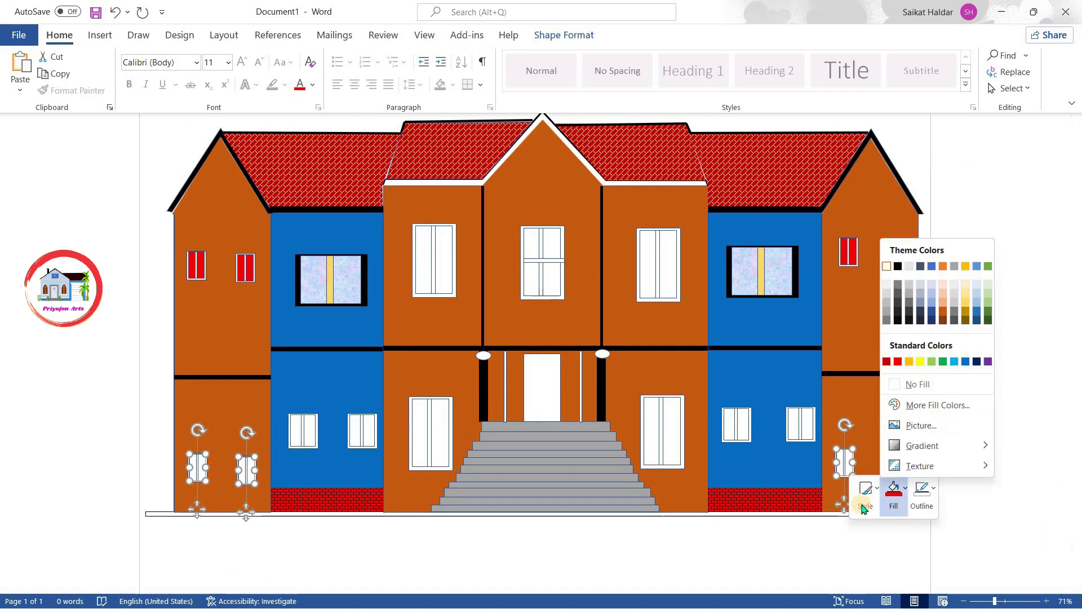
pyautogui.click(898, 361)
# Step: Fill the four small windows in the blue section purple
pyautogui.click(302, 430)
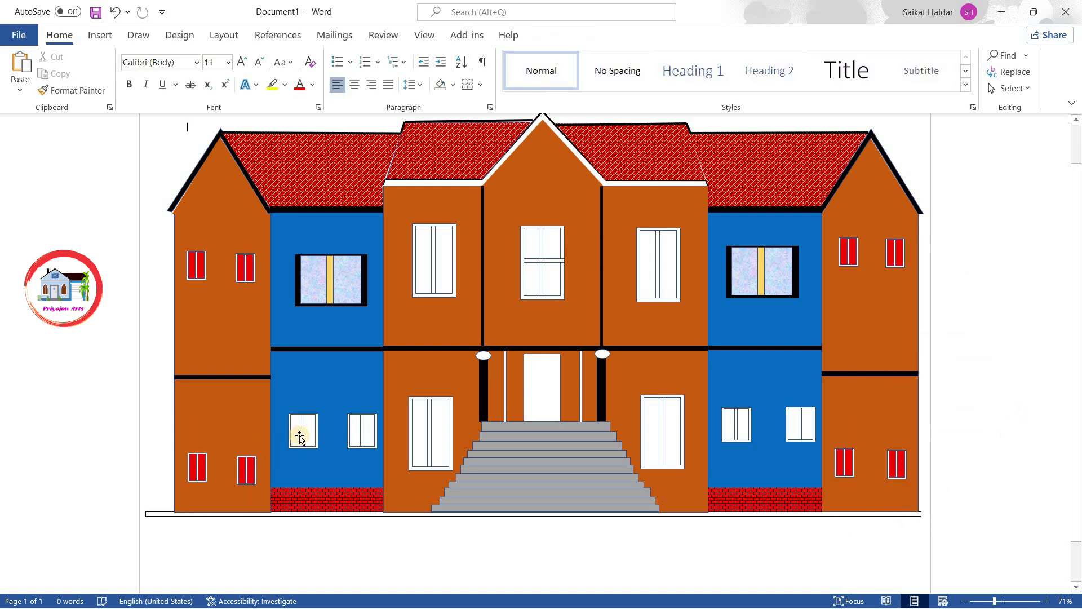
pyautogui.rightClick(807, 428)
pyautogui.click(852, 454)
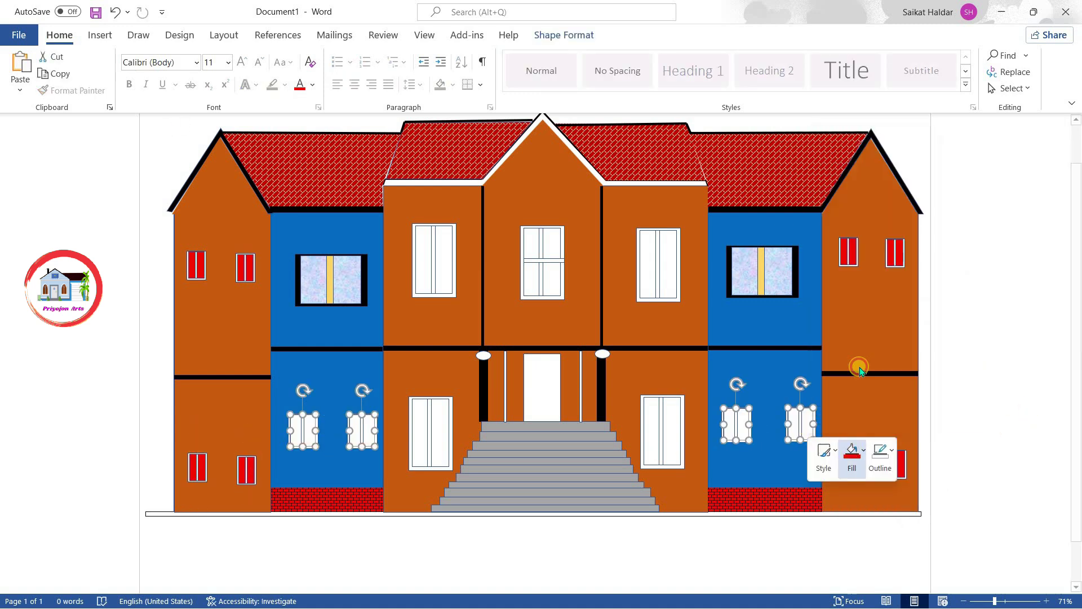
pyautogui.click(947, 324)
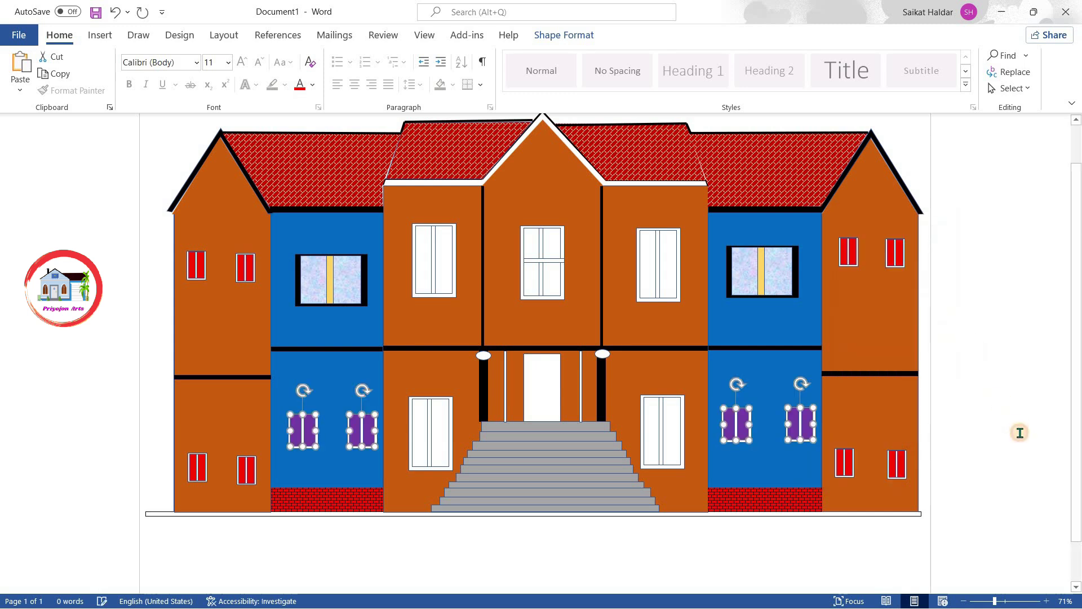
pyautogui.click(1020, 430)
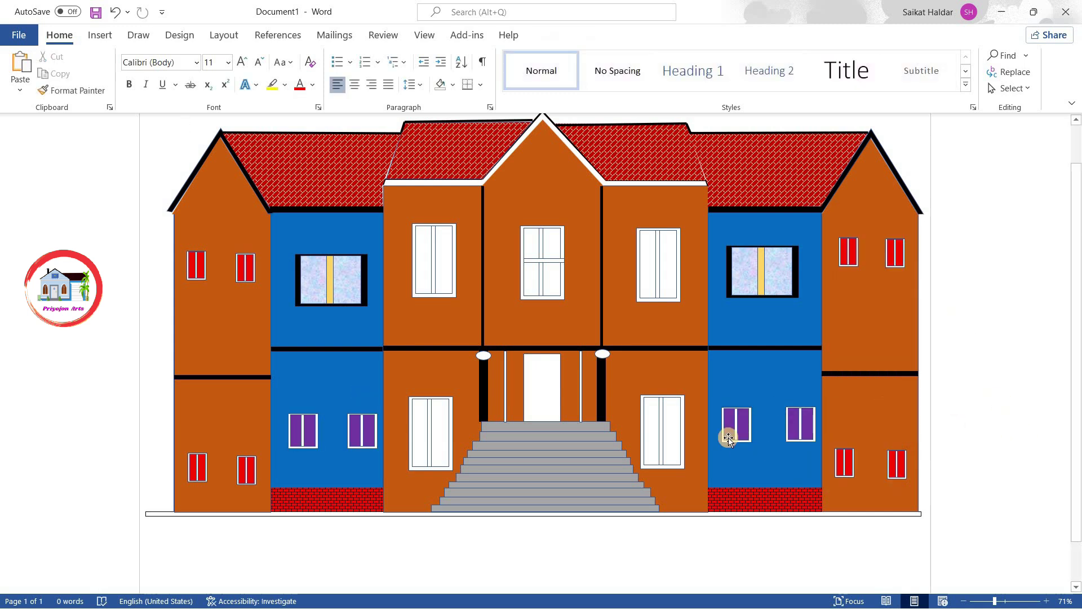
# Step: Make both upper white windows yellow with red outlines
pyautogui.click(443, 260)
pyautogui.keyDown('ctrl'); pyautogui.click(648, 270); pyautogui.keyUp('ctrl')
pyautogui.rightClick(649, 271)
pyautogui.click(689, 225)
pyautogui.click(717, 375)
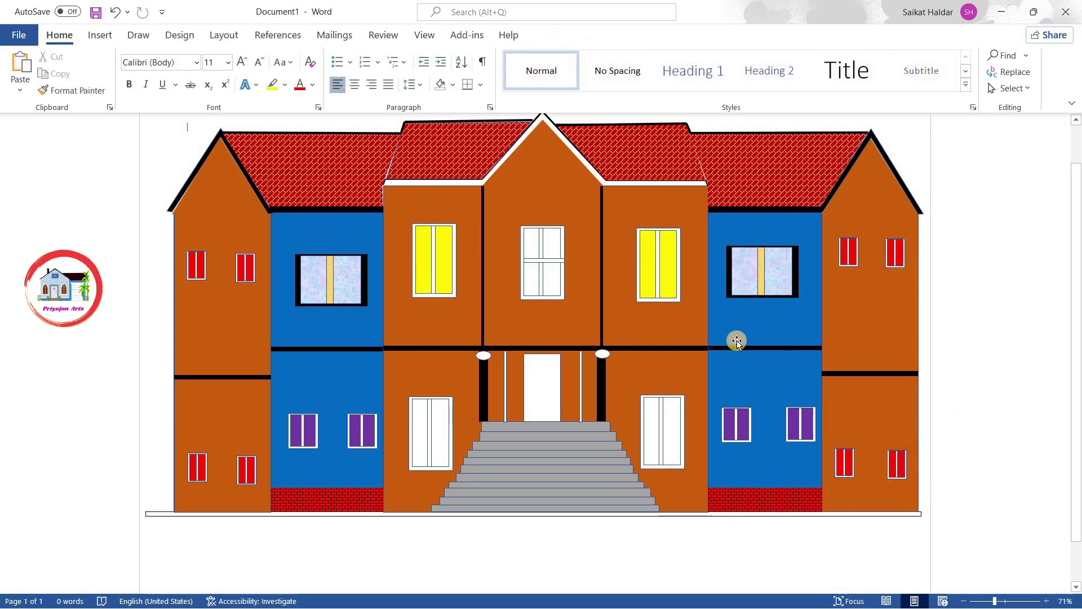
pyautogui.click(454, 286)
pyautogui.keyDown('ctrl'); pyautogui.click(658, 287); pyautogui.keyUp('ctrl')
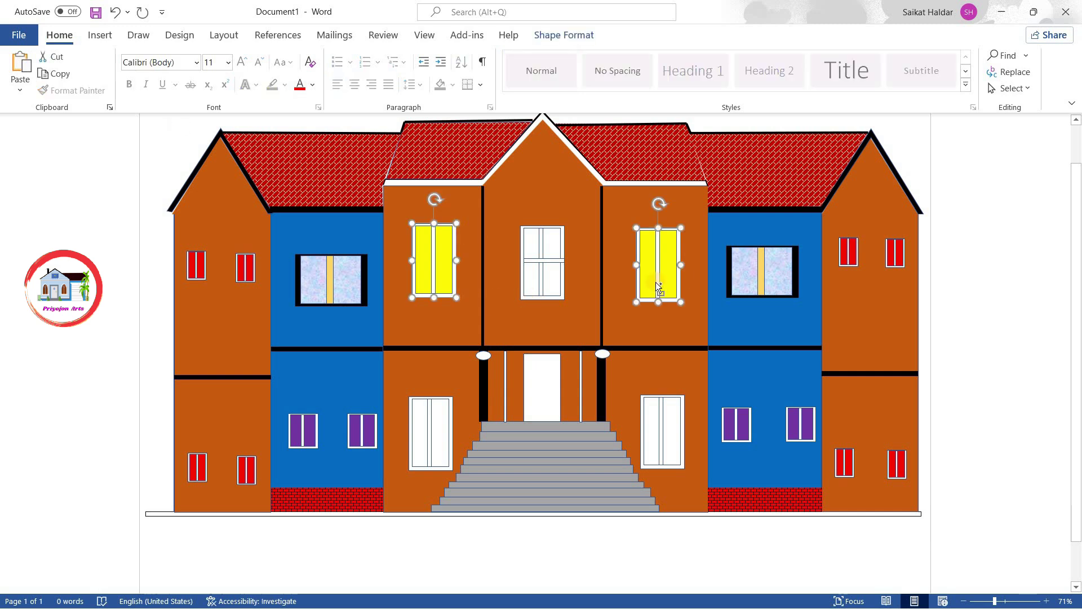
pyautogui.rightClick(435, 273)
pyautogui.click(510, 230)
# Step: Make both lower windows yellow with red outlines
pyautogui.click(484, 379)
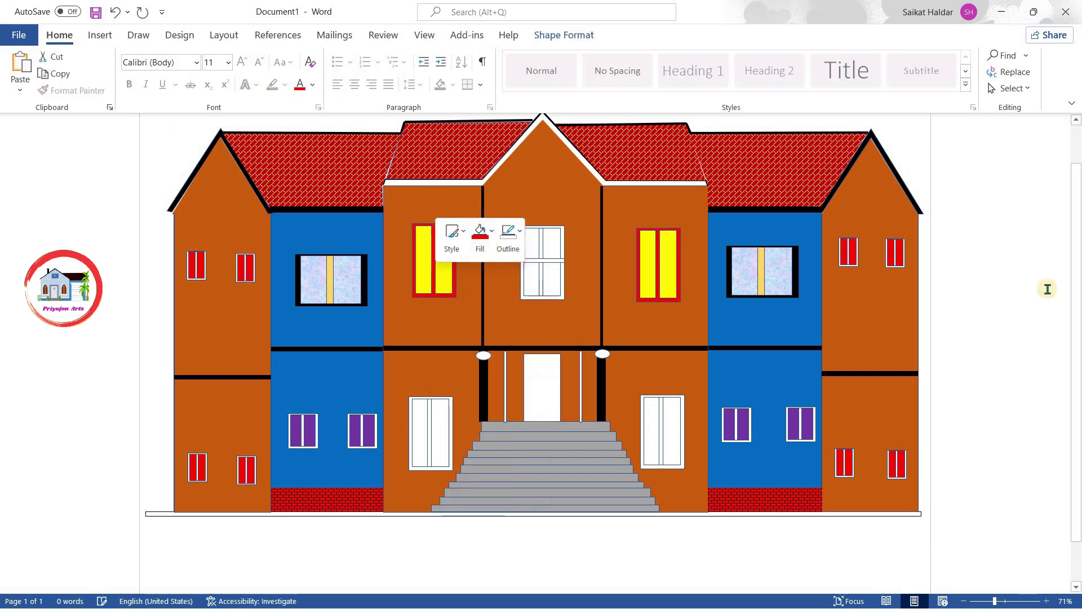
pyautogui.click(663, 431)
pyautogui.rightClick(442, 430)
pyautogui.click(487, 455)
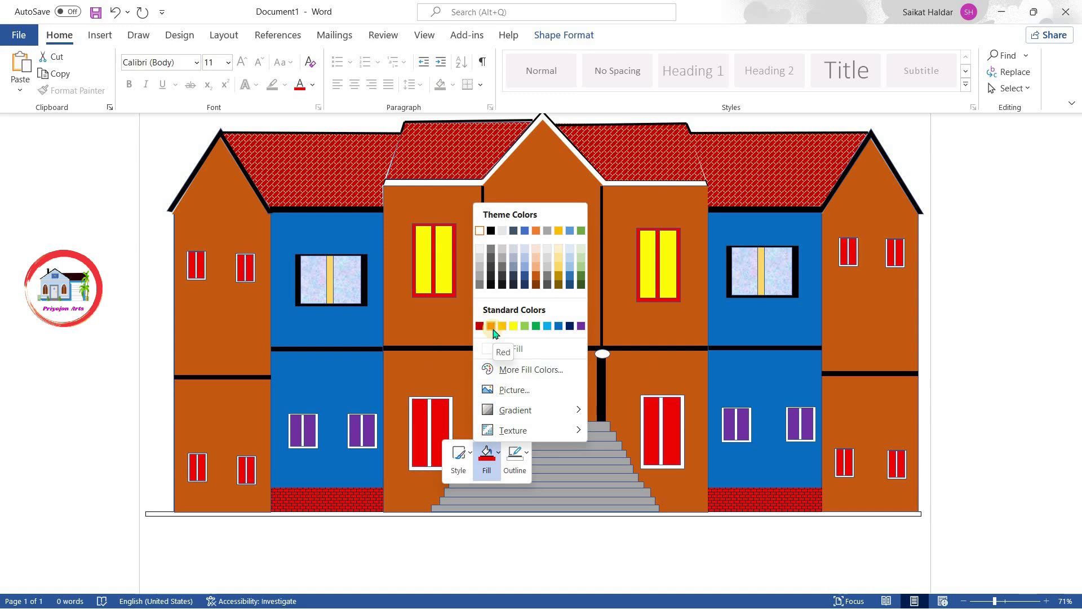
pyautogui.click(513, 326)
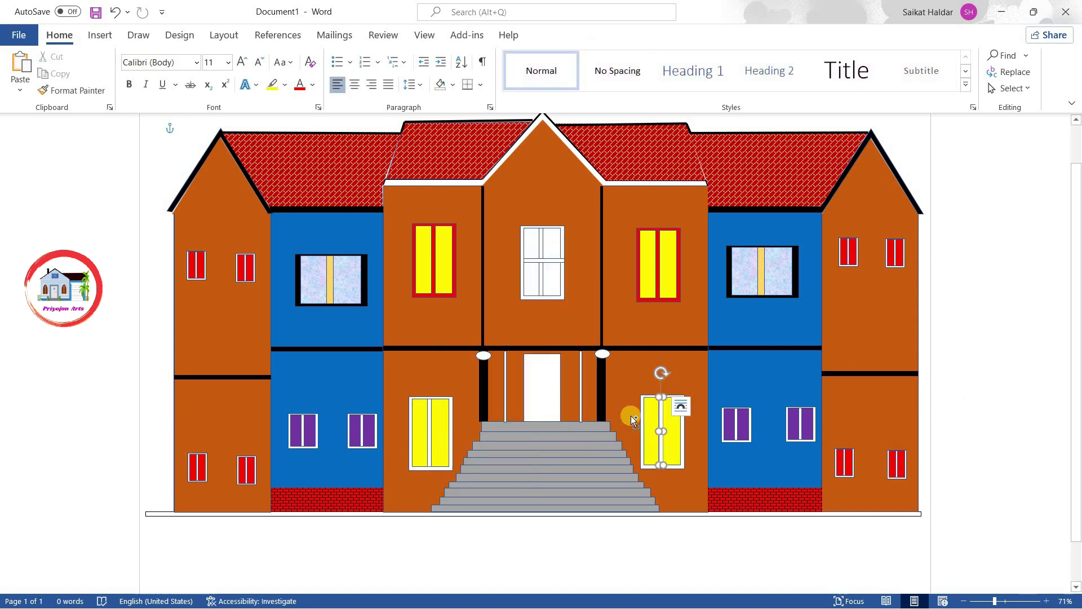
pyautogui.rightClick(411, 428)
pyautogui.click(454, 515)
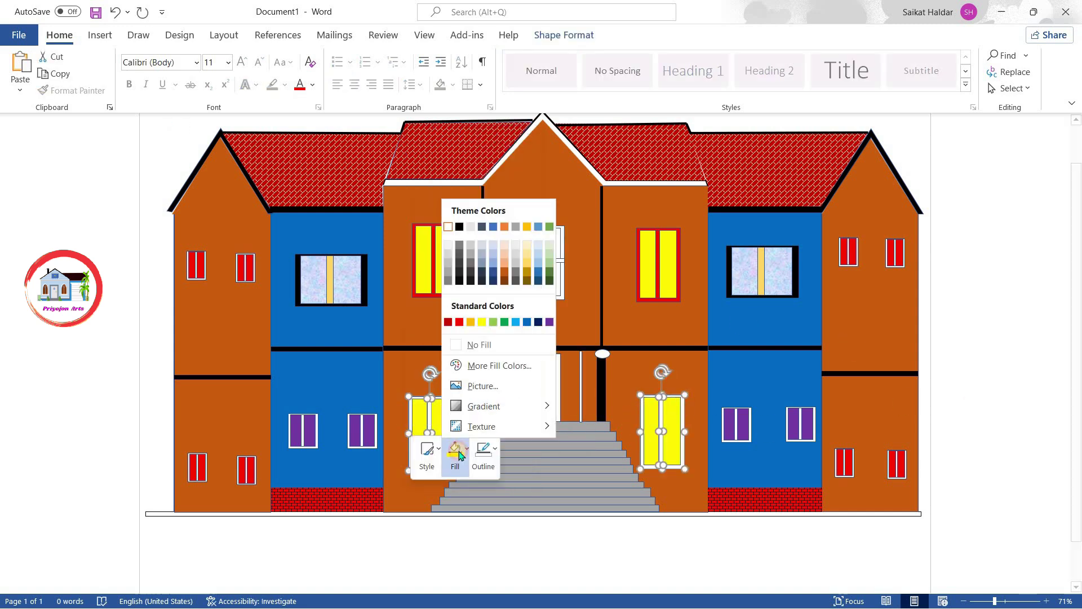
pyautogui.click(454, 321)
pyautogui.click(988, 324)
# Step: Fill the centre window with the green marble texture
pyautogui.scroll(1, 548, 275)
pyautogui.moveTo(481, 426)
pyautogui.rightClick(549, 275)
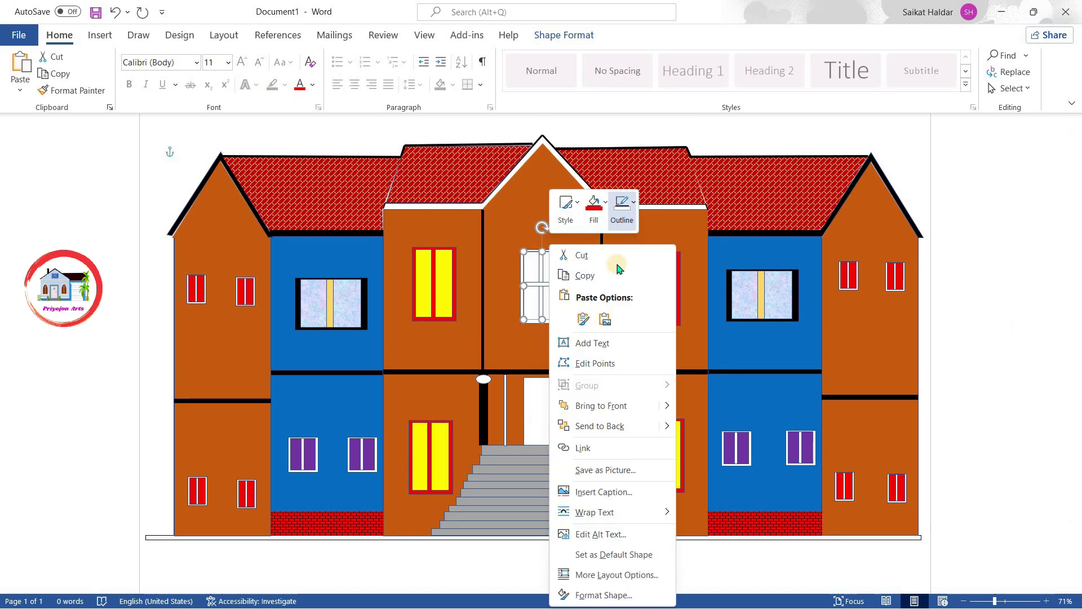
pyautogui.click(593, 209)
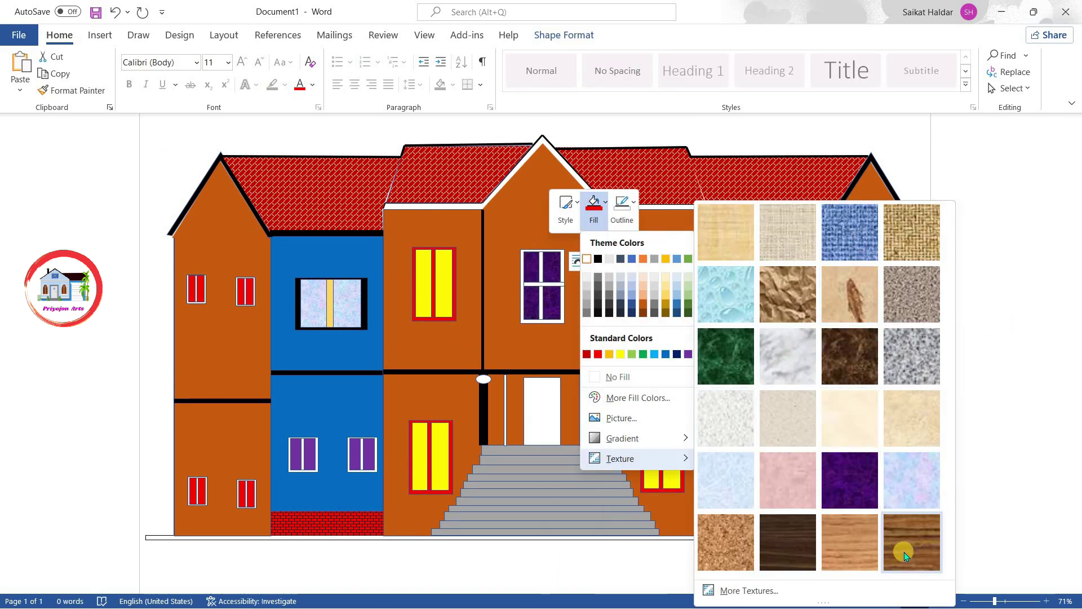
pyautogui.click(727, 353)
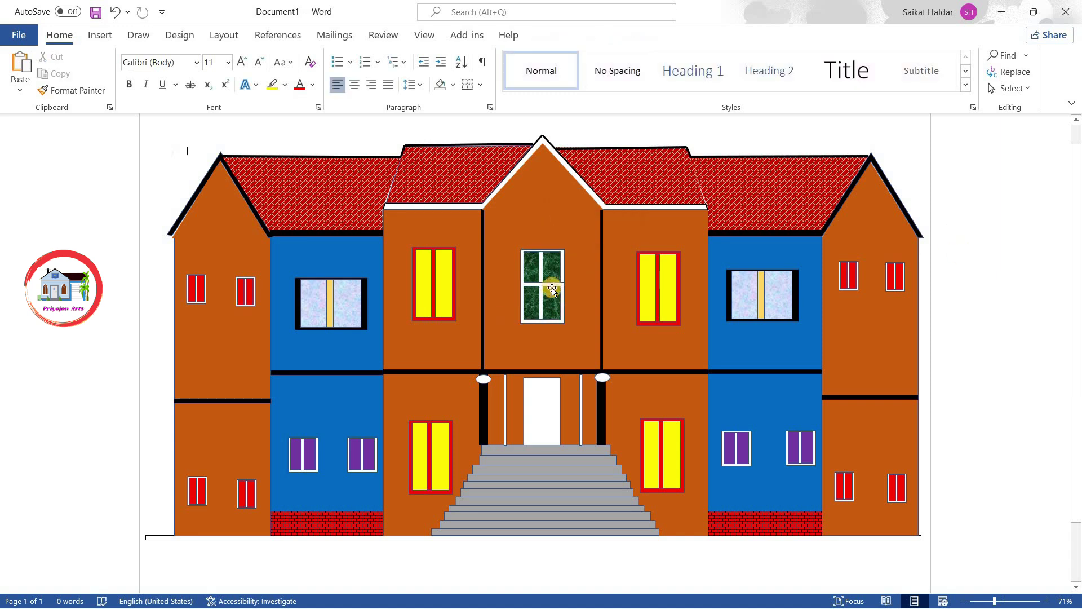
# Step: Colour the centre window's horizontal and vertical cross bars peach
pyautogui.click(530, 282)
pyautogui.rightClick(541, 264)
pyautogui.click(587, 217)
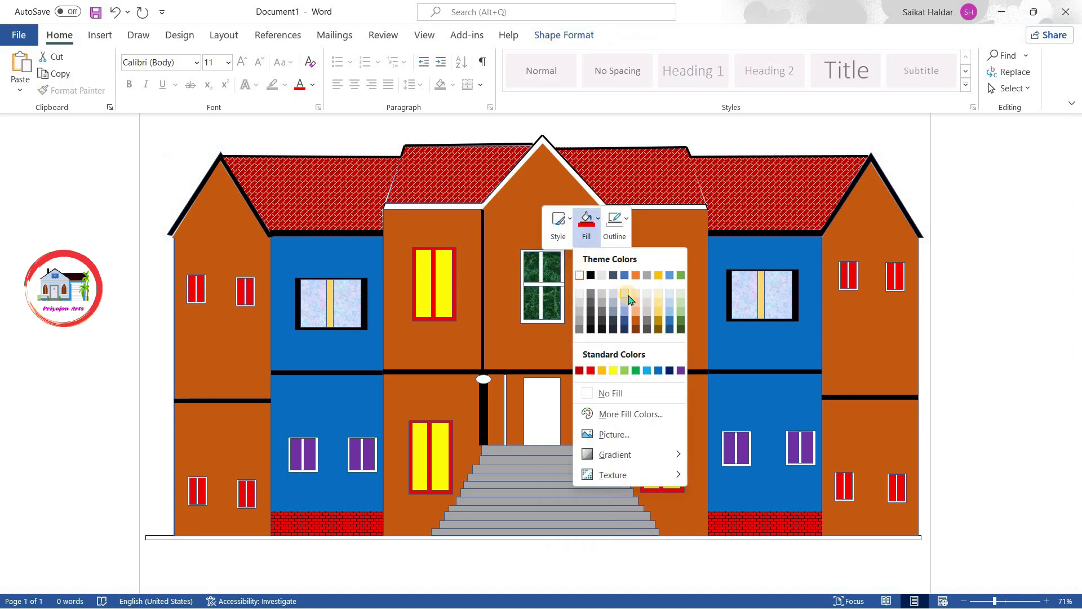
pyautogui.click(627, 304)
pyautogui.click(616, 218)
# Step: Give the door frame a purple outline
pyautogui.rightClick(558, 408)
pyautogui.click(604, 420)
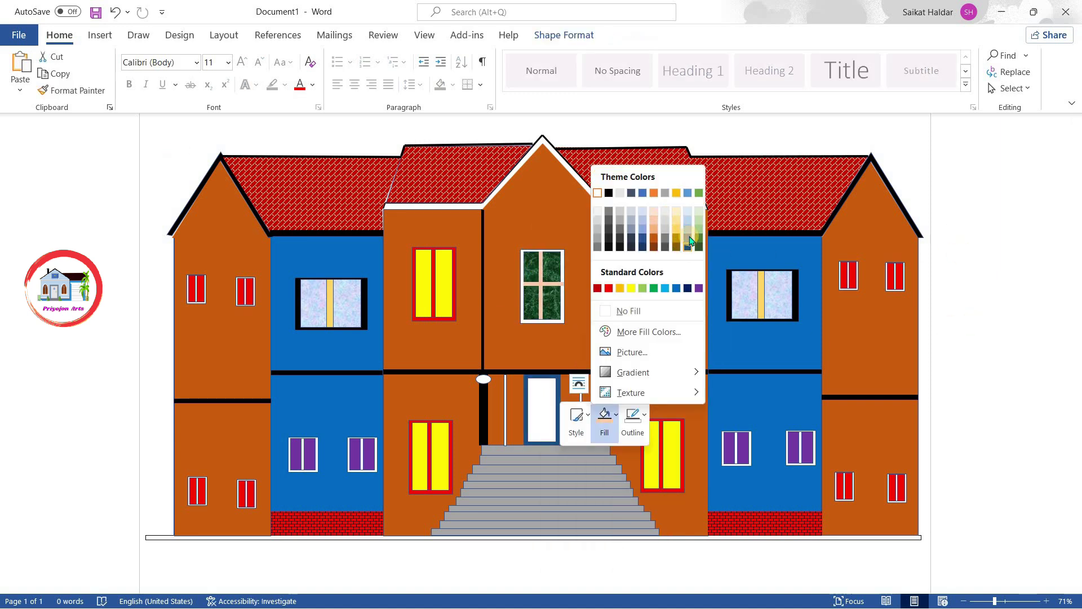
pyautogui.click(697, 287)
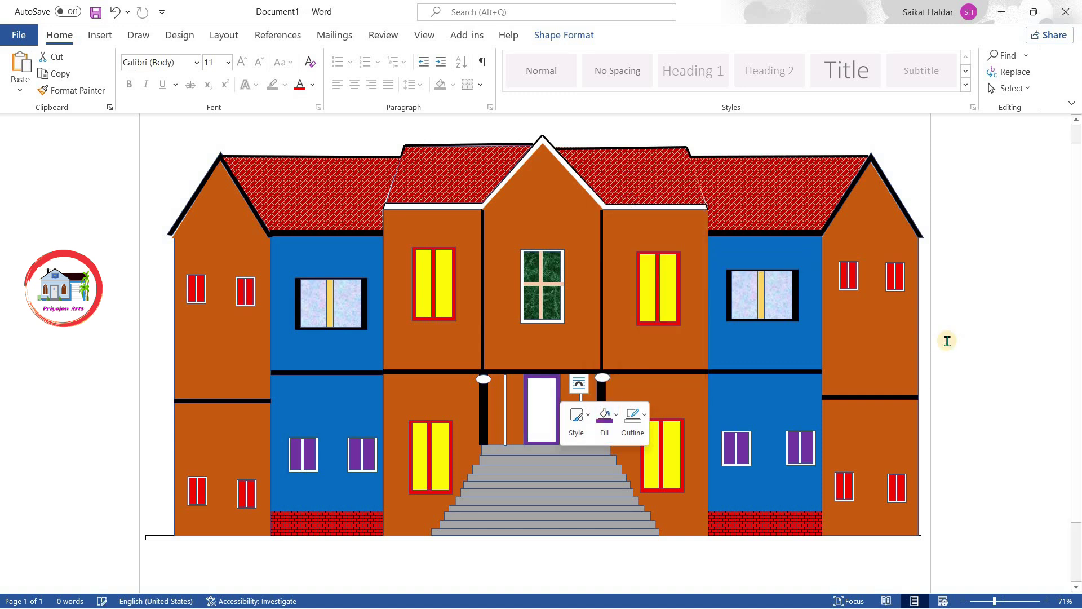
pyautogui.press('Escape')
pyautogui.click(100, 35)
pyautogui.click(175, 68)
# Step: Draw a short vertical line on the door and mirror the corner pieces with Flip Horizontal
pyautogui.click(262, 348)
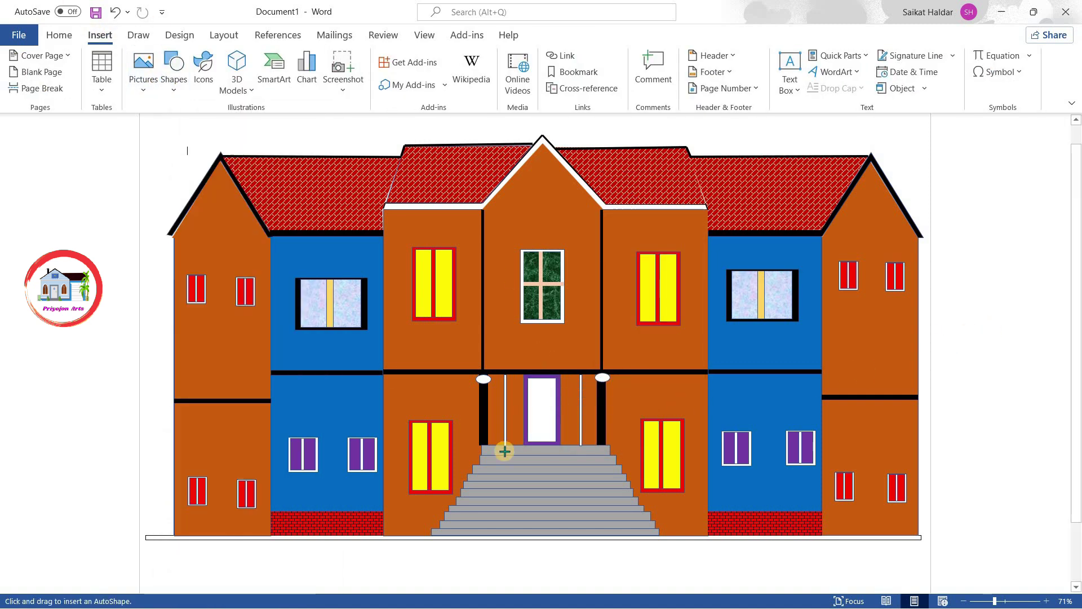
pyautogui.moveTo(535, 390); pyautogui.dragTo(535, 415)
pyautogui.scroll(4, 537, 420)
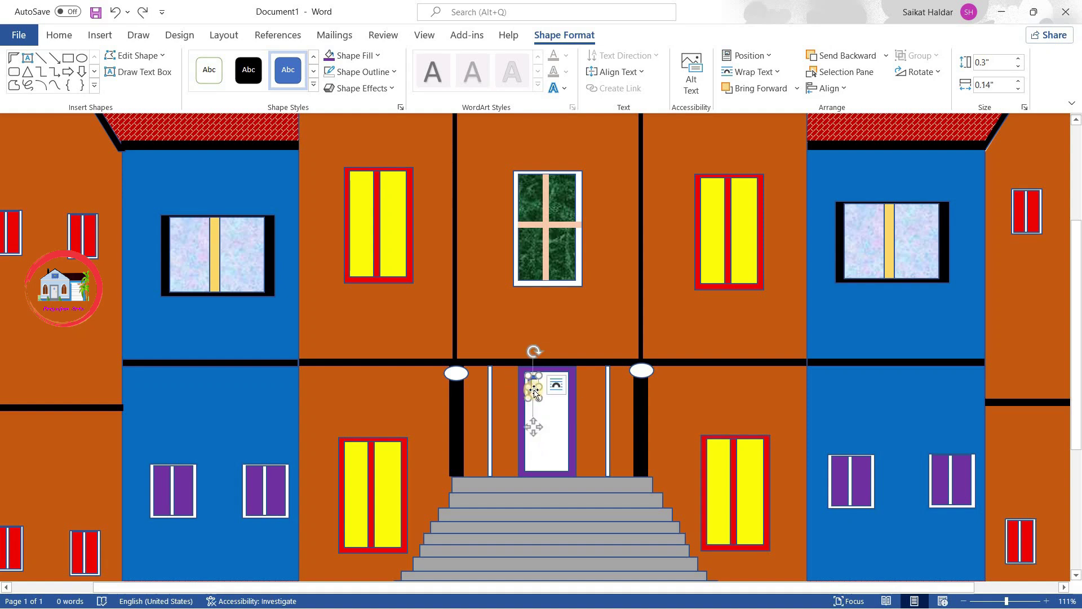
pyautogui.click(917, 72)
pyautogui.click(901, 146)
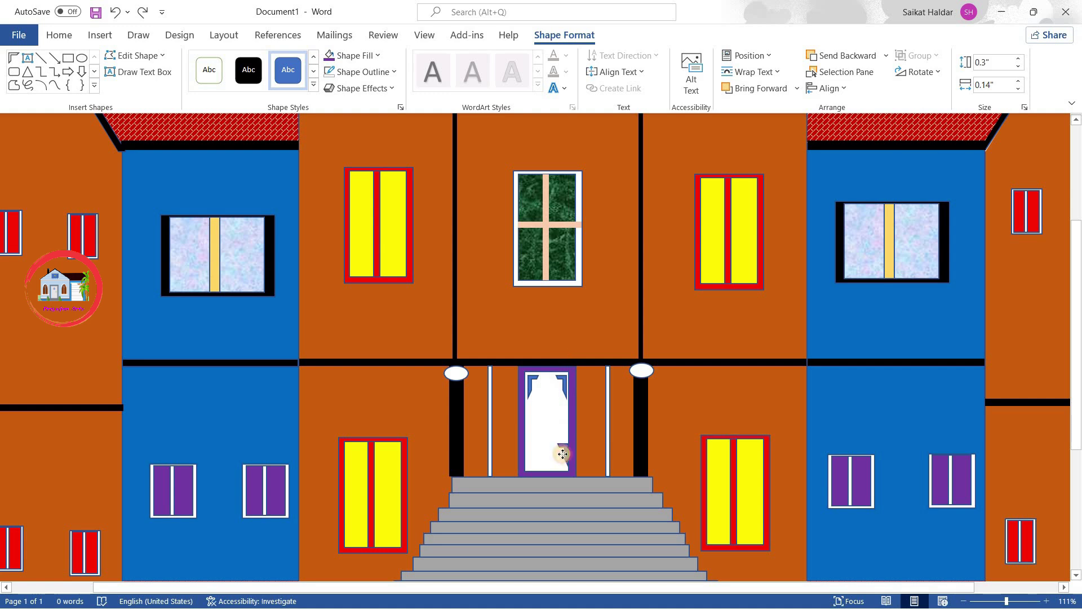
pyautogui.moveTo(560, 453); pyautogui.dragTo(561, 452)
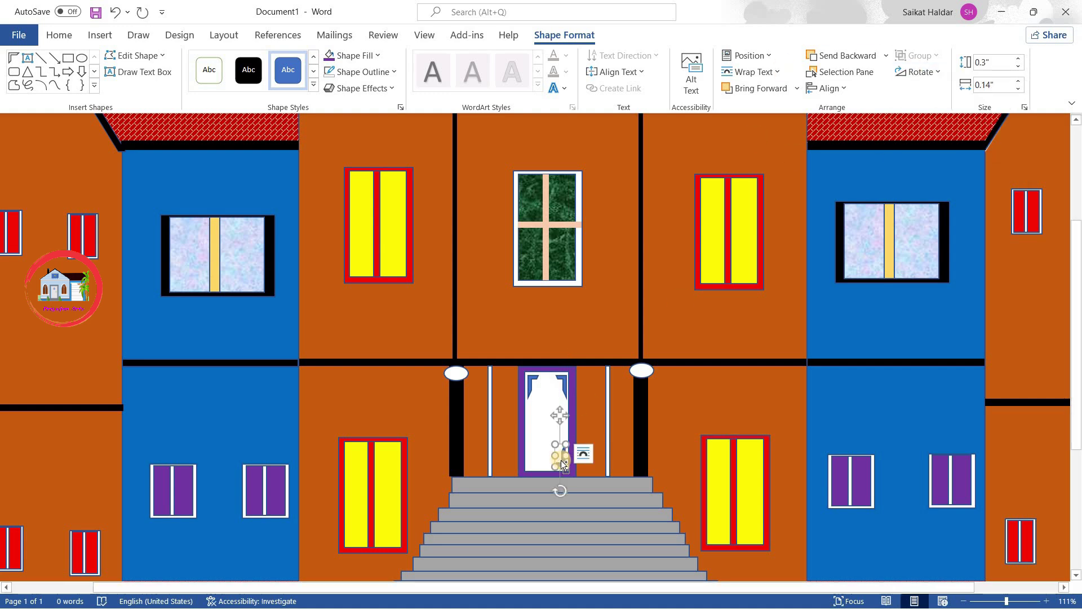
pyautogui.click(920, 72)
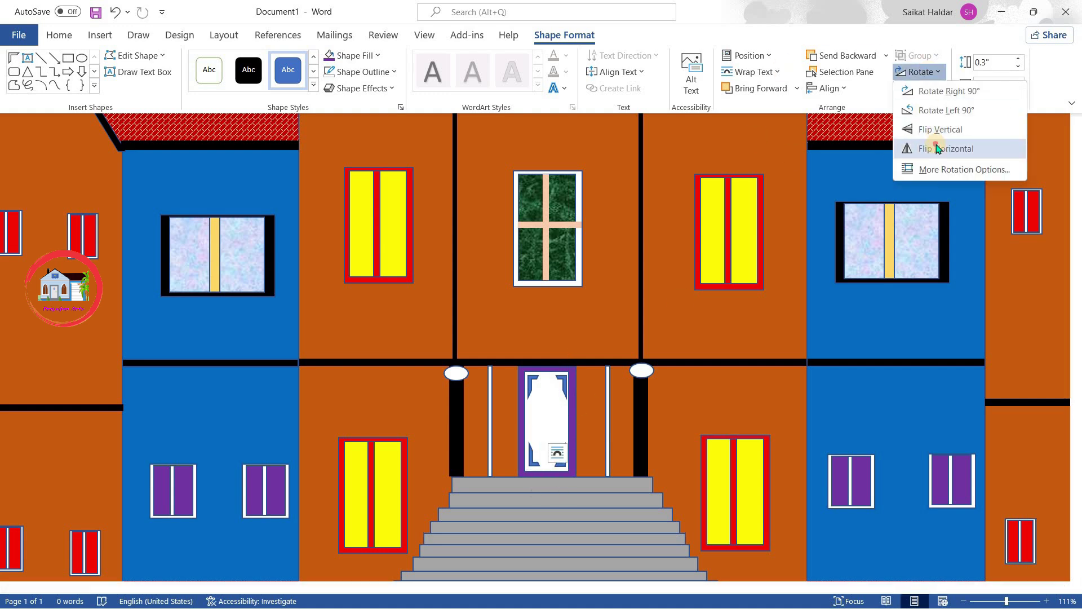
pyautogui.click(900, 128)
pyautogui.click(549, 431)
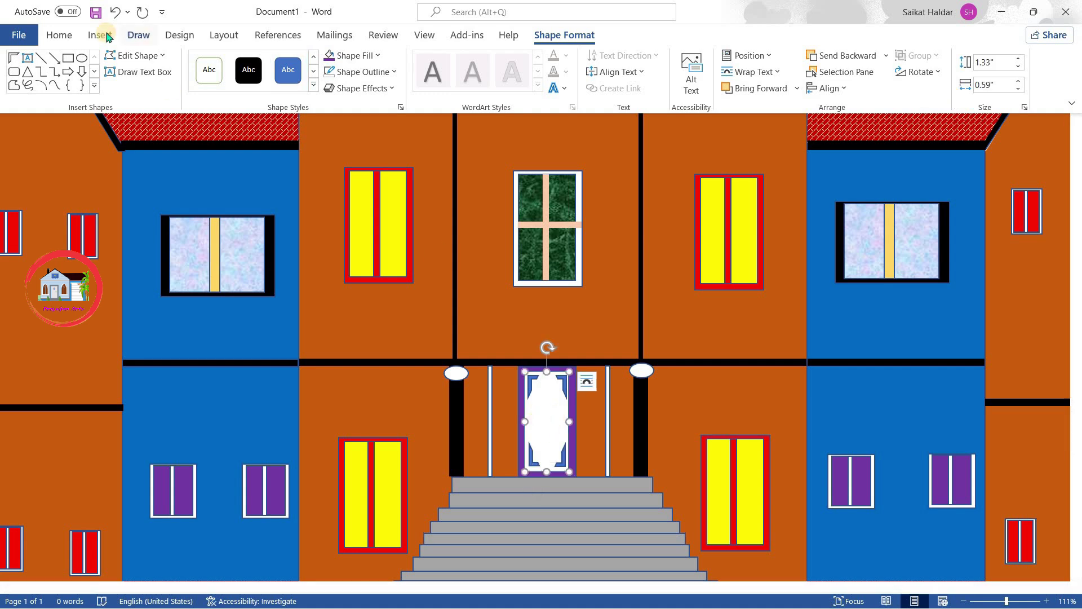
# Step: Add a narrow rounded-rectangle panel inside the door with a light-blue texture fill
pyautogui.click(100, 35)
pyautogui.click(173, 68)
pyautogui.click(184, 206)
pyautogui.moveTo(539, 402); pyautogui.dragTo(551, 454)
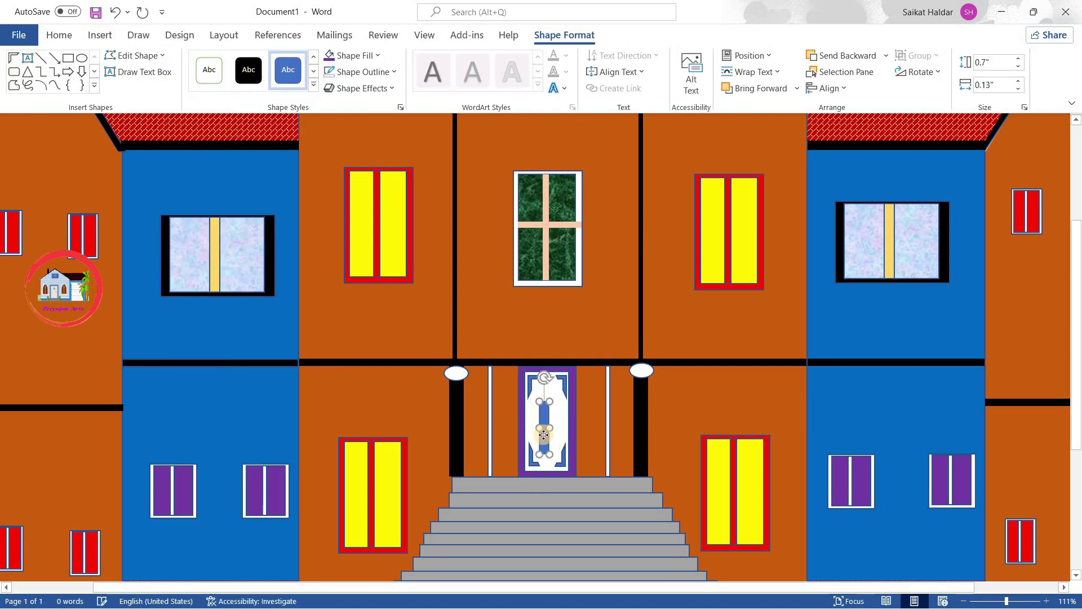
pyautogui.rightClick(549, 434)
pyautogui.click(591, 457)
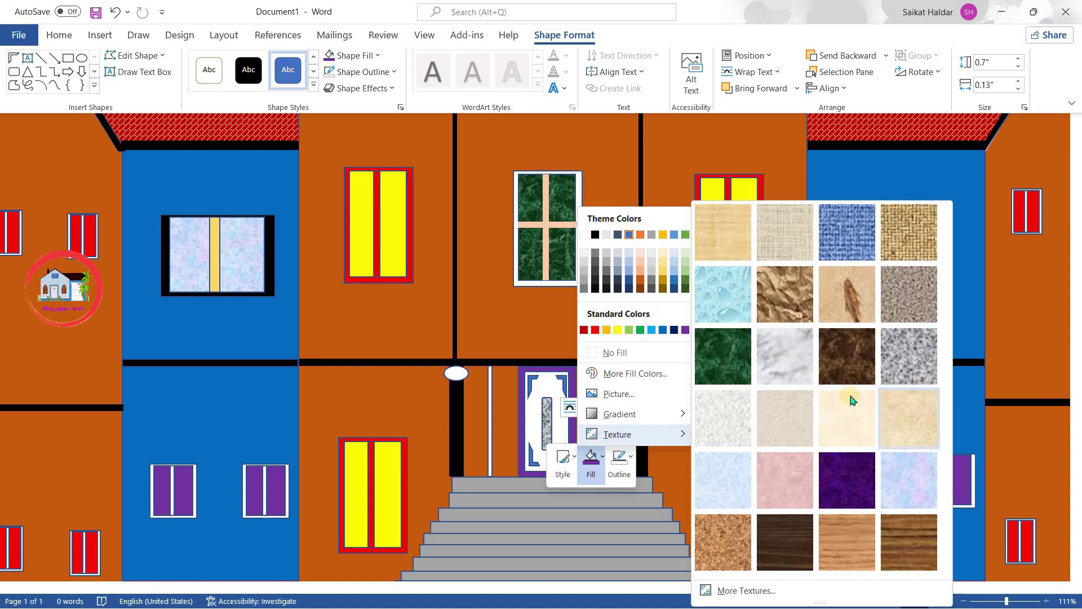
pyautogui.click(723, 294)
pyautogui.click(559, 425)
# Step: Place a tiny oval knob on the door with a 3 pt green outline
pyautogui.click(82, 58)
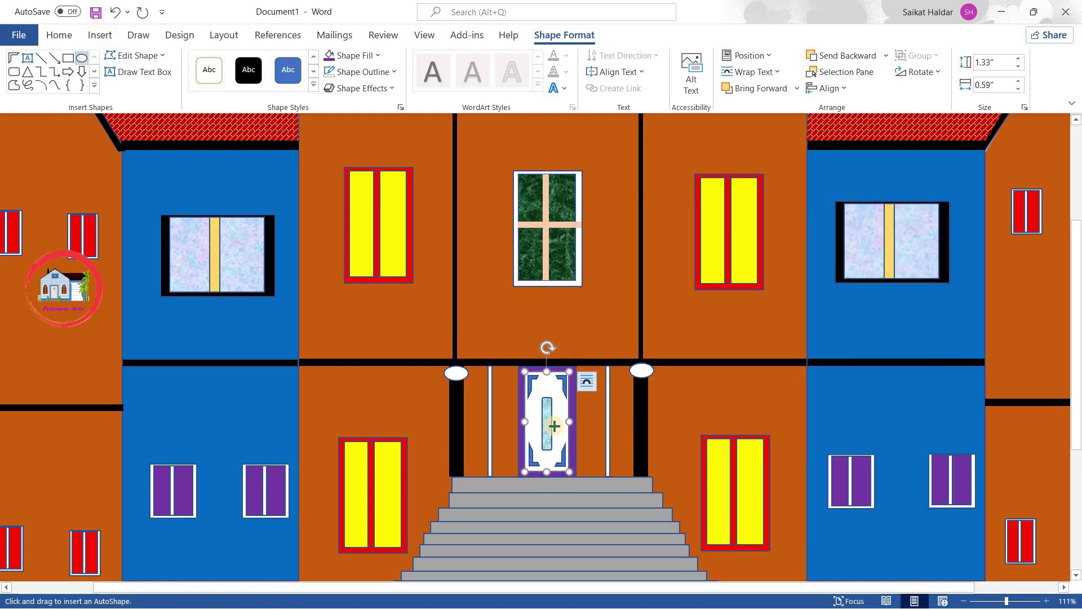
pyautogui.click(562, 415)
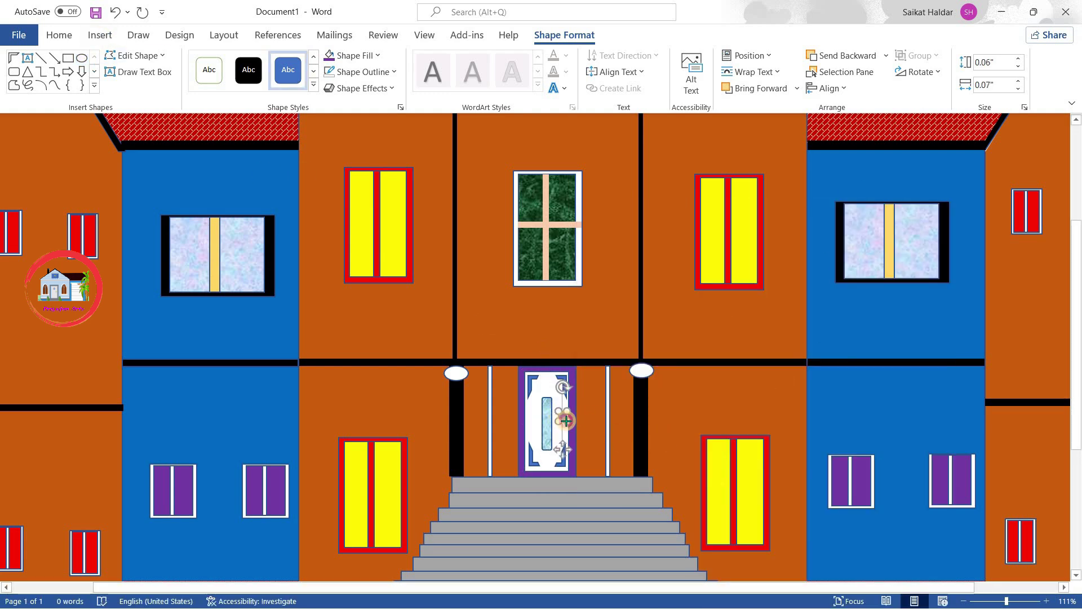
pyautogui.rightClick(560, 417)
pyautogui.click(631, 443)
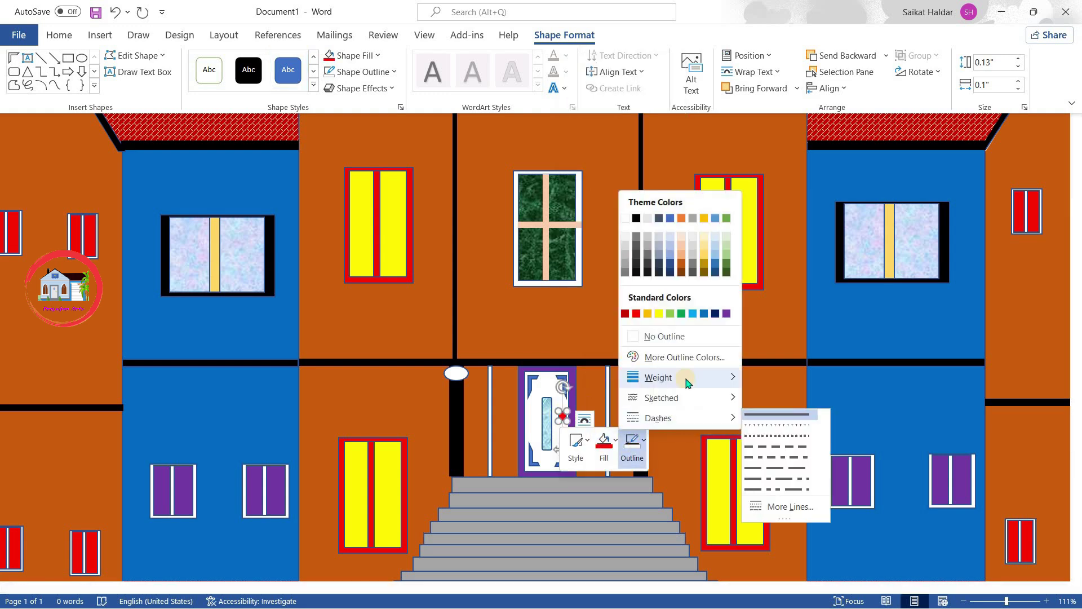
pyautogui.click(800, 487)
pyautogui.click(632, 443)
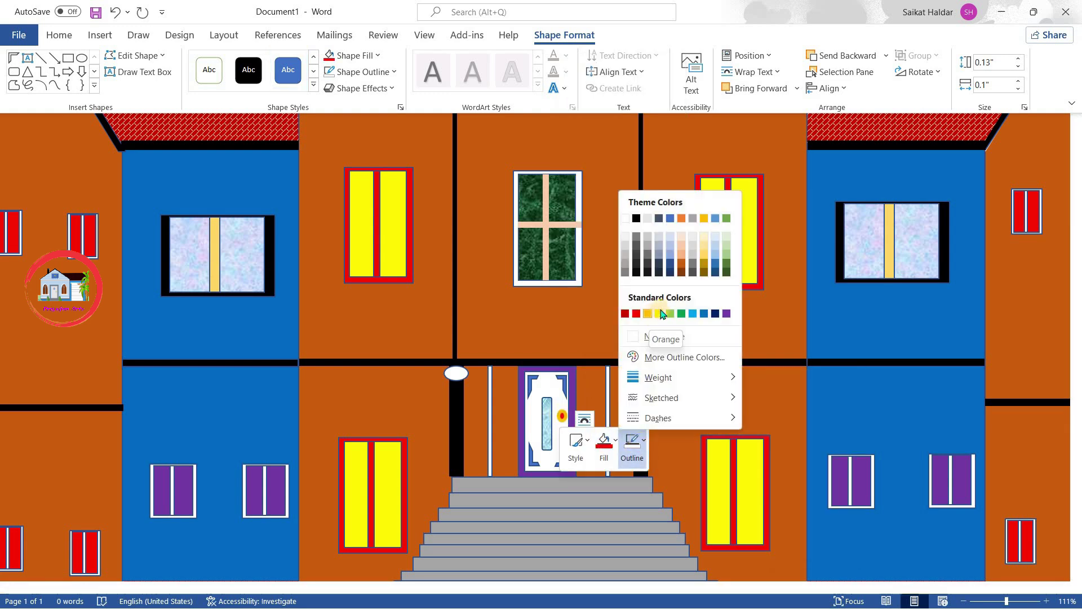
pyautogui.click(682, 313)
pyautogui.click(639, 322)
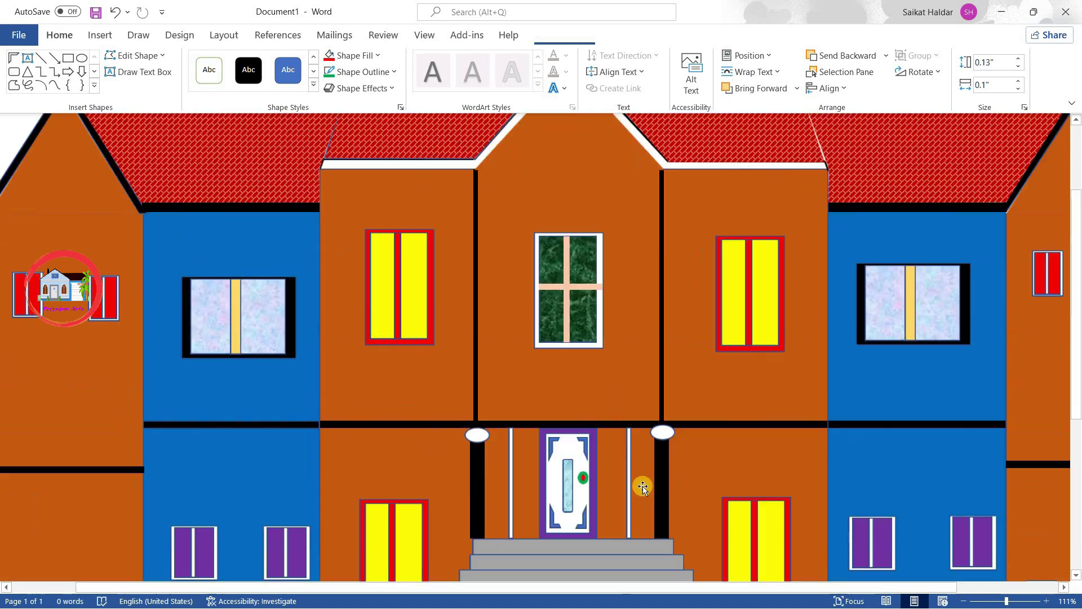
pyautogui.scroll(-3, 474, 210)
# Step: Draw another tiny shape on the door and give it a fill colour
pyautogui.click(100, 35)
pyautogui.click(173, 70)
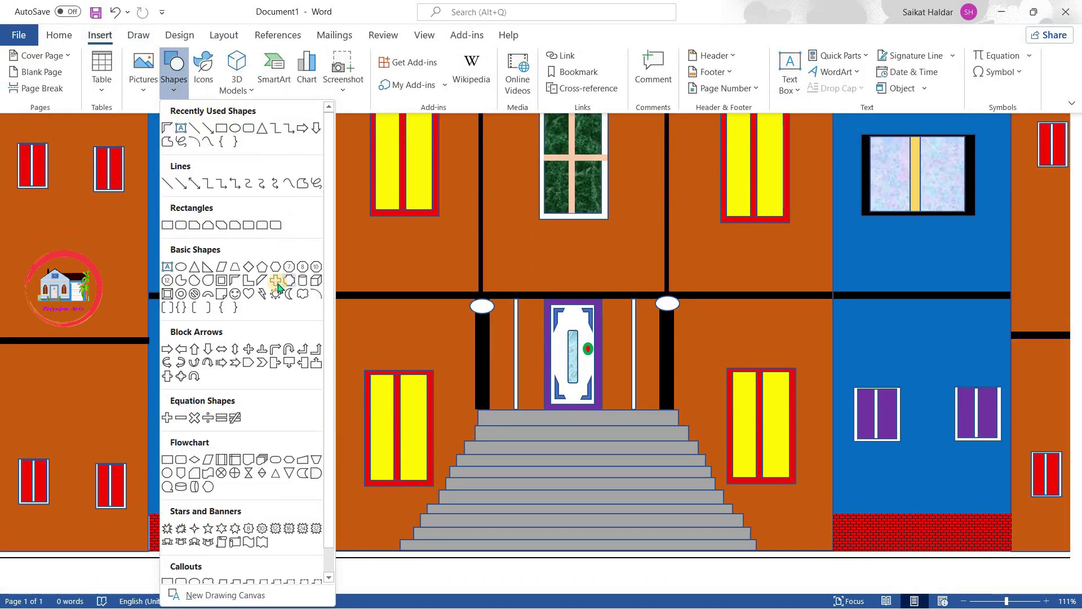
pyautogui.click(220, 306)
pyautogui.moveTo(589, 368); pyautogui.dragTo(593, 374)
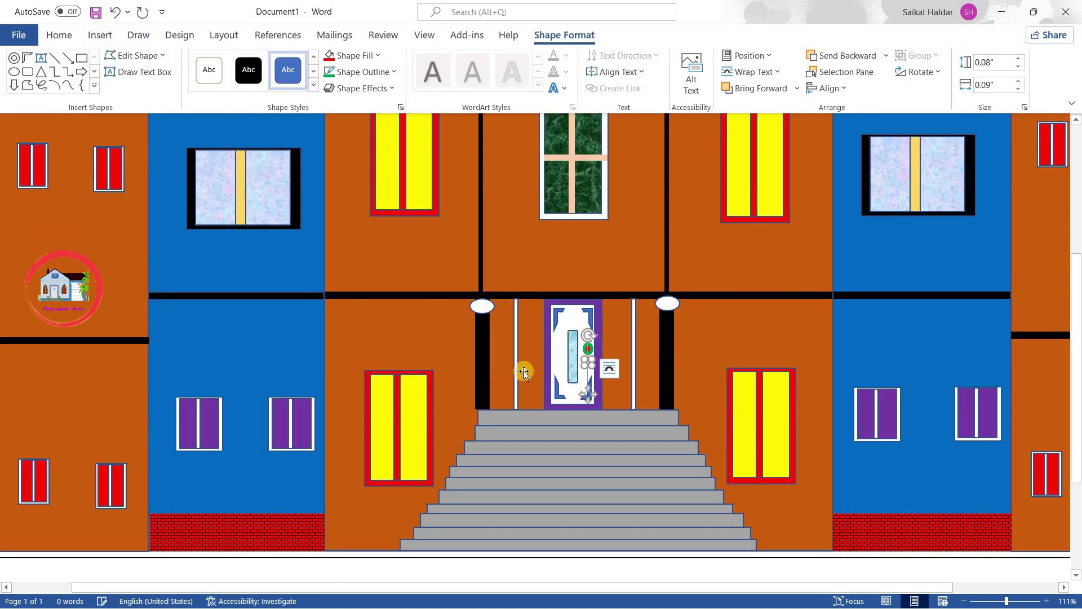
pyautogui.rightClick(589, 366)
pyautogui.click(633, 395)
pyautogui.click(748, 265)
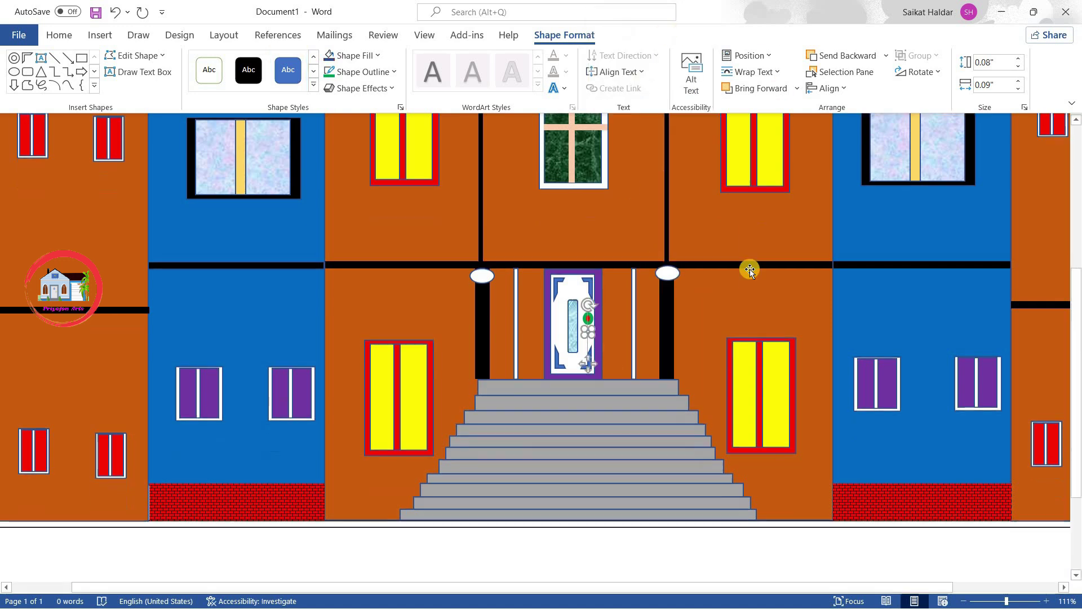
pyautogui.scroll(-1, 935, 506)
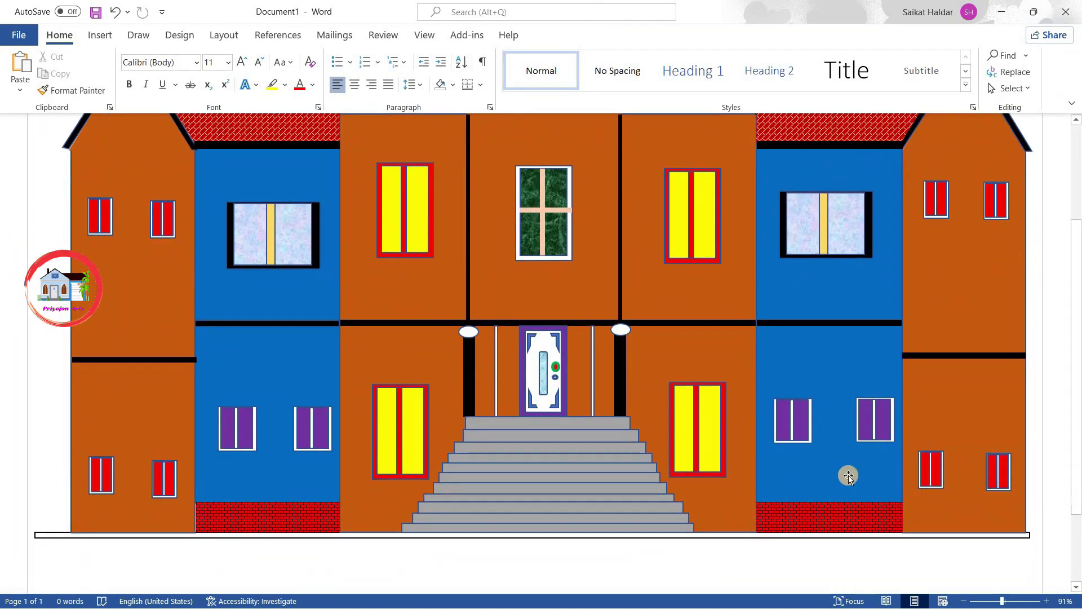
# Step: Stretch the left red brick strip outward across the left wing's base
pyautogui.click(203, 516)
pyautogui.moveTo(196, 532); pyautogui.dragTo(74, 530)
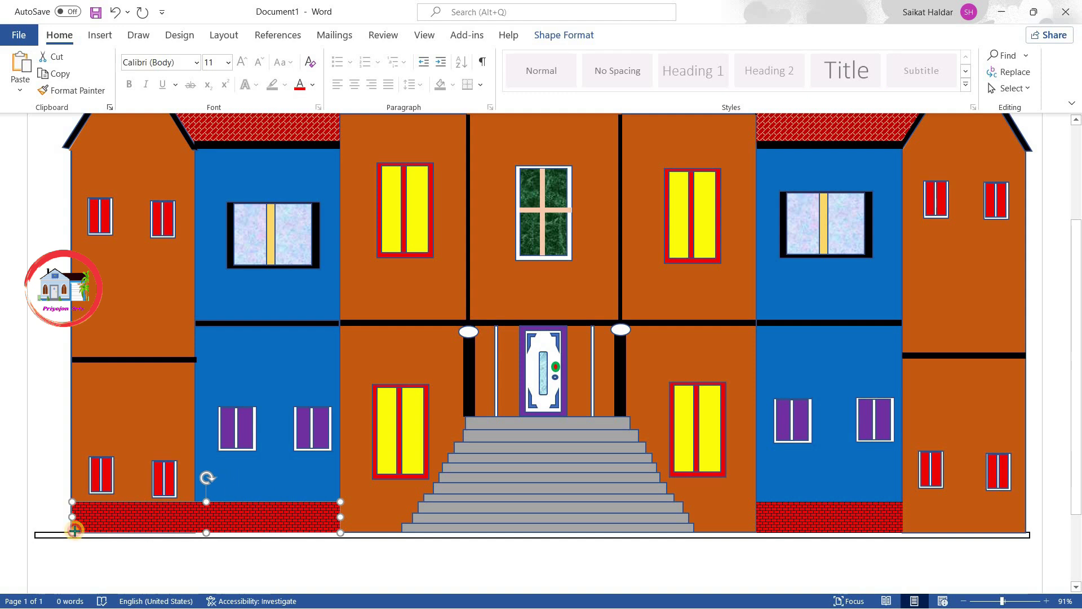
pyautogui.click(507, 580)
pyautogui.scroll(-3, 508, 579)
# Step: Stretch the right red brick strip outward to the building's right edge
pyautogui.click(891, 427)
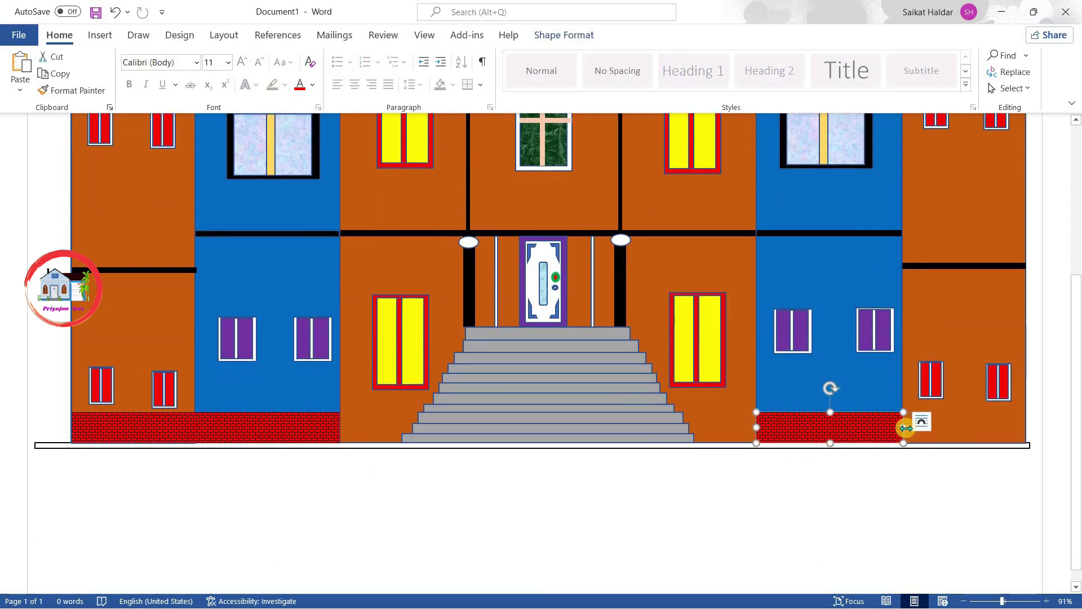
pyautogui.moveTo(903, 427); pyautogui.dragTo(1023, 433)
pyautogui.scroll(-1, 851, 319)
pyautogui.scroll(3, 665, 526)
pyautogui.scroll(-3, 664, 527)
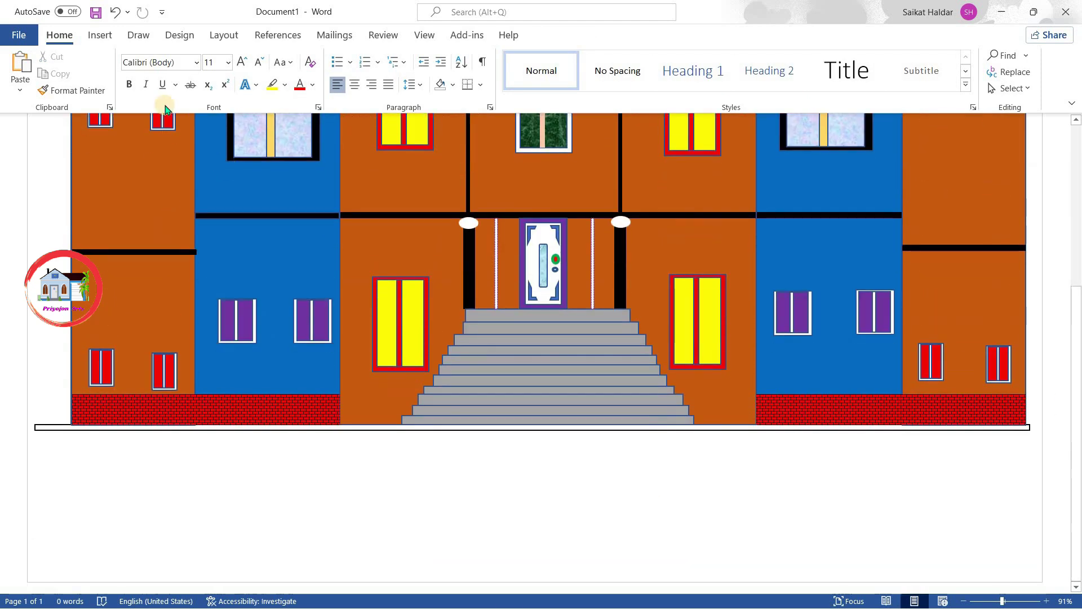
pyautogui.click(99, 35)
pyautogui.click(174, 71)
pyautogui.click(164, 228)
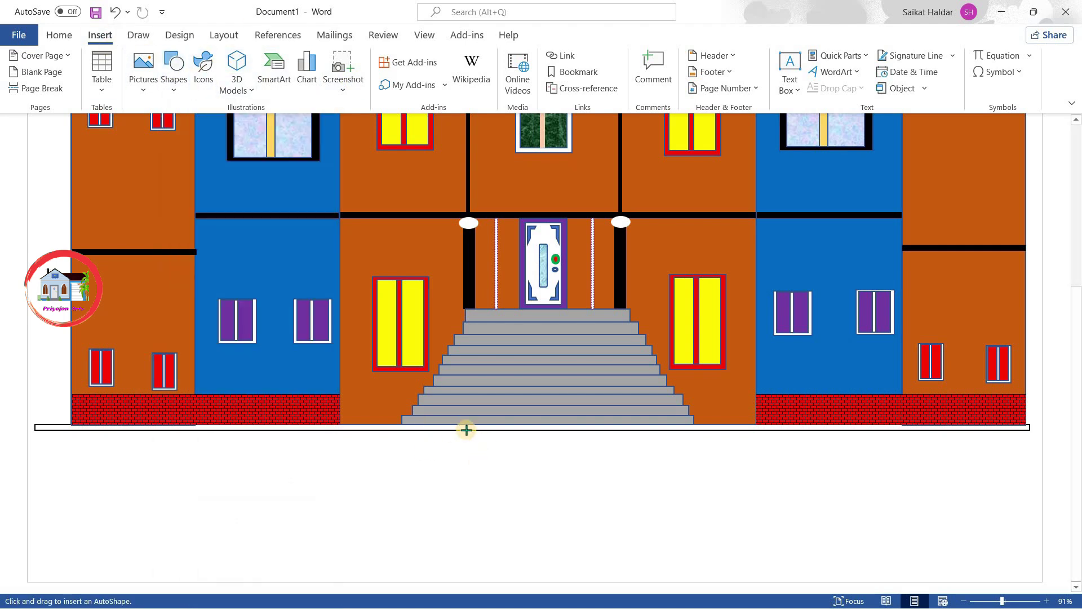
# Step: Close the freeform road into a trapezoid, fill it dark blue-gray, and move it aside
pyautogui.click(363, 582)
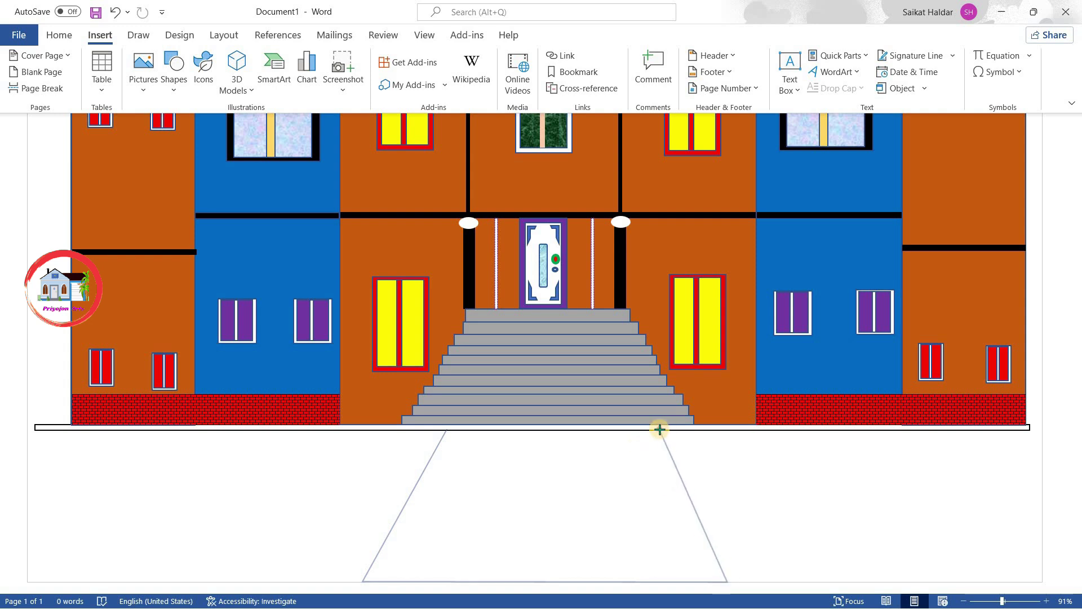
pyautogui.click(445, 429)
pyautogui.rightClick(593, 487)
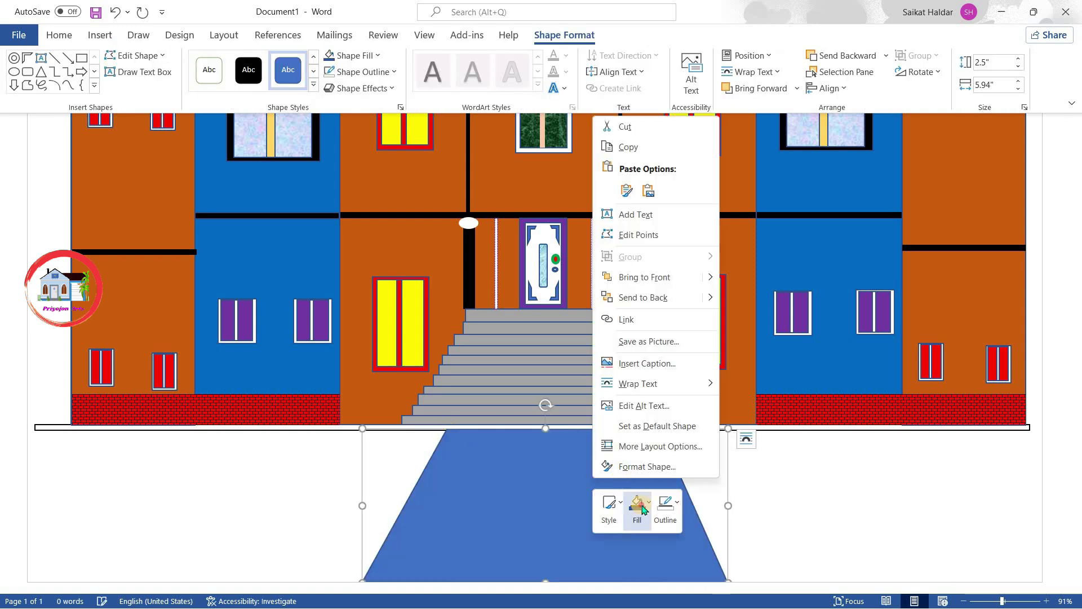
pyautogui.click(634, 510)
pyautogui.click(667, 327)
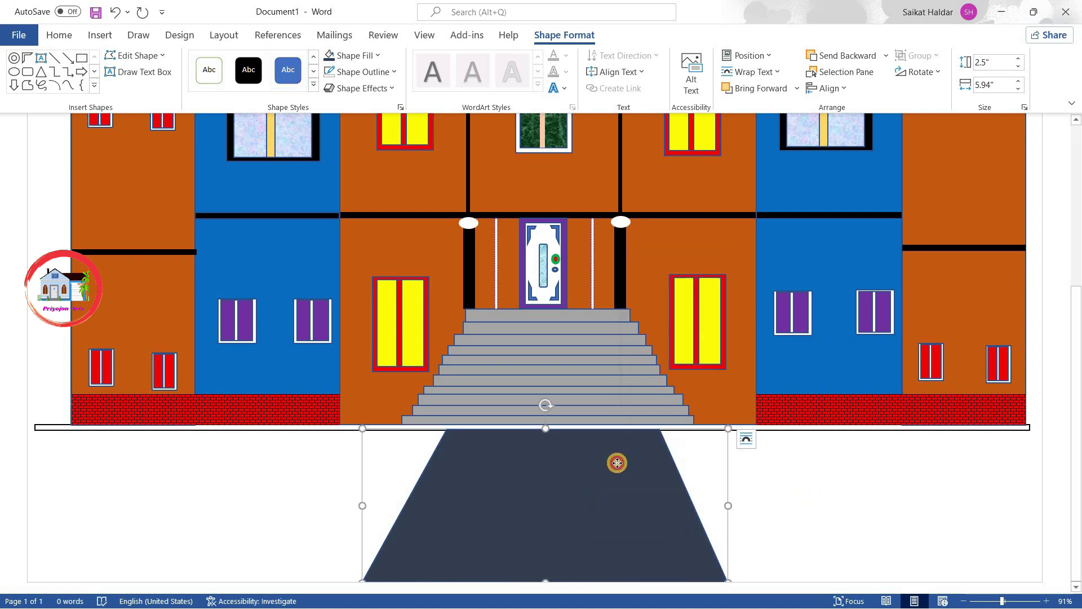
pyautogui.click(906, 404)
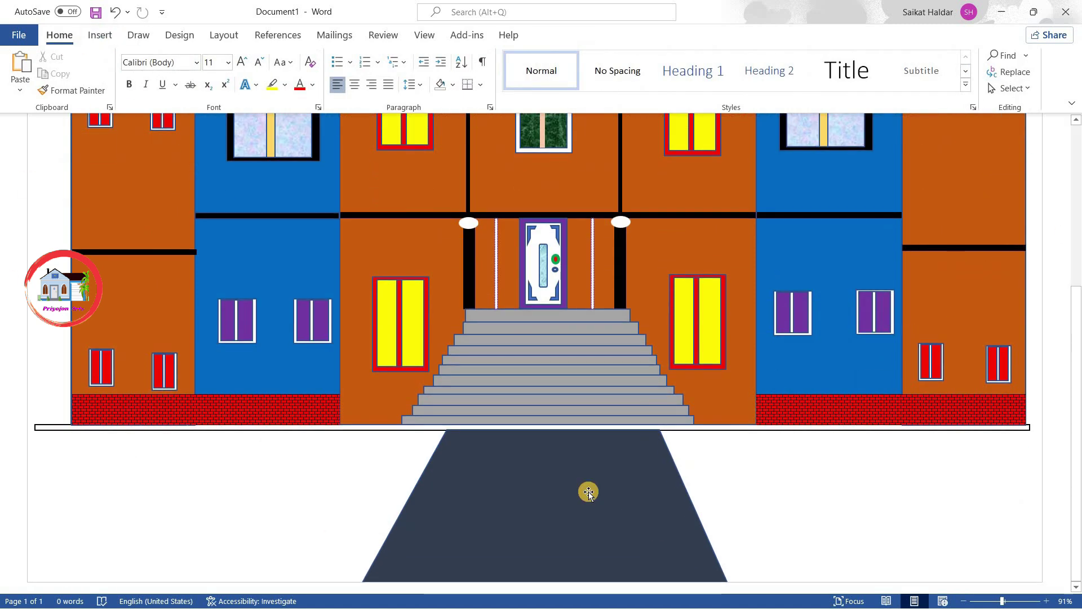
pyautogui.moveTo(588, 492); pyautogui.dragTo(905, 210)
# Step: Stretch the thin bottom rectangle to the page bottom and fill it bright green as a lawn
pyautogui.click(599, 427)
pyautogui.moveTo(532, 427); pyautogui.dragTo(528, 577)
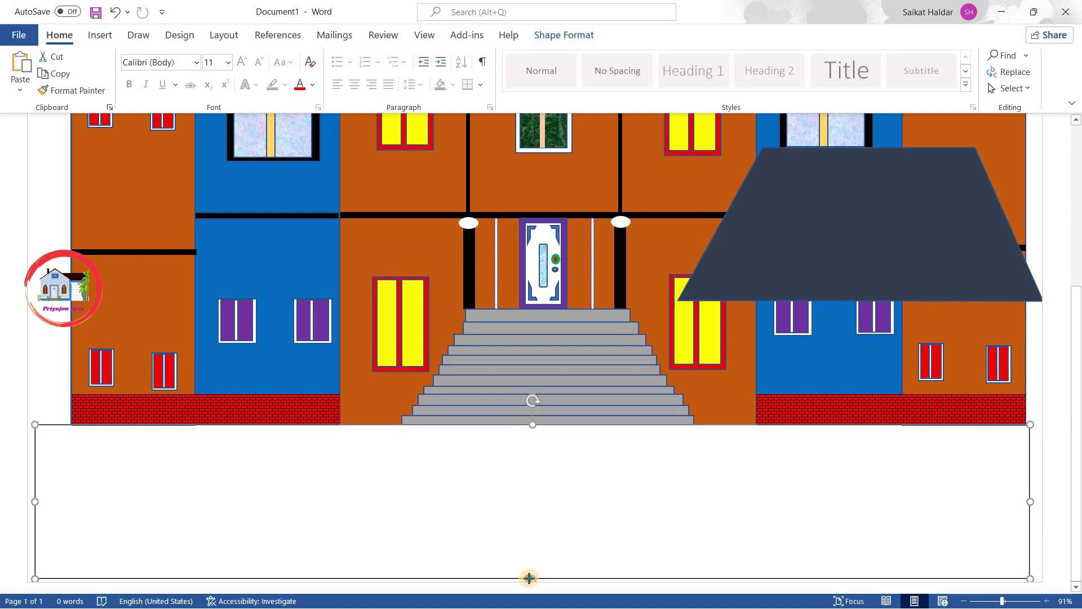
pyautogui.rightClick(555, 493)
pyautogui.click(603, 524)
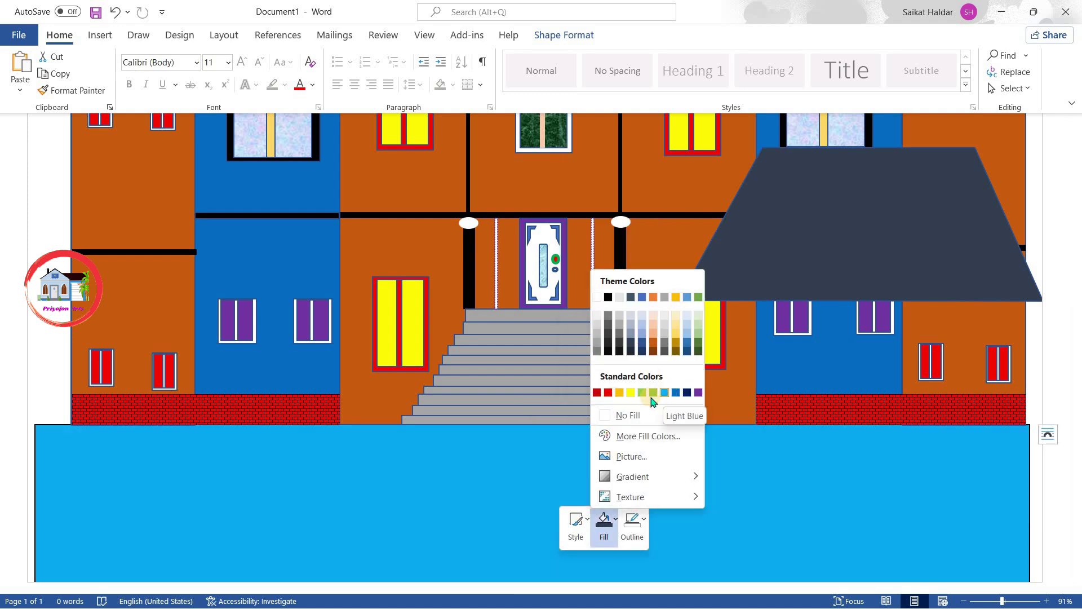
pyautogui.click(624, 437)
pyautogui.click(463, 259)
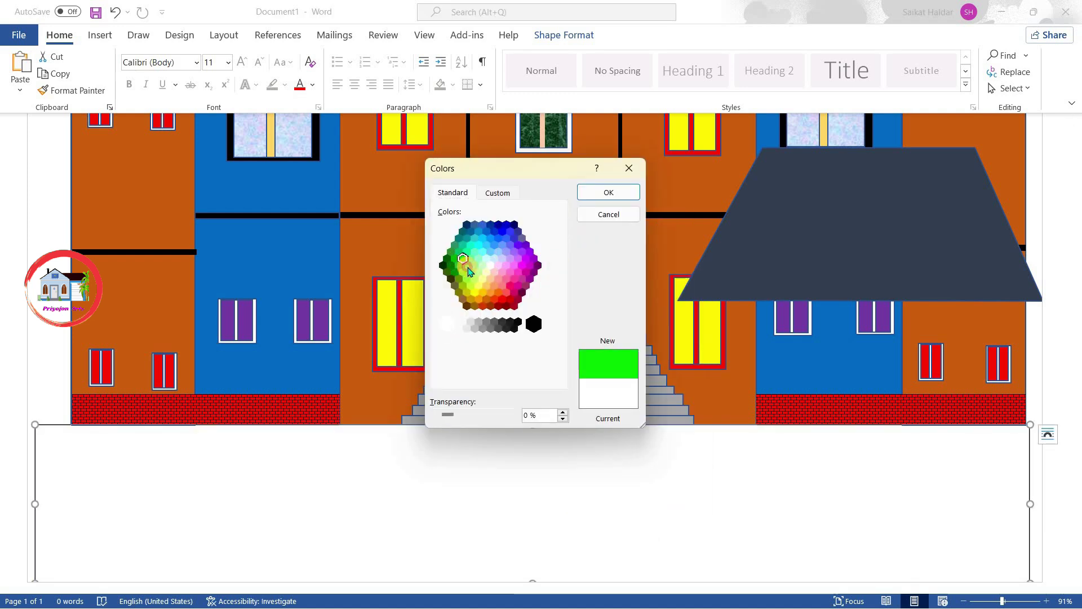
pyautogui.click(608, 192)
# Step: Move the dark road trapezoid down onto the green lawn
pyautogui.moveTo(858, 227); pyautogui.dragTo(529, 502)
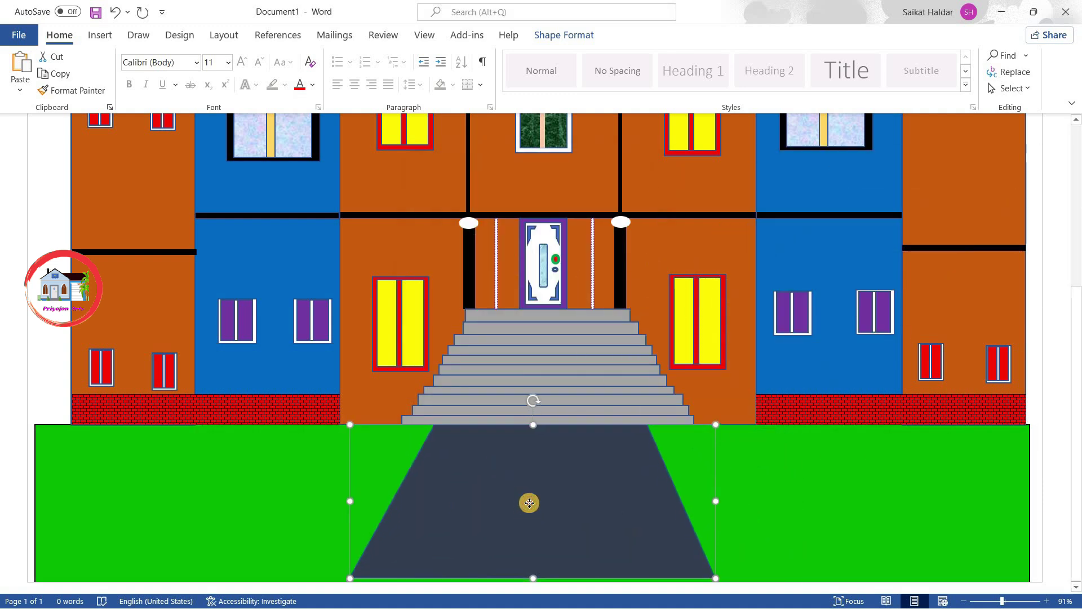
pyautogui.scroll(3, 838, 370)
pyautogui.keyDown('ctrl'); pyautogui.scroll(-2, 837, 370); pyautogui.keyUp('ctrl')
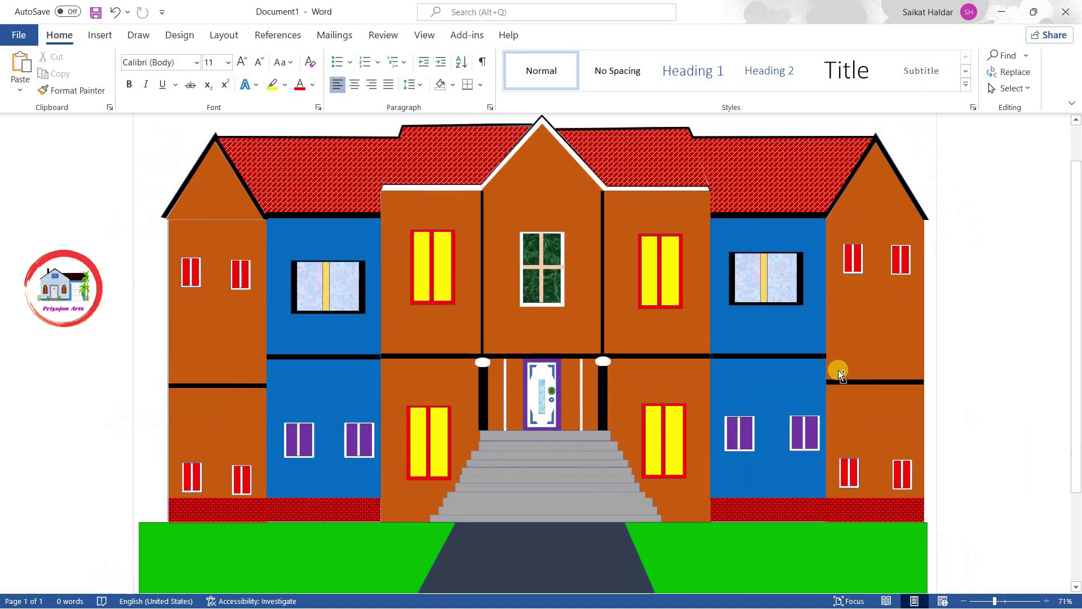
# Step: Set the SCHOOL text on the gable to size 22
pyautogui.scroll(2, 955, 339)
pyautogui.click(551, 230)
pyautogui.write('SCHOOL')
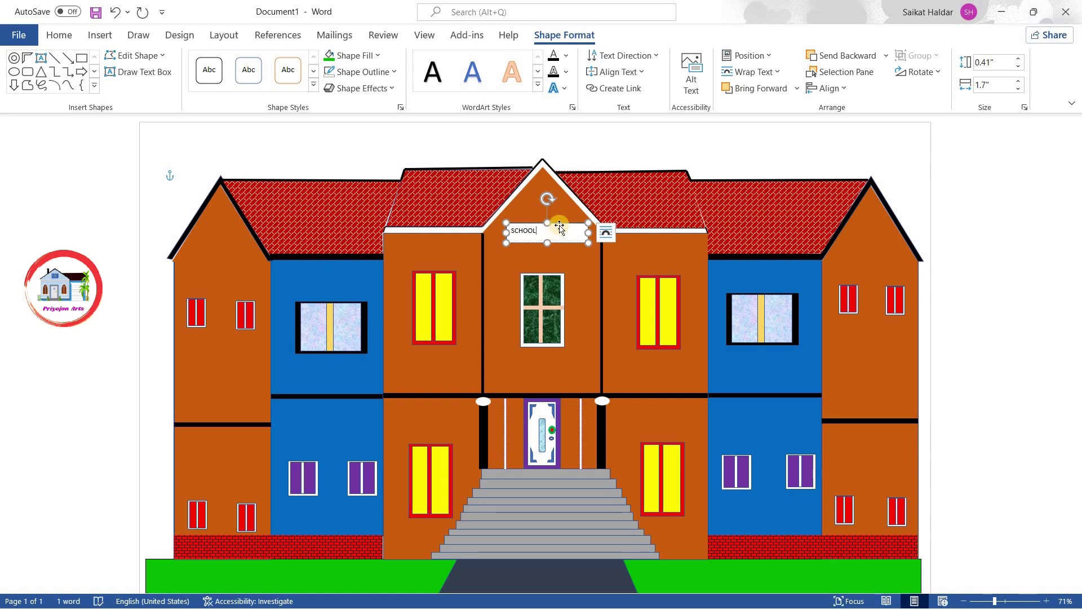
pyautogui.moveTo(559, 227); pyautogui.dragTo(509, 230)
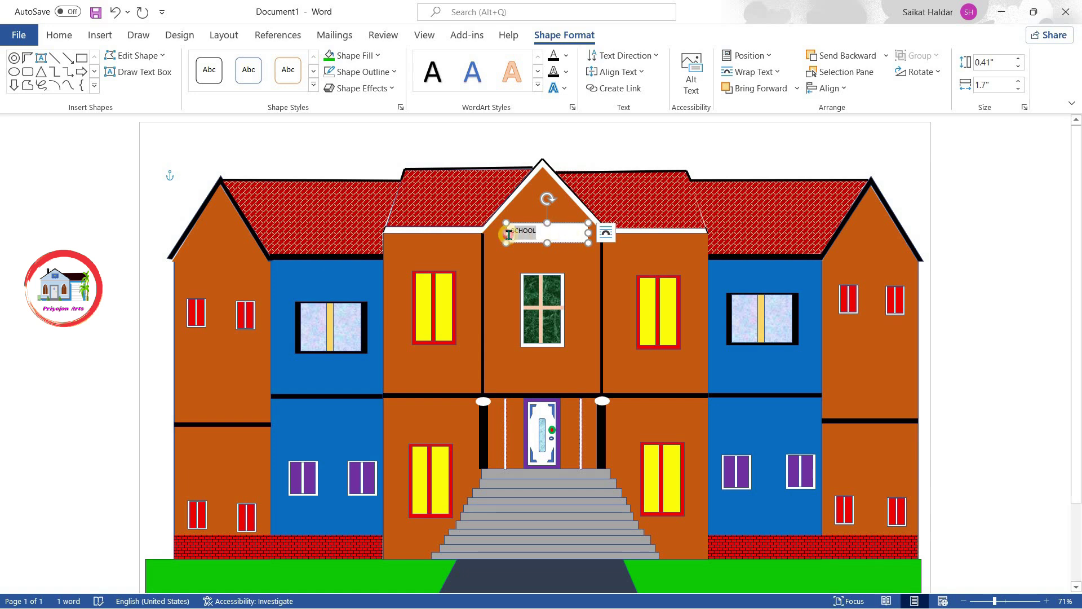
pyautogui.click(60, 39)
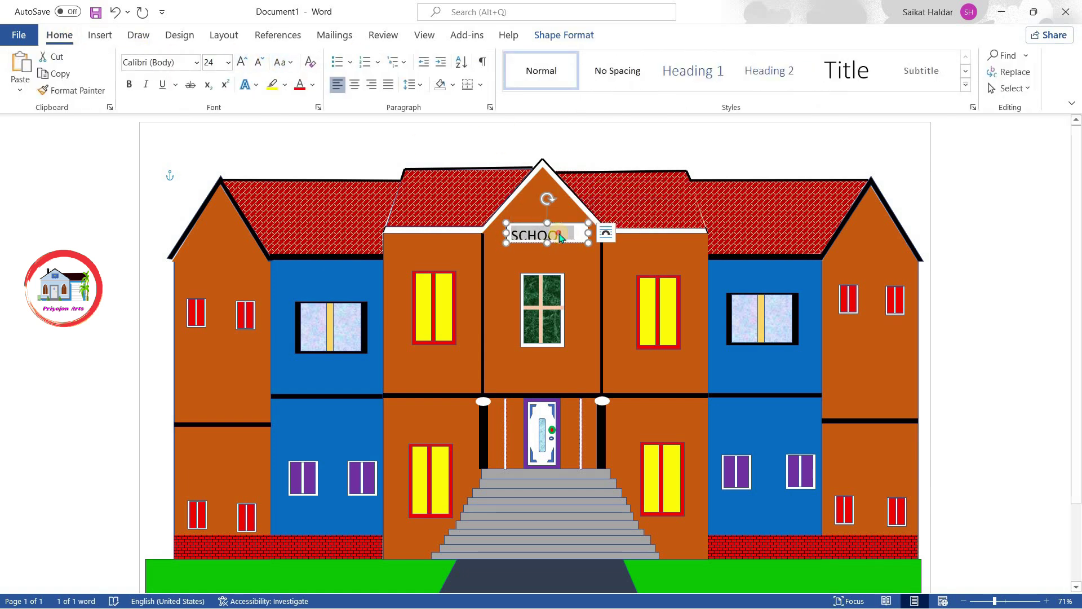
pyautogui.click(260, 62)
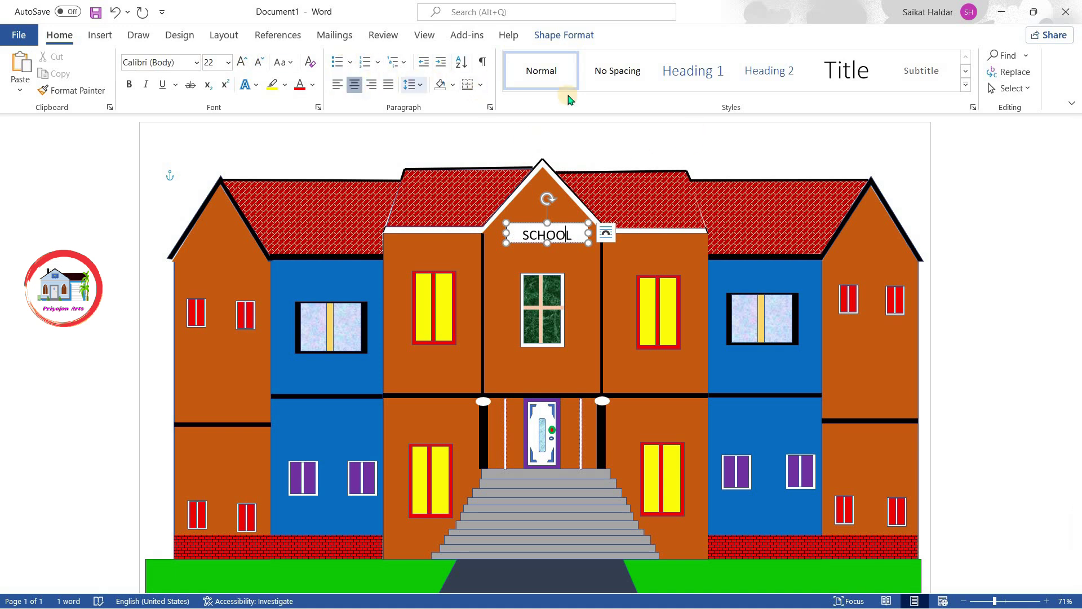
pyautogui.click(420, 85)
pyautogui.click(430, 124)
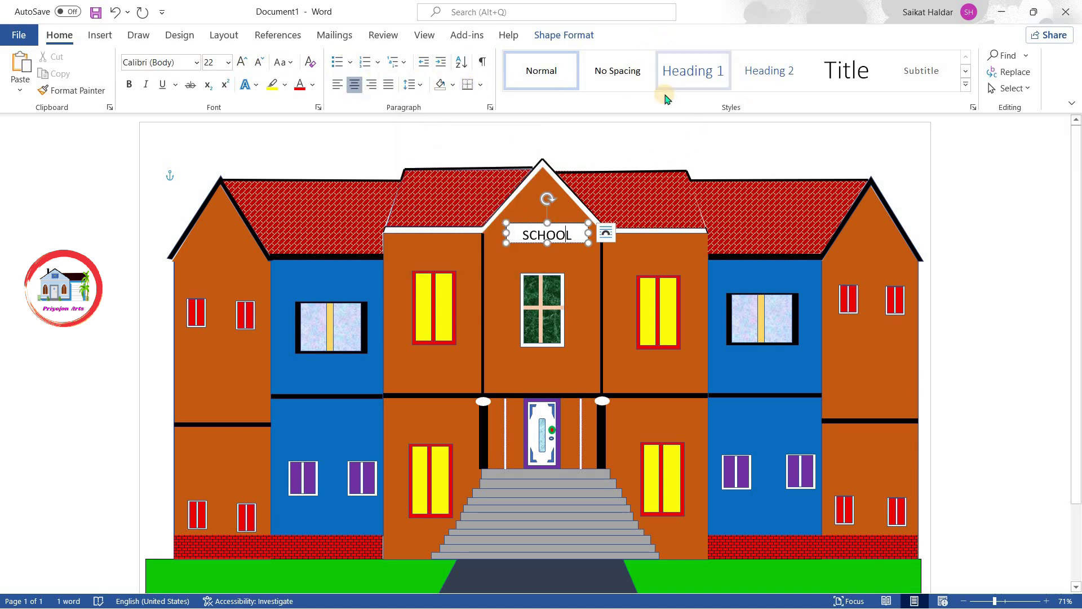
# Step: Make SCHOOL bold Arial Black and enlarge its box so the text fits
pyautogui.doubleClick(556, 230)
pyautogui.click(59, 35)
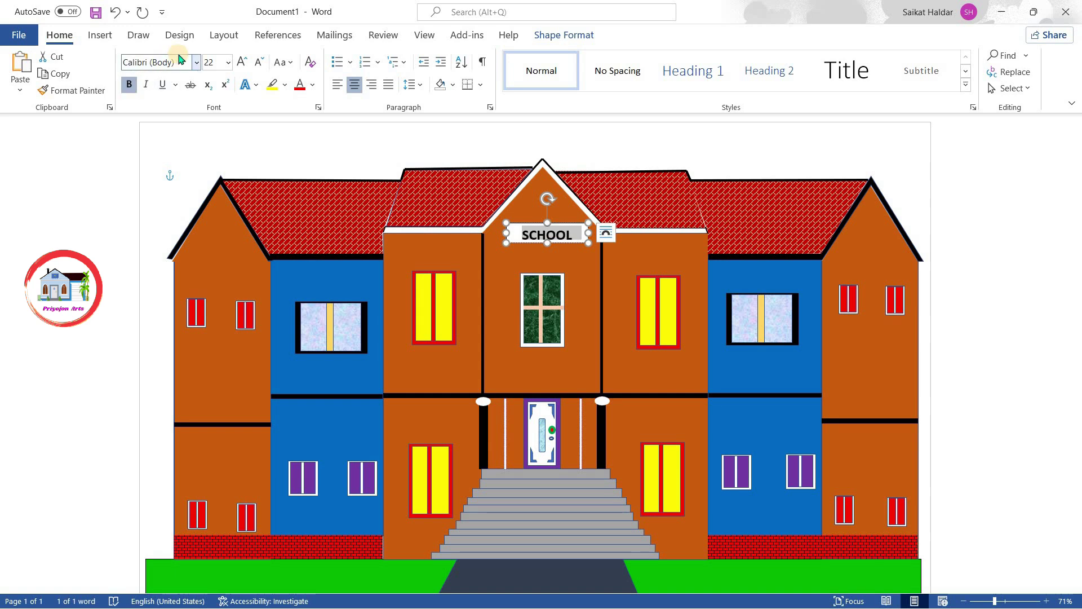
pyautogui.click(197, 62)
pyautogui.click(146, 433)
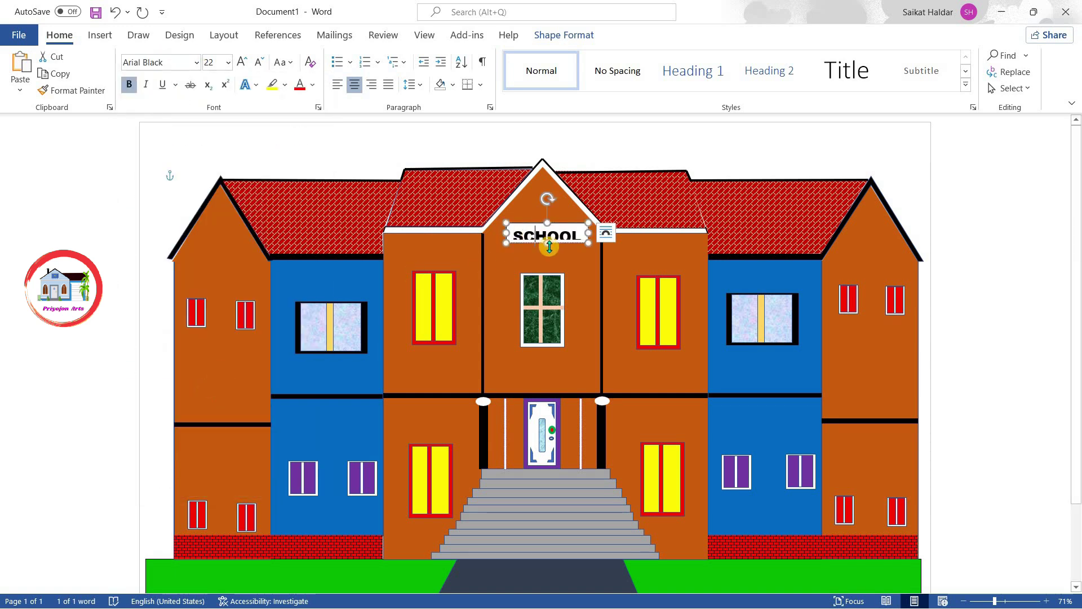
pyautogui.moveTo(549, 247); pyautogui.dragTo(525, 216)
pyautogui.click(548, 219)
# Step: Remove the outline from the SCHOOL sign box
pyautogui.scroll(-1, 555, 214)
pyautogui.rightClick(536, 210)
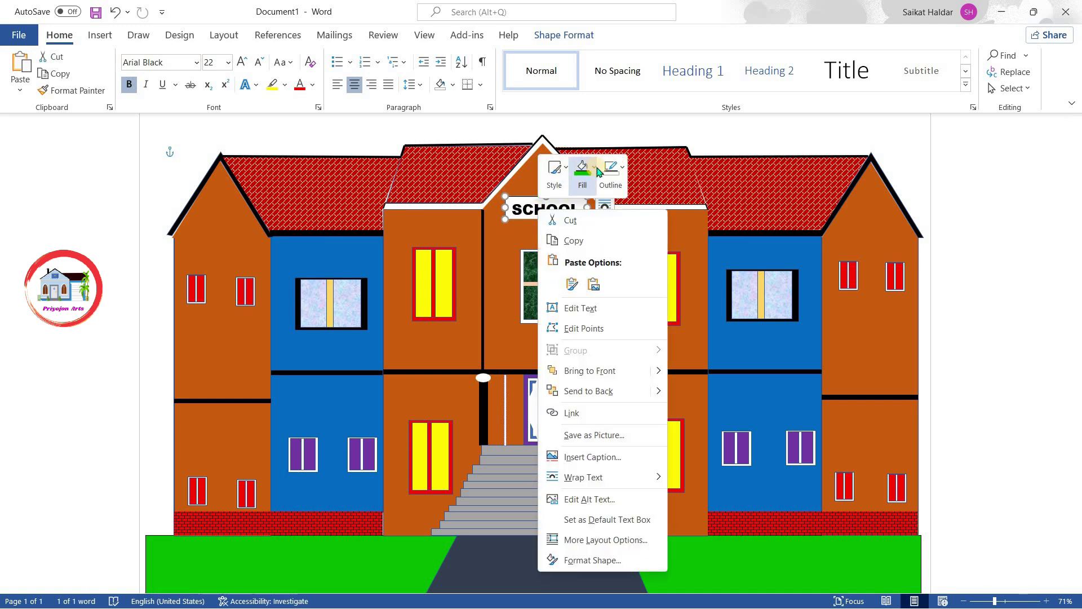
pyautogui.click(611, 169)
pyautogui.click(644, 382)
pyautogui.click(974, 176)
pyautogui.scroll(-1, 974, 176)
pyautogui.scroll(1, 971, 215)
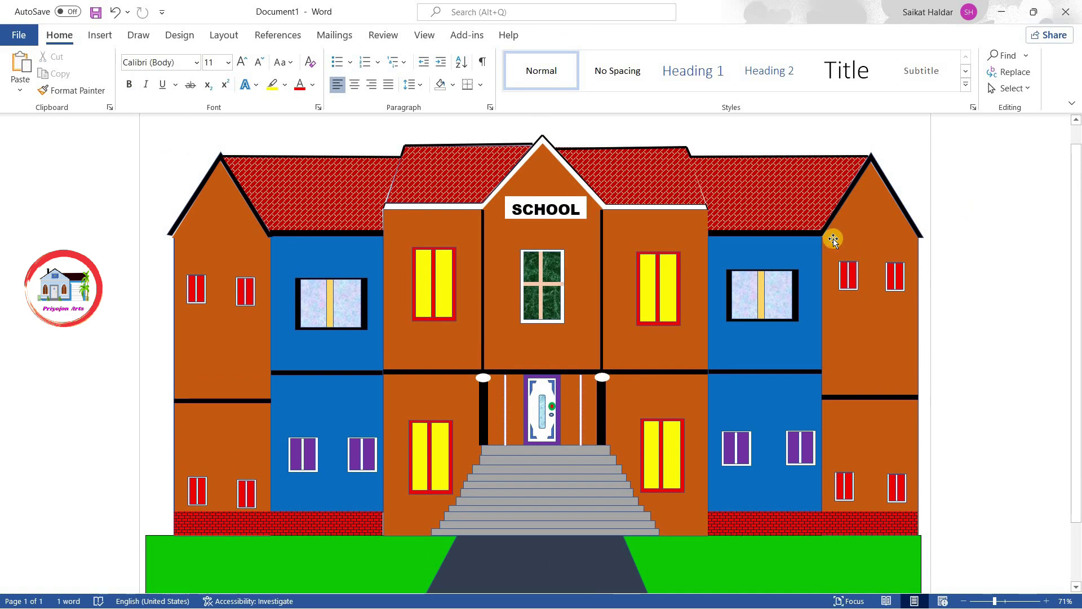
# Step: Fill the SCHOOL sign box with the wall's orange-brown and set No Outline
pyautogui.click(565, 217)
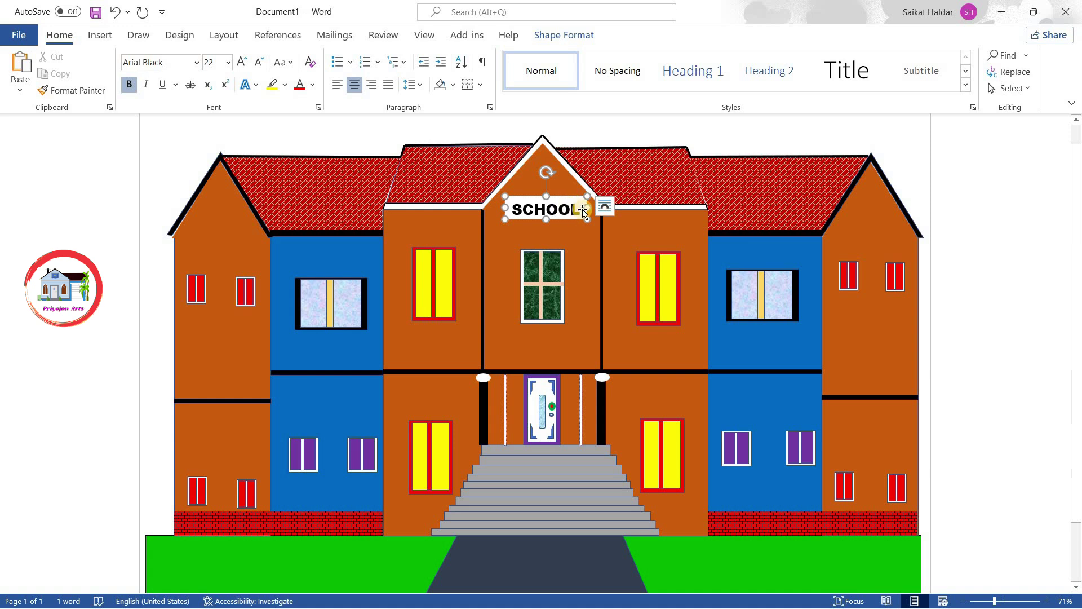
pyautogui.click(564, 35)
pyautogui.click(377, 56)
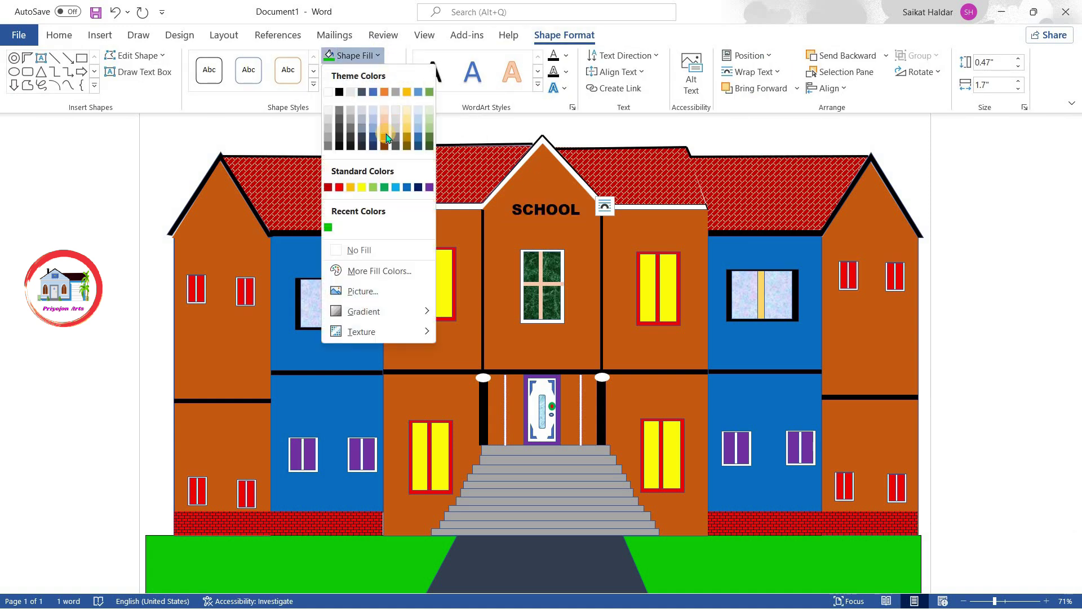
pyautogui.click(384, 138)
pyautogui.click(363, 72)
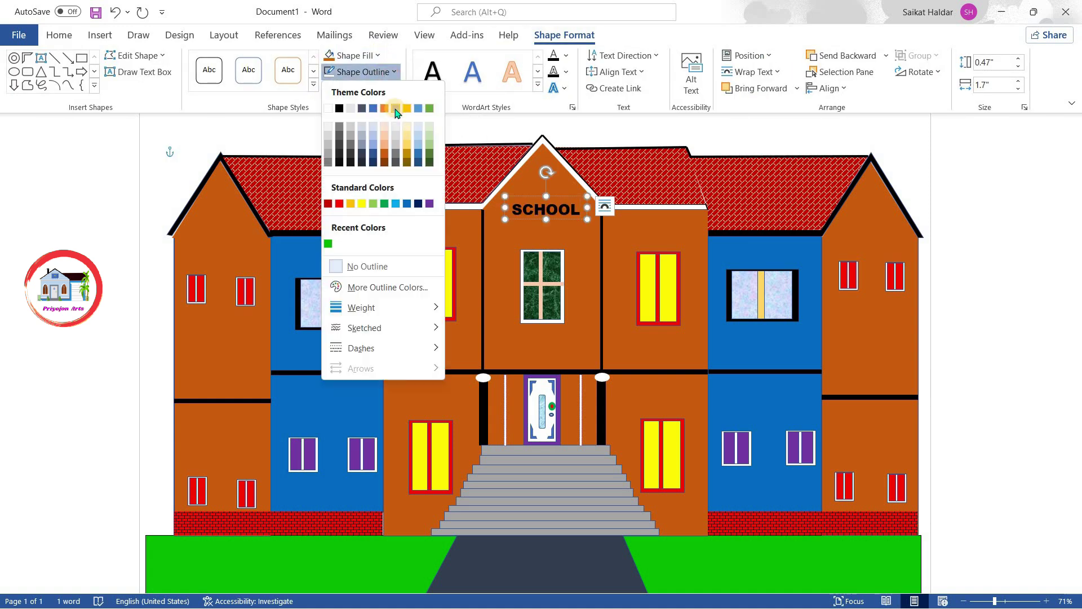
pyautogui.click(367, 266)
# Step: Nudge the SCHOOL sign slightly lower on the gable
pyautogui.click(527, 216)
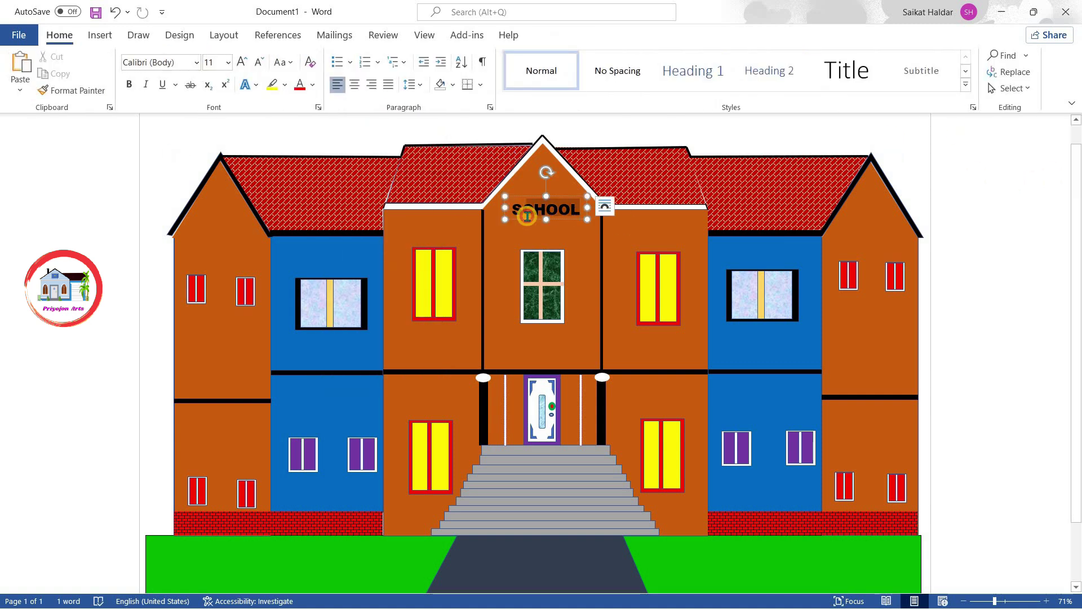
pyautogui.scroll(1, 527, 216)
pyautogui.doubleClick(550, 229)
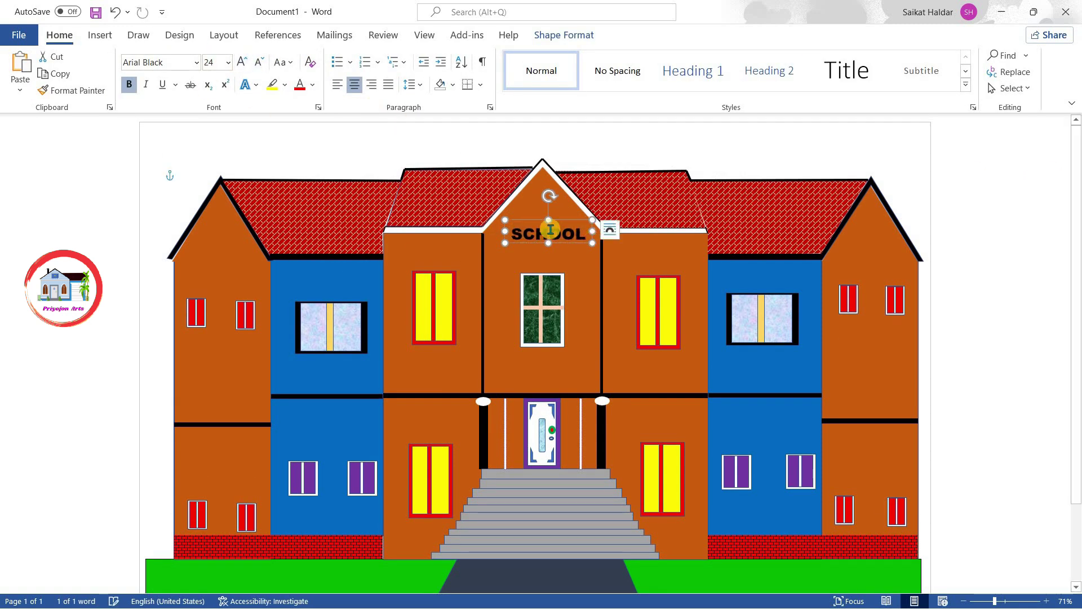
pyautogui.click(565, 228)
pyautogui.moveTo(552, 245); pyautogui.dragTo(550, 253)
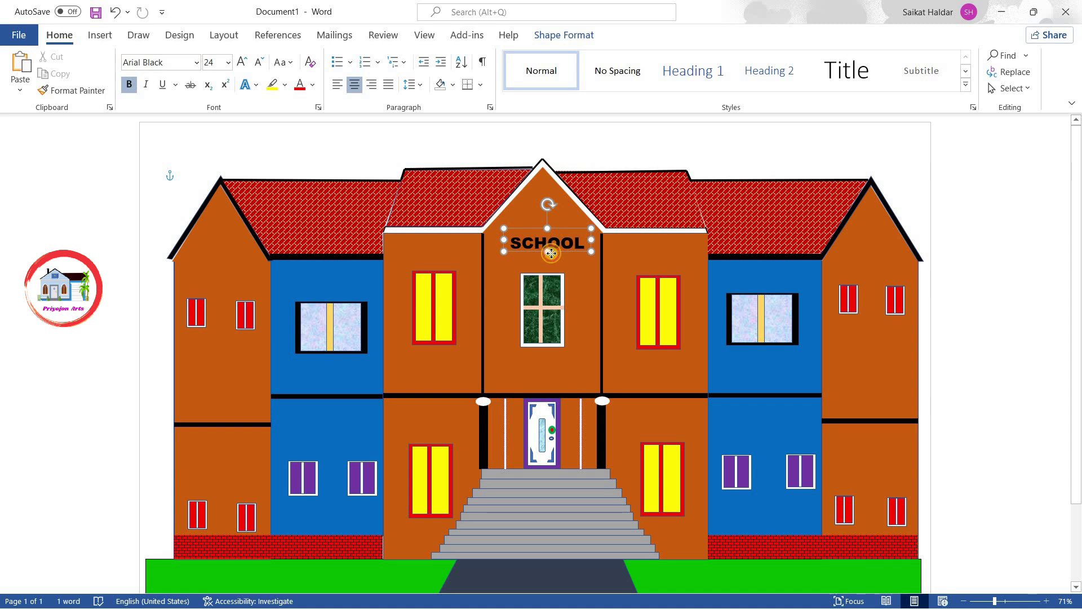
pyautogui.click(906, 175)
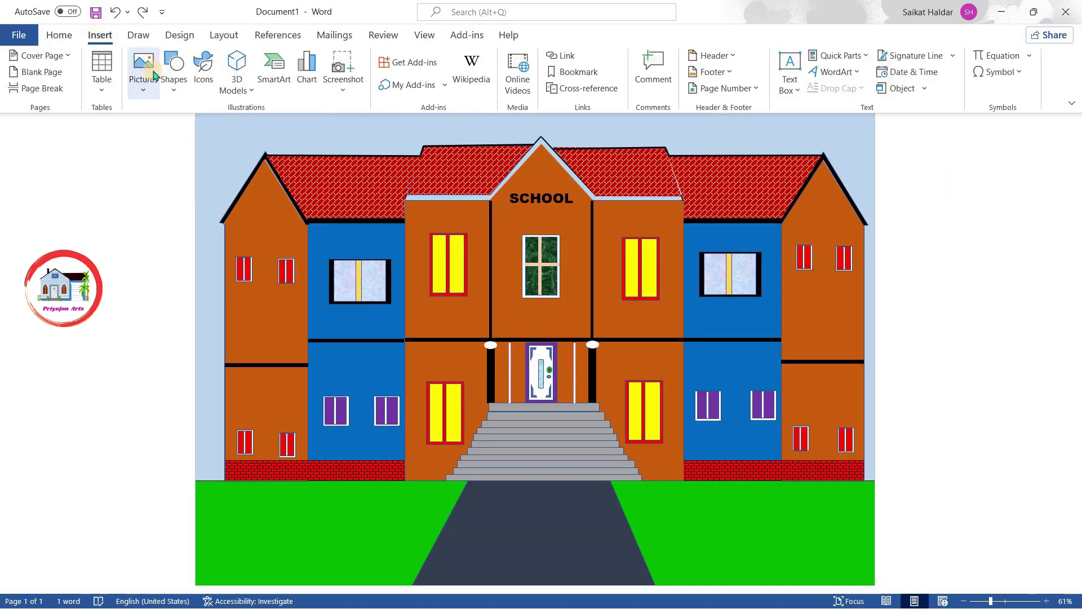
# Step: Insert the grass image from the computer and set it In Front of Text
pyautogui.click(155, 75)
pyautogui.click(398, 121)
pyautogui.click(420, 312)
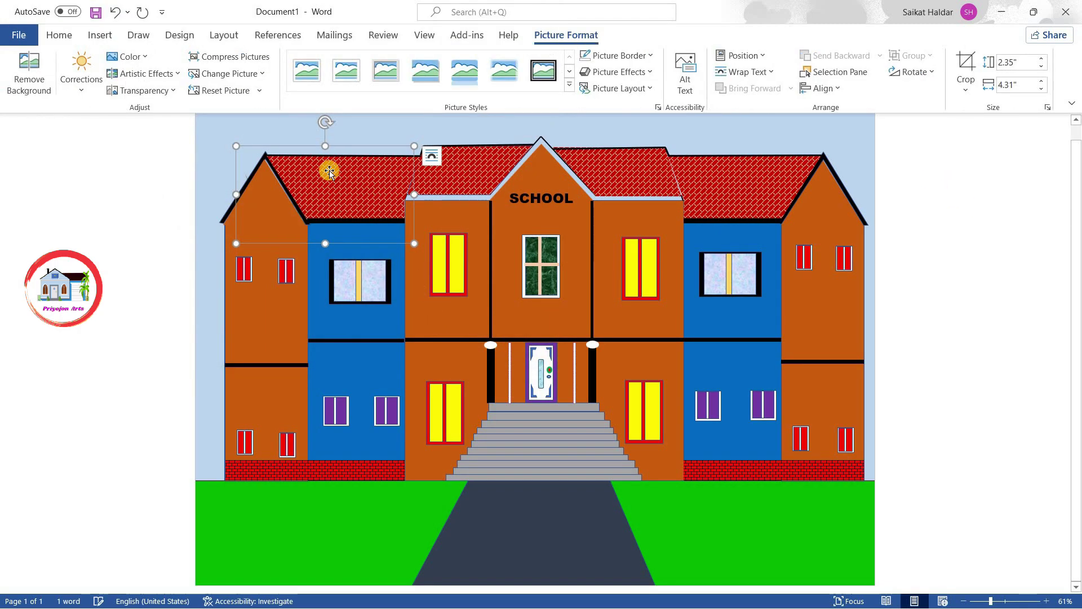
pyautogui.rightClick(248, 164)
pyautogui.click(364, 488)
# Step: Place and resize grass pictures over the left and right lawns beside the road
pyautogui.moveTo(309, 219)
pyautogui.mouseDown()
pyautogui.moveTo(297, 529)
pyautogui.moveTo(257, 576)
pyautogui.moveTo(273, 382)
pyautogui.mouseUp()
pyautogui.moveTo(370, 524)
pyautogui.mouseDown()
pyautogui.moveTo(506, 505)
pyautogui.moveTo(421, 508)
pyautogui.moveTo(675, 488)
pyautogui.mouseUp()
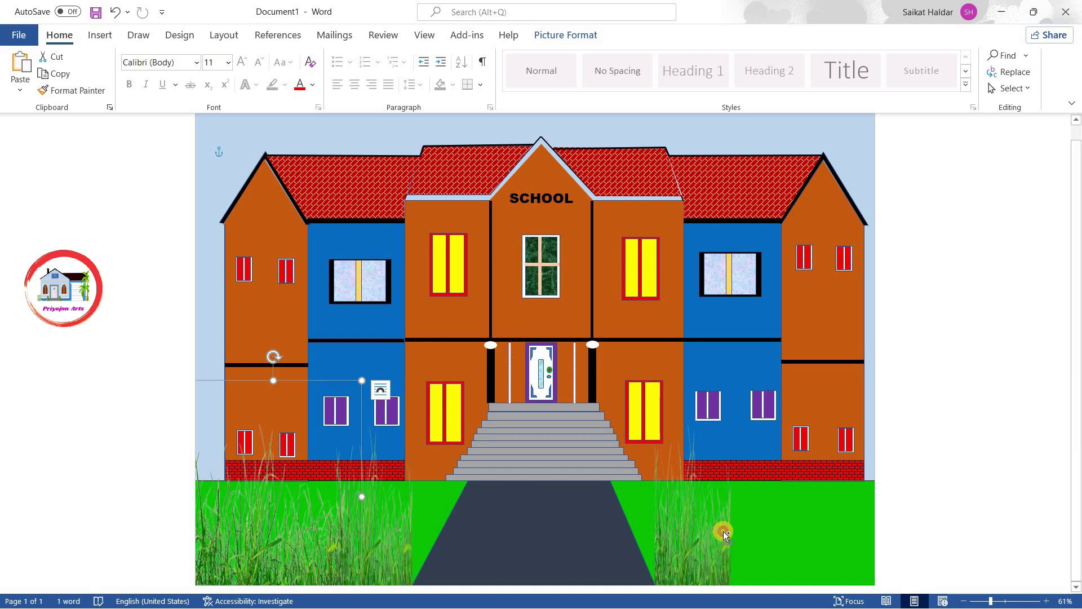
pyautogui.moveTo(339, 524); pyautogui.dragTo(700, 496)
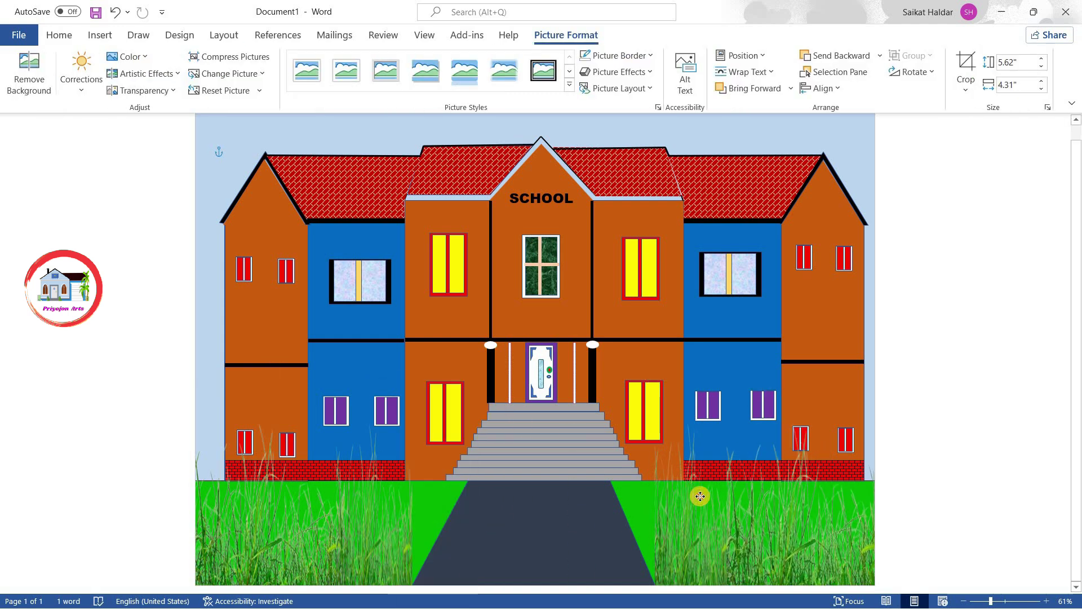
pyautogui.click(1007, 291)
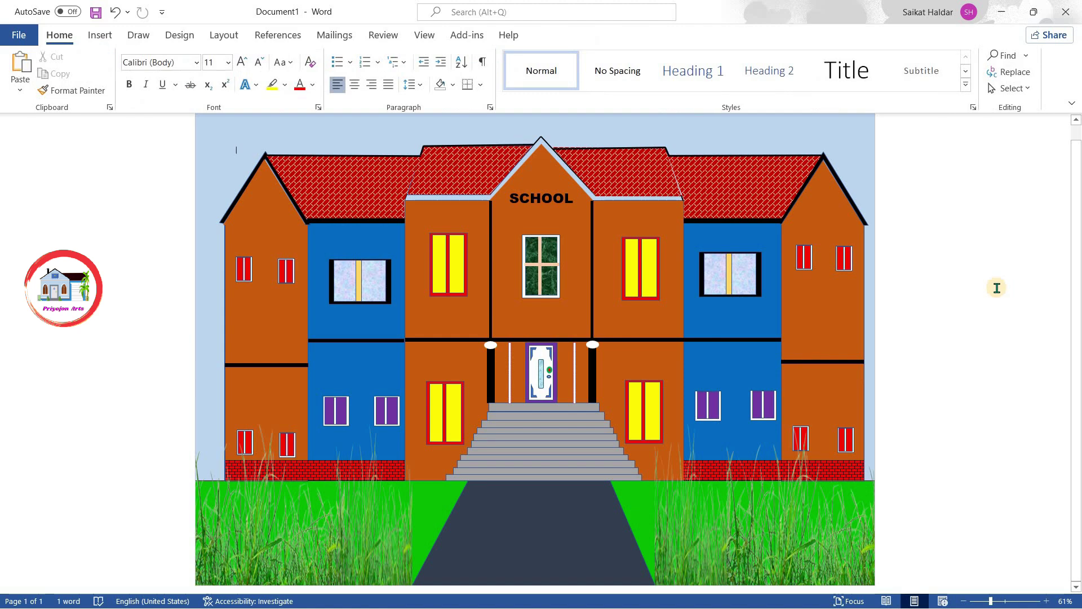